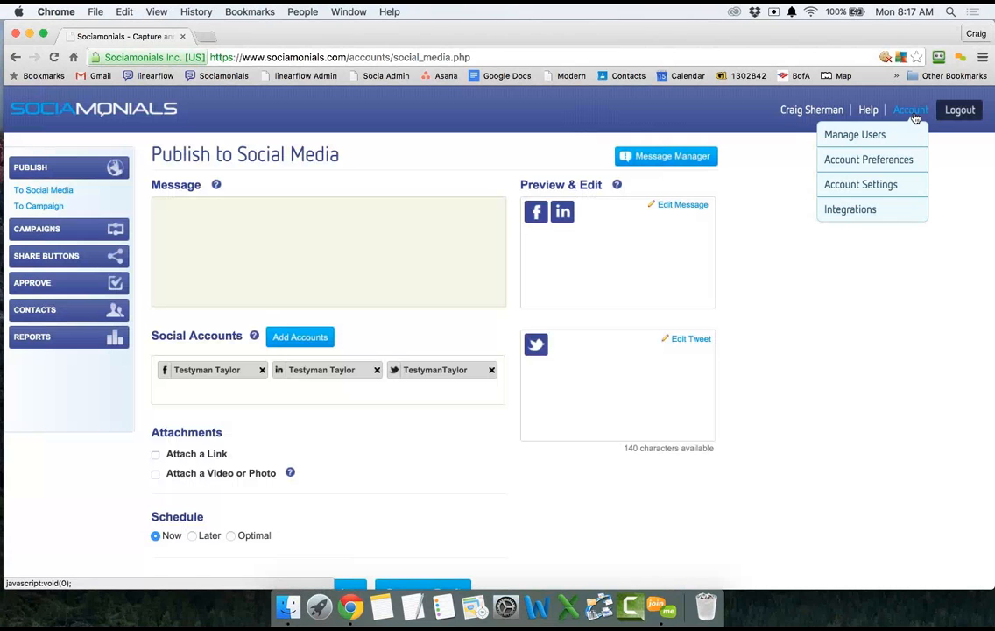
Go to Account Preferences from the Account menu at the top right.
left_click(904, 163)
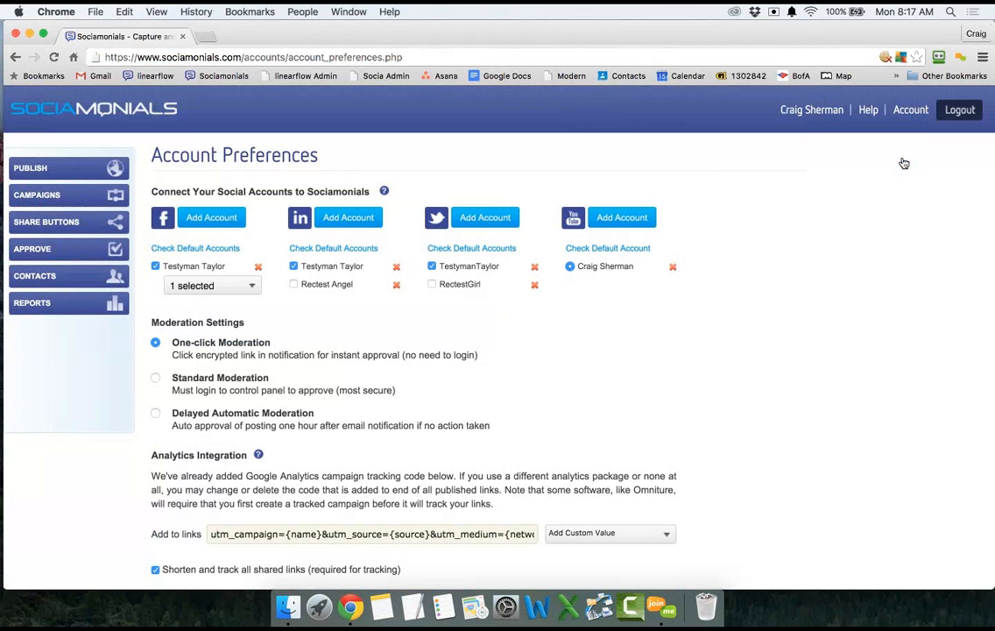
scroll(541, 317, "down", 2)
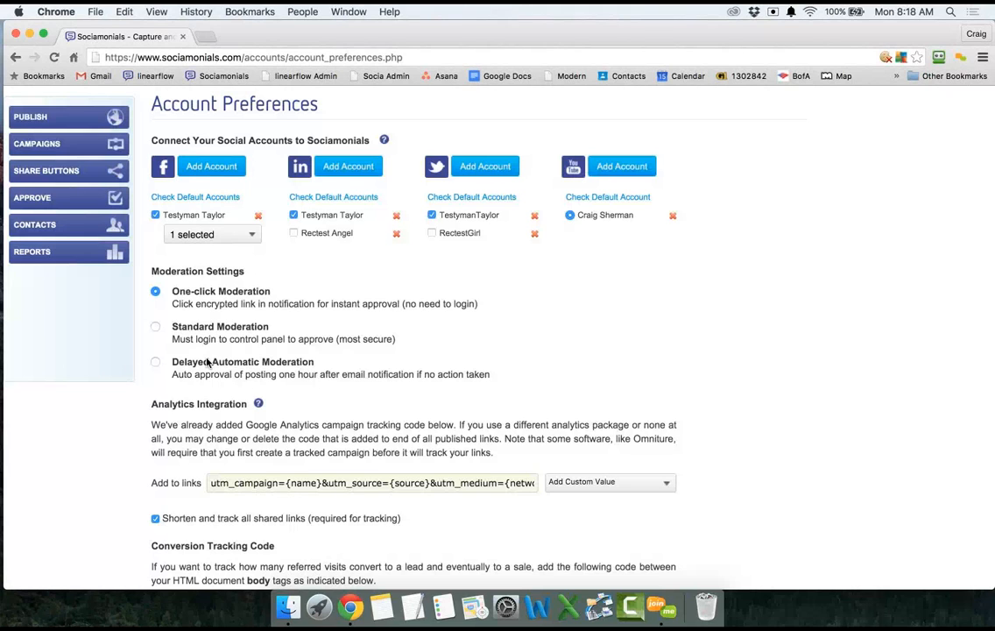
left_click(198, 235)
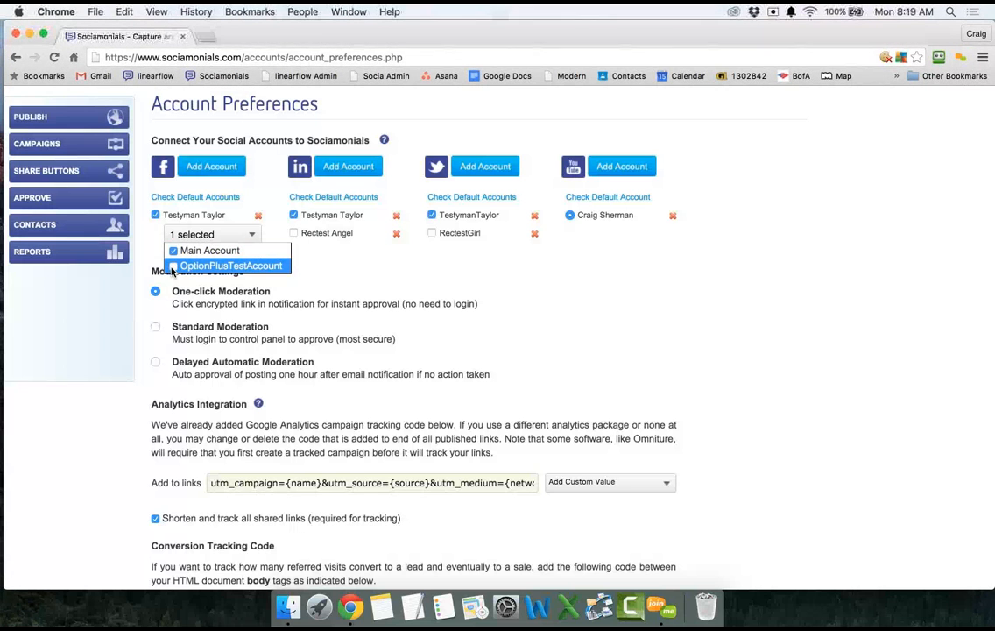
left_click(150, 245)
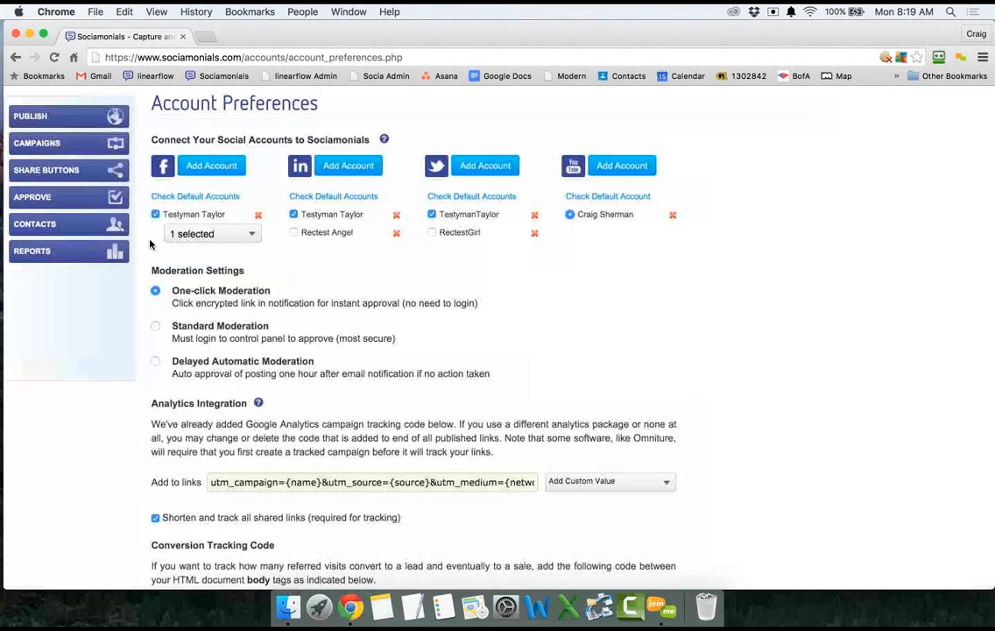
scroll(150, 244, "down", 3)
scroll(150, 245, "down", 2)
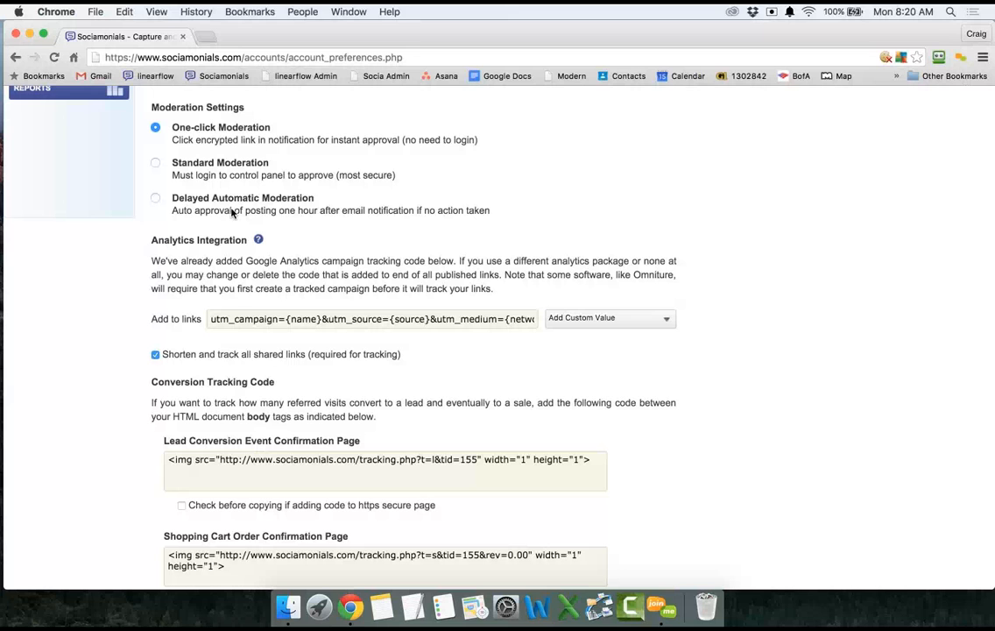
scroll(215, 350, "down", 2)
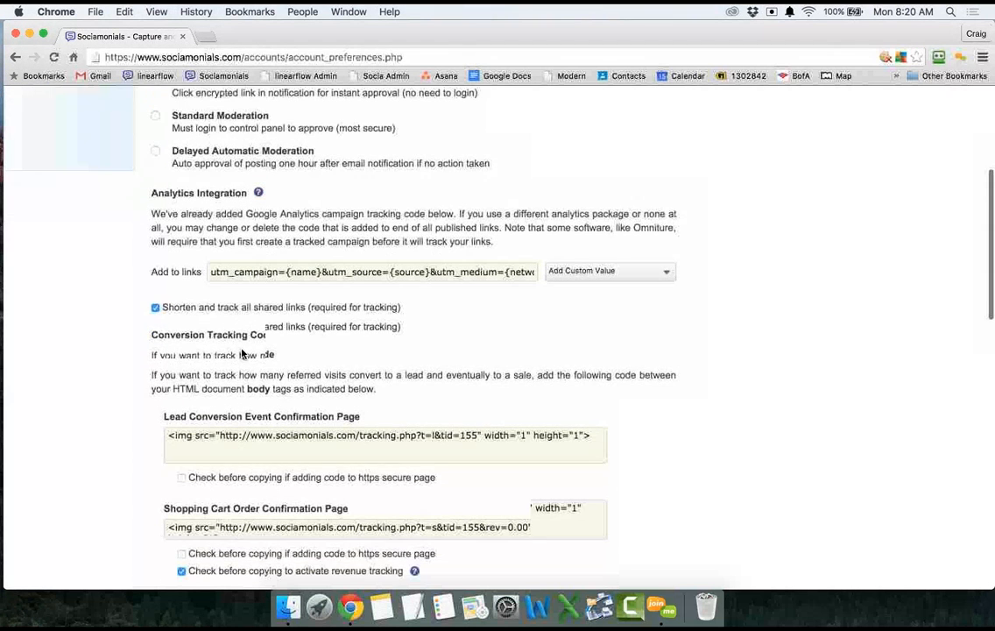
scroll(242, 354, "down", 1)
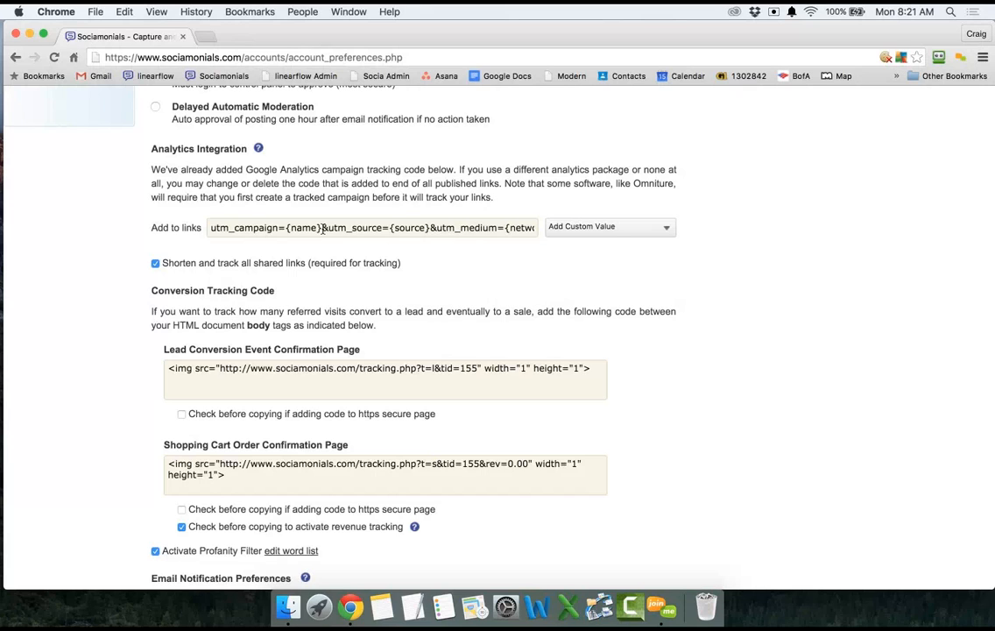
left_click(592, 227)
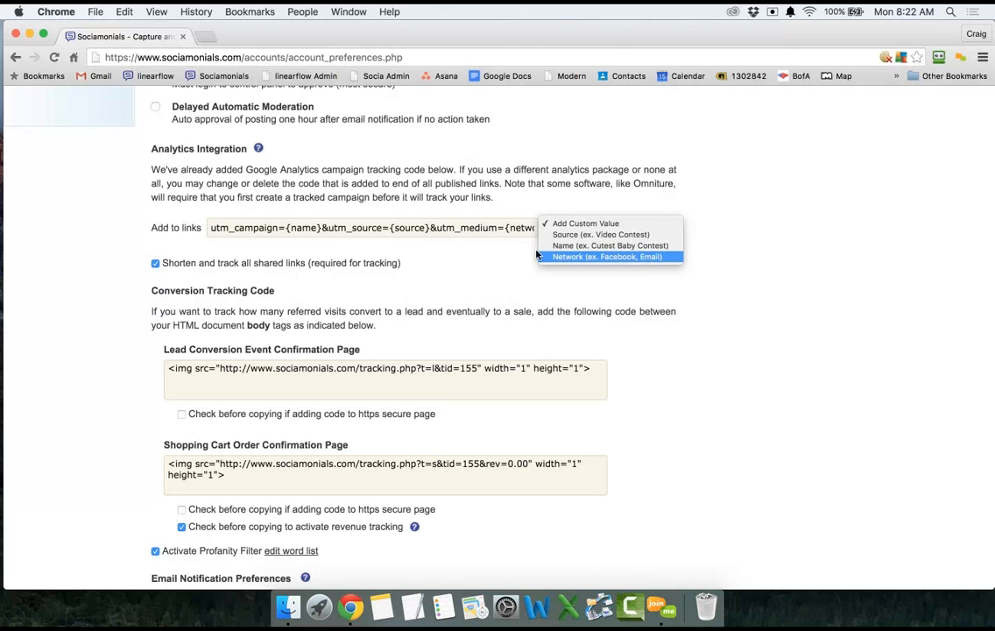
left_click(425, 227)
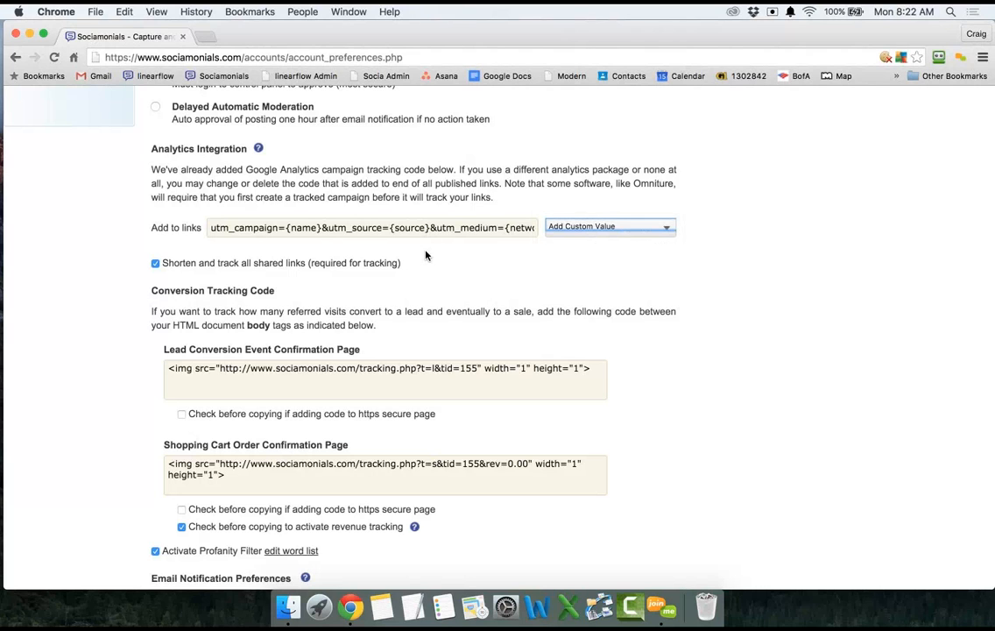
left_click(427, 255)
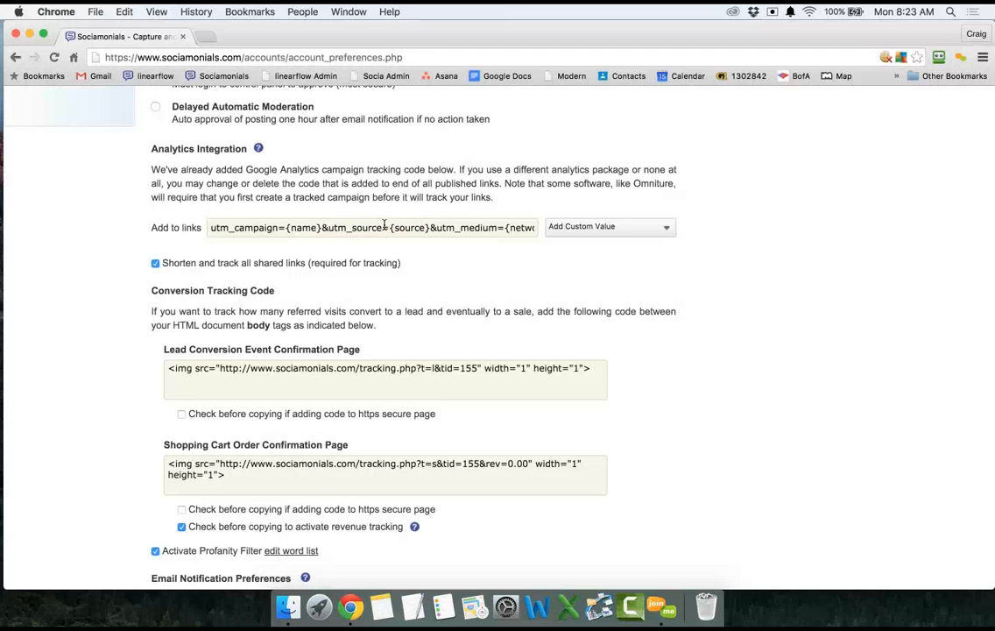
scroll(384, 225, "down", 5)
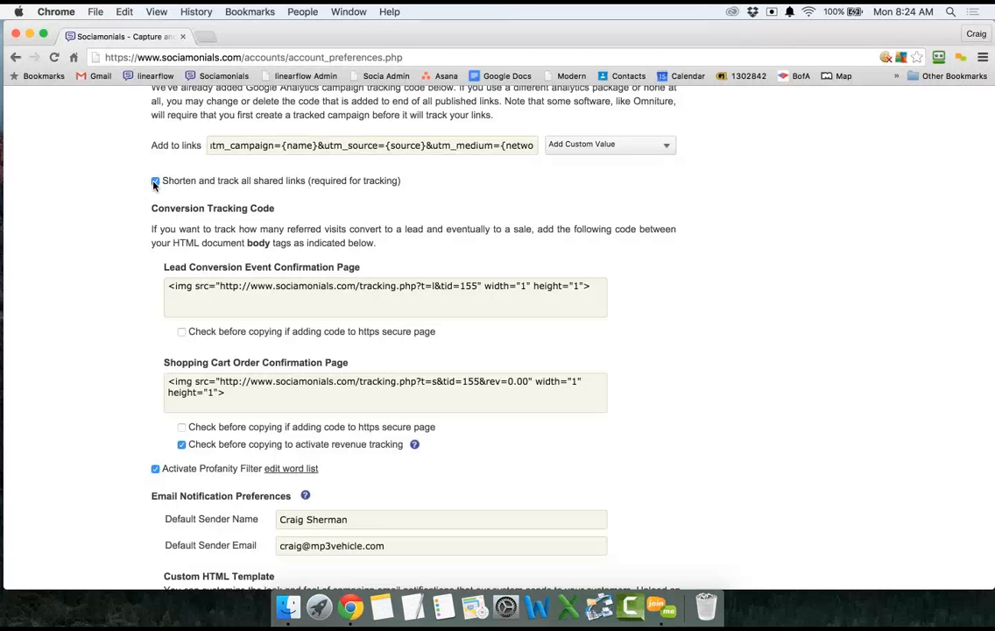
scroll(153, 184, "down", 3)
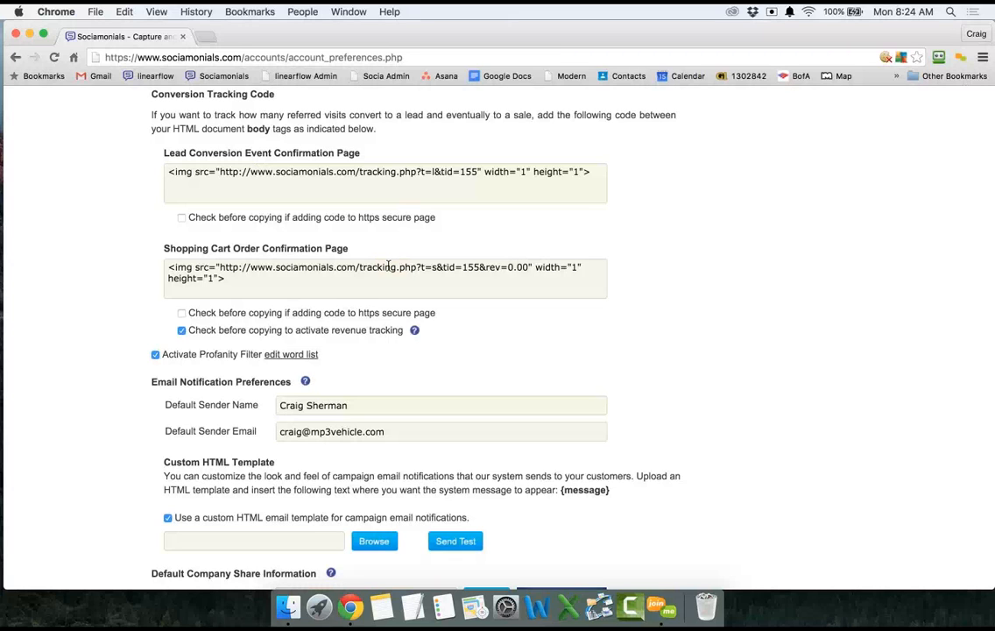
Select all of the Lead Conversion Event Confirmation Page tracking code.
left_click(338, 183)
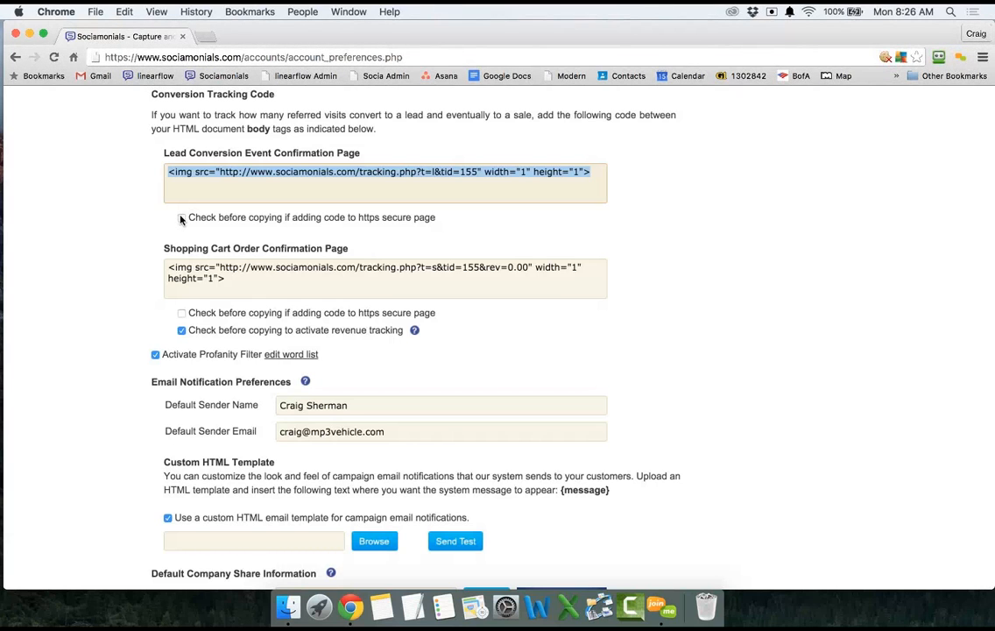
scroll(181, 220, "down", 2)
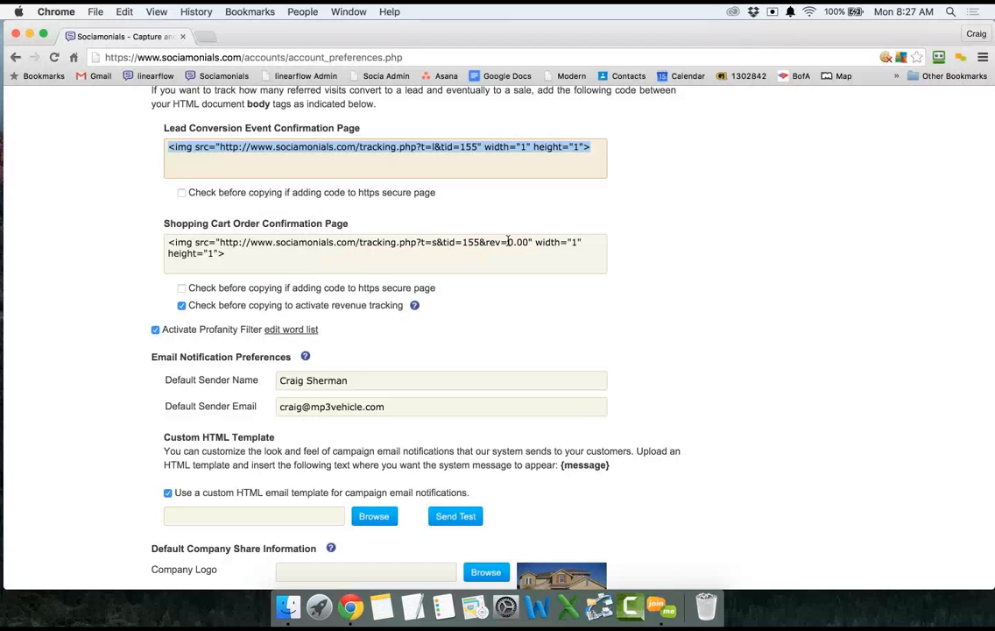
Select the whole Shopping Cart Order Confirmation Page tracking snippet, then deselect it.
left_click(508, 241)
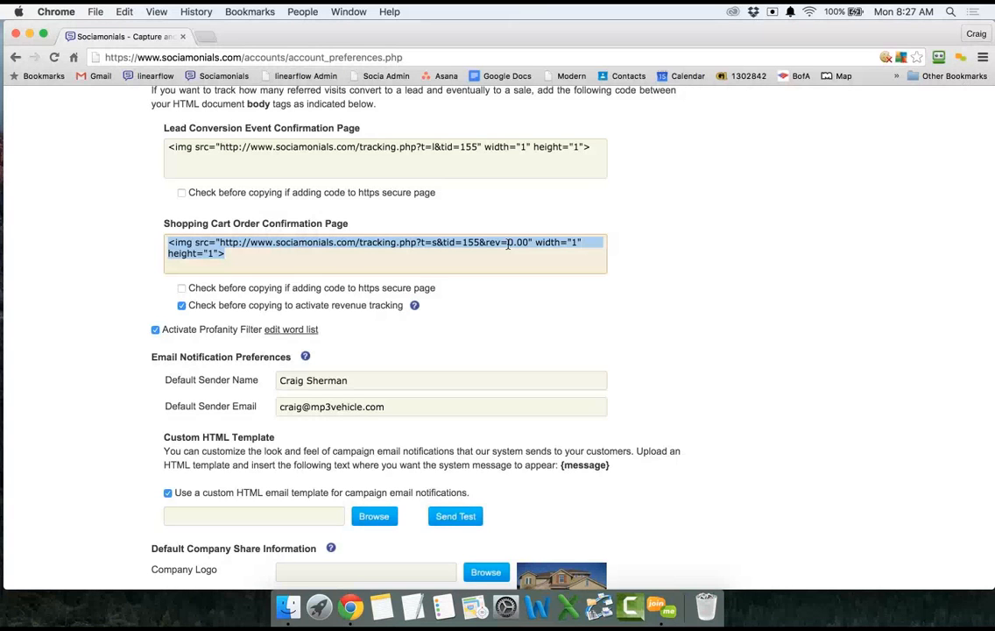
mouse_move(509, 242)
left_mouse_down()
mouse_move(519, 244)
mouse_move(507, 242)
left_mouse_up()
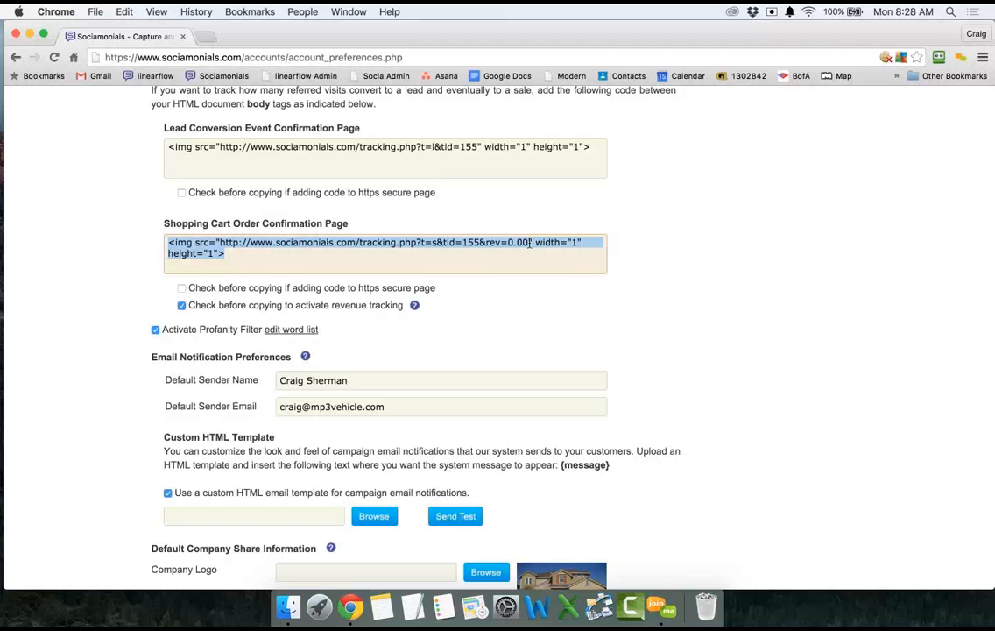
left_click(524, 300)
scroll(524, 301, "down", 2)
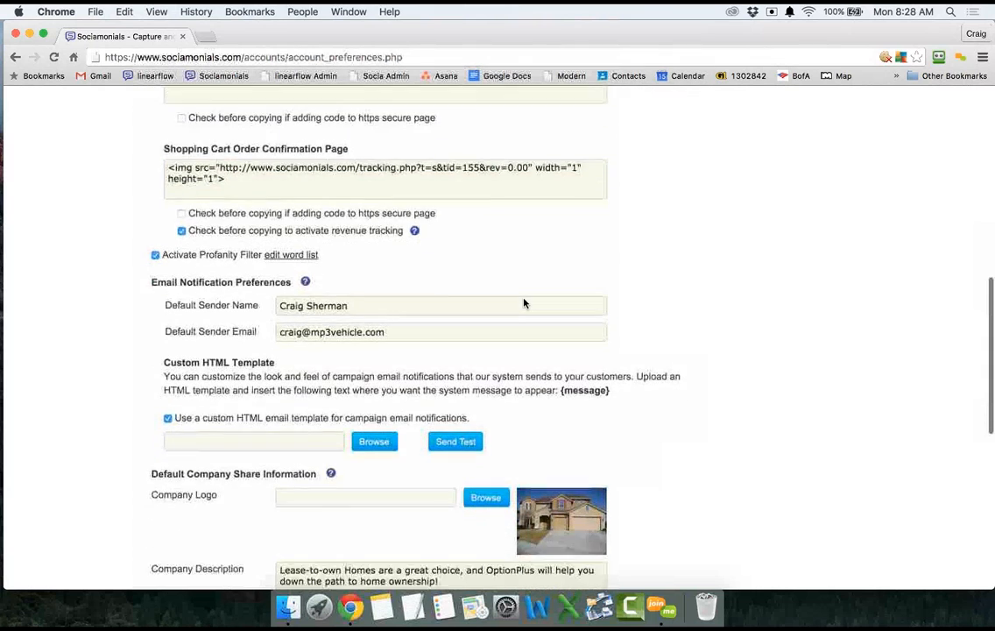
scroll(524, 301, "down", 2)
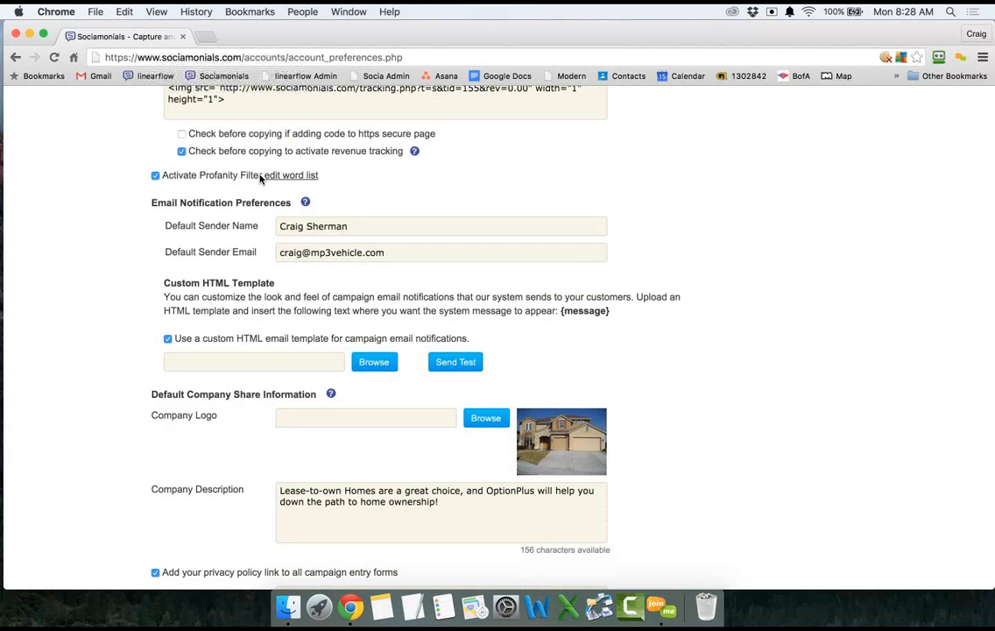
scroll(260, 179, "down", 2)
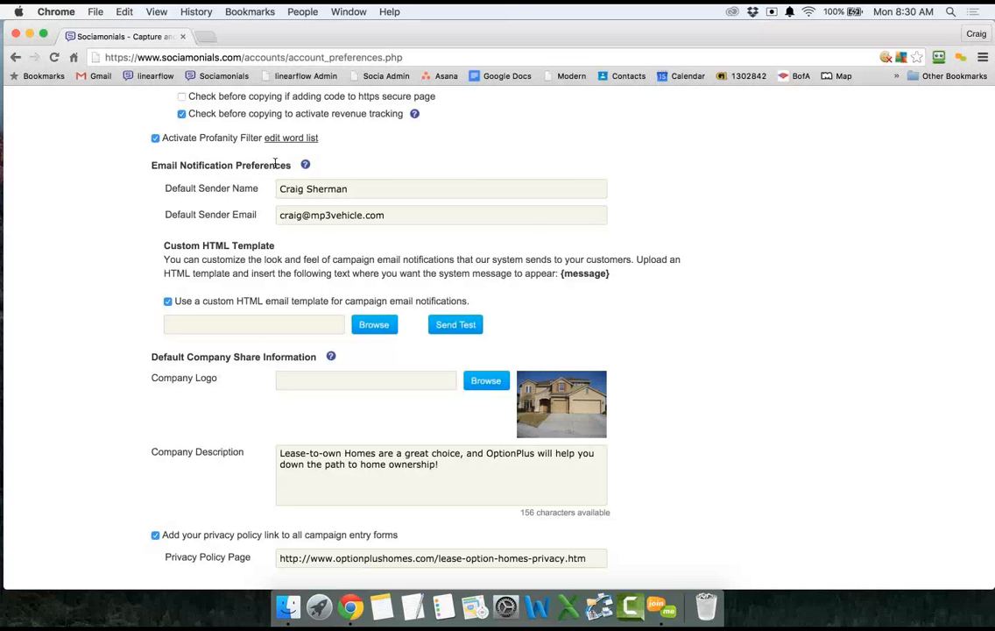
mouse_move(307, 167)
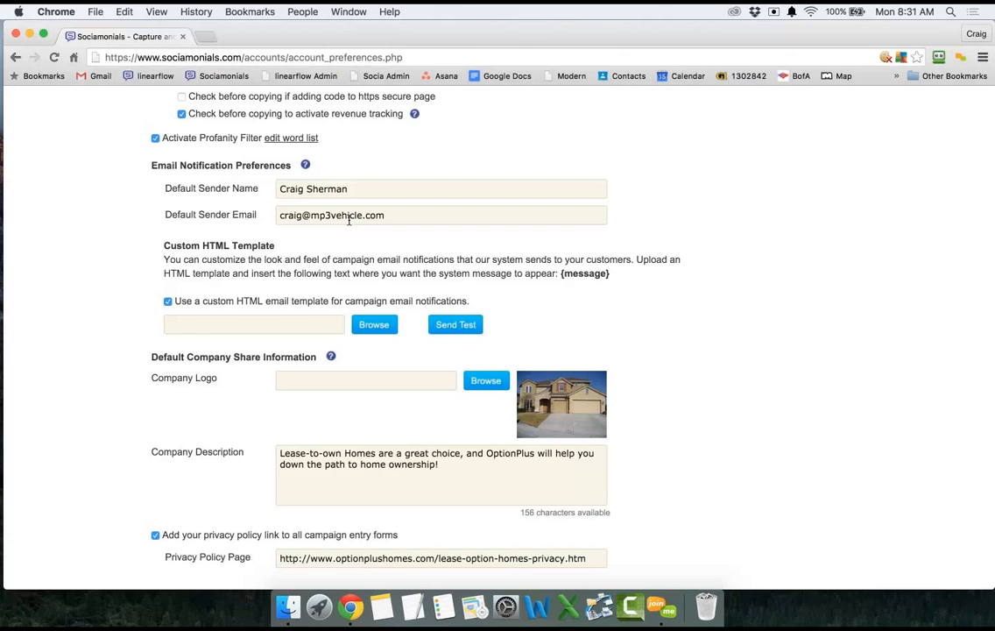
scroll(349, 220, "down", 3)
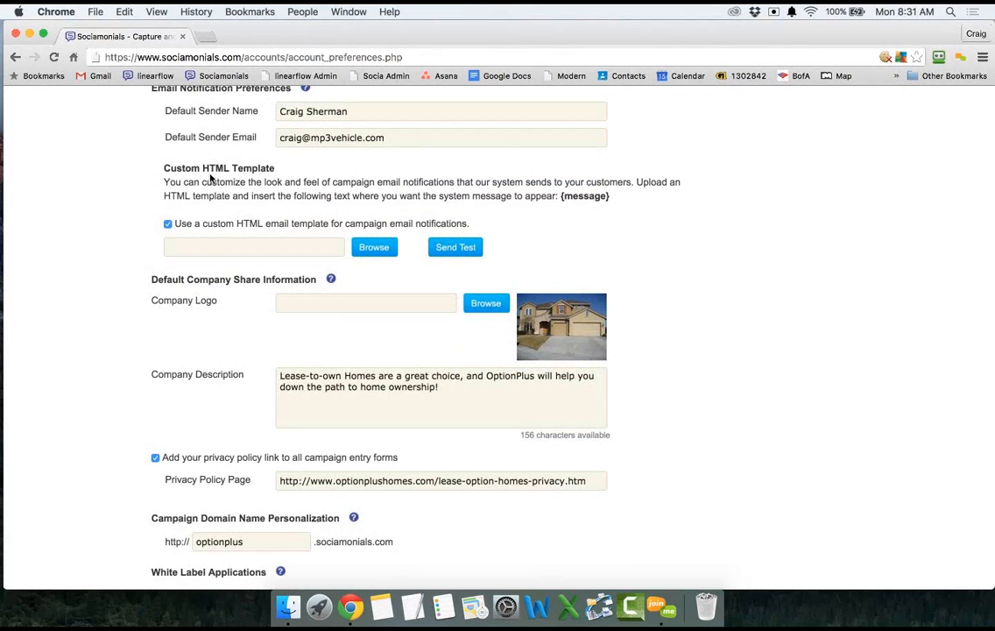
scroll(245, 169, "up", 1)
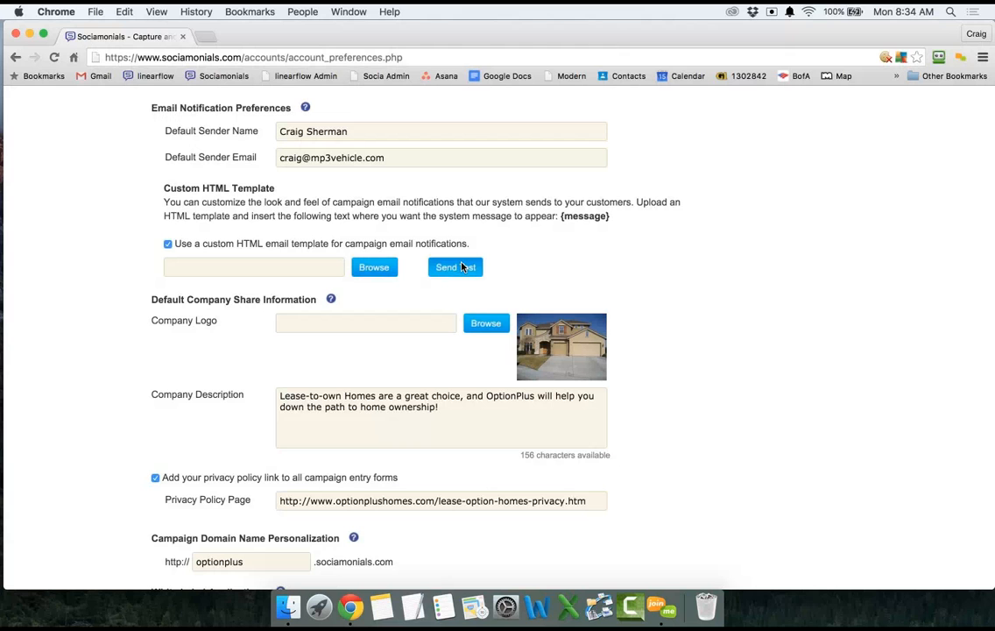
scroll(407, 299, "down", 2)
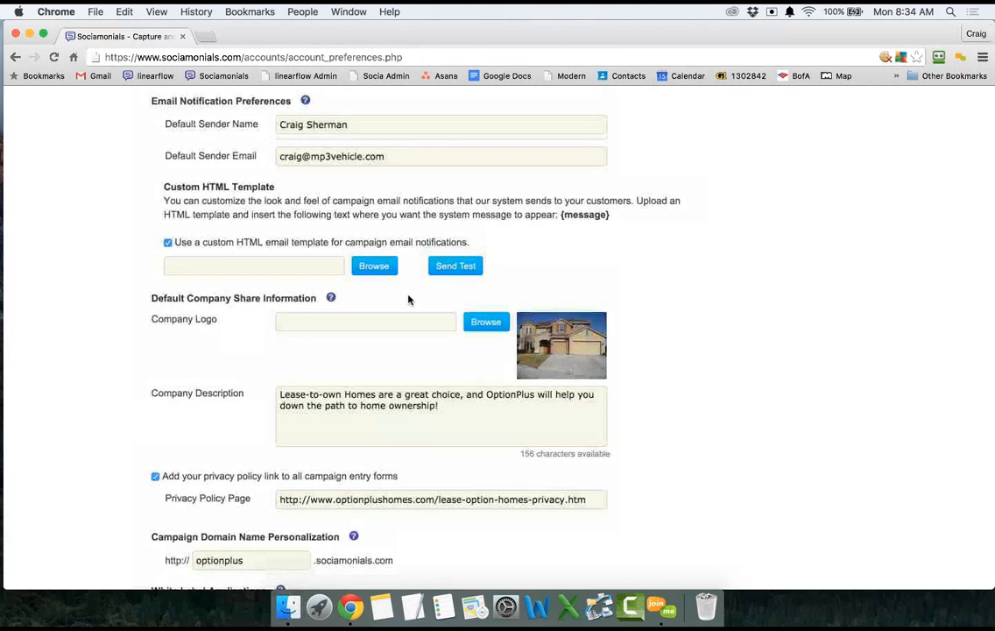
scroll(408, 299, "down", 3)
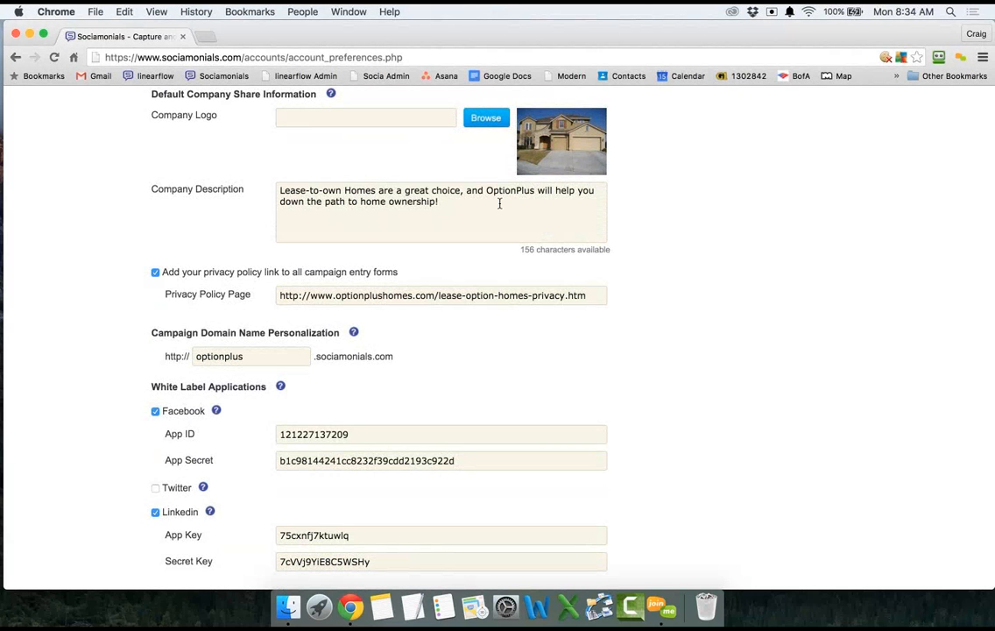
scroll(499, 204, "up", 2)
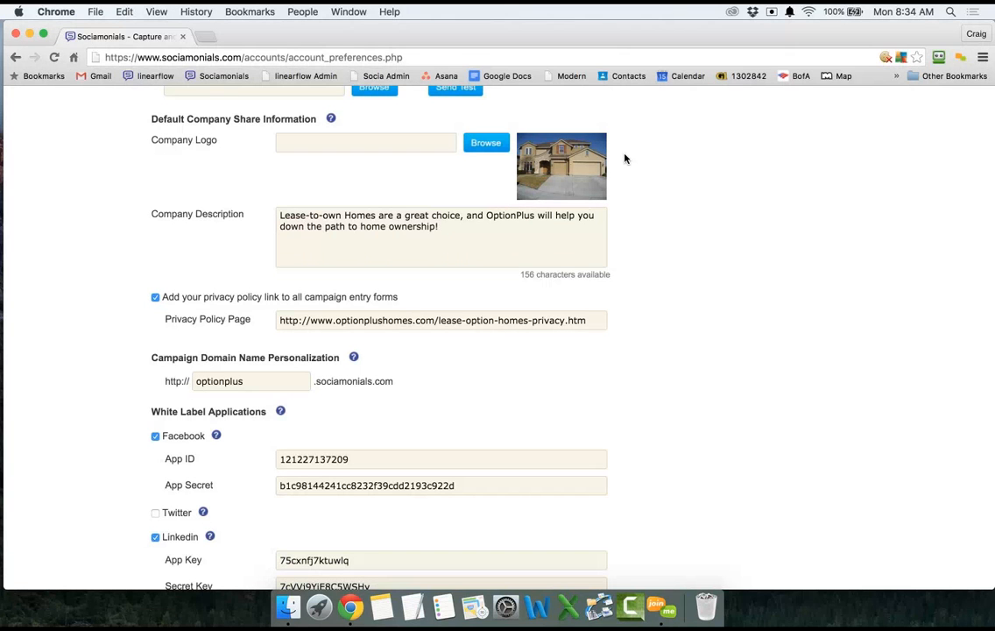
scroll(624, 159, "down", 3)
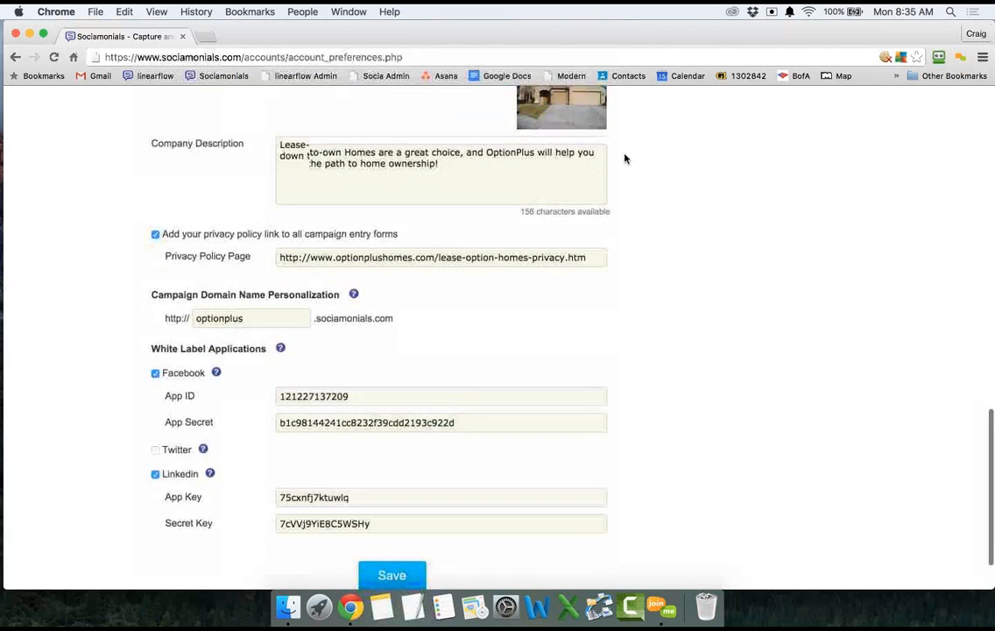
scroll(625, 158, "down", 3)
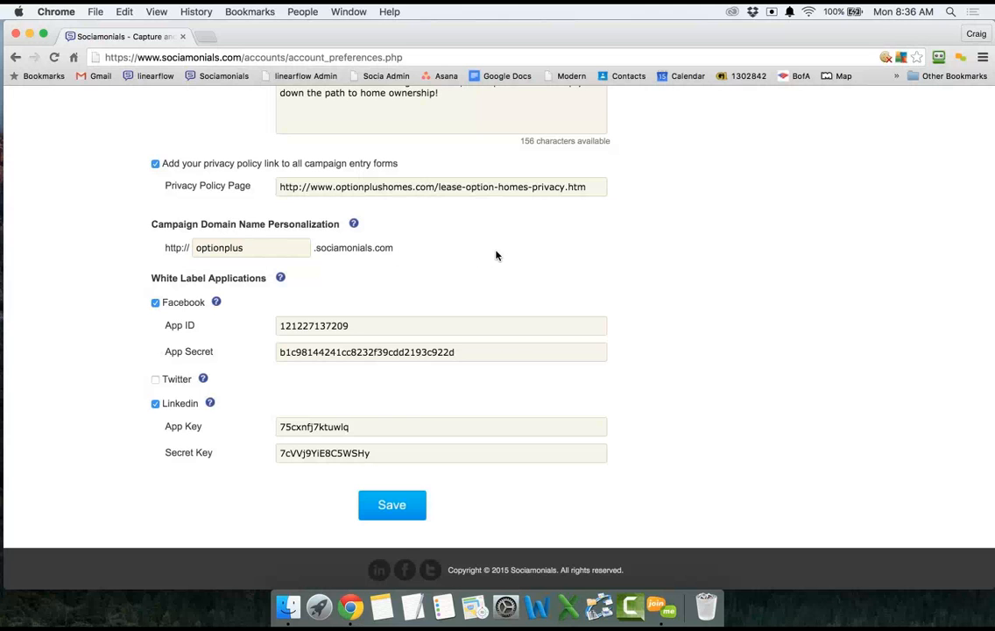
Save Account Preferences with the company share and white label application settings.
scroll(496, 256, "down", 1)
scroll(495, 256, "up", 1)
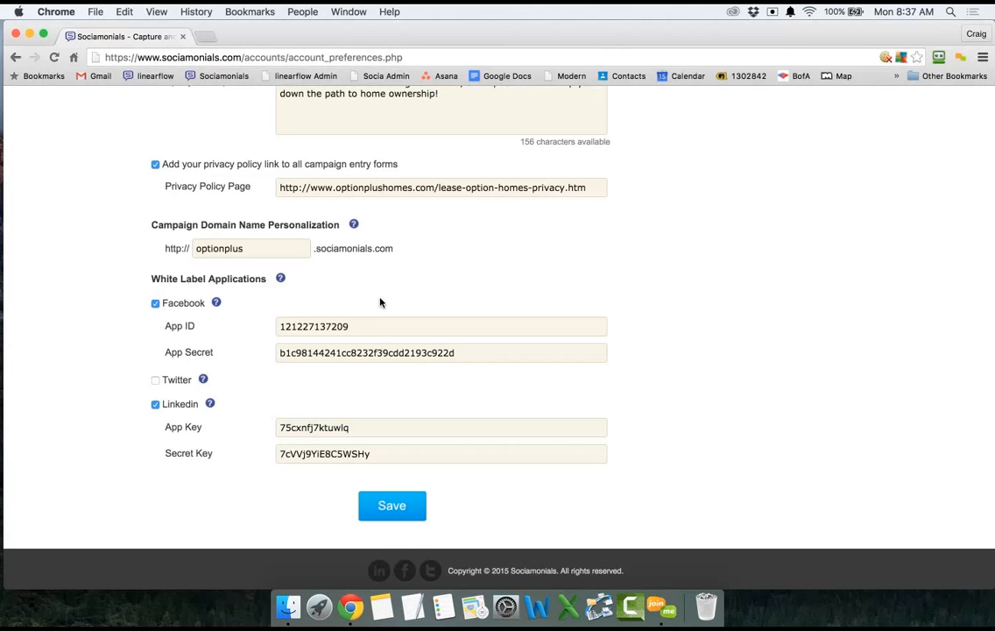
left_click(393, 508)
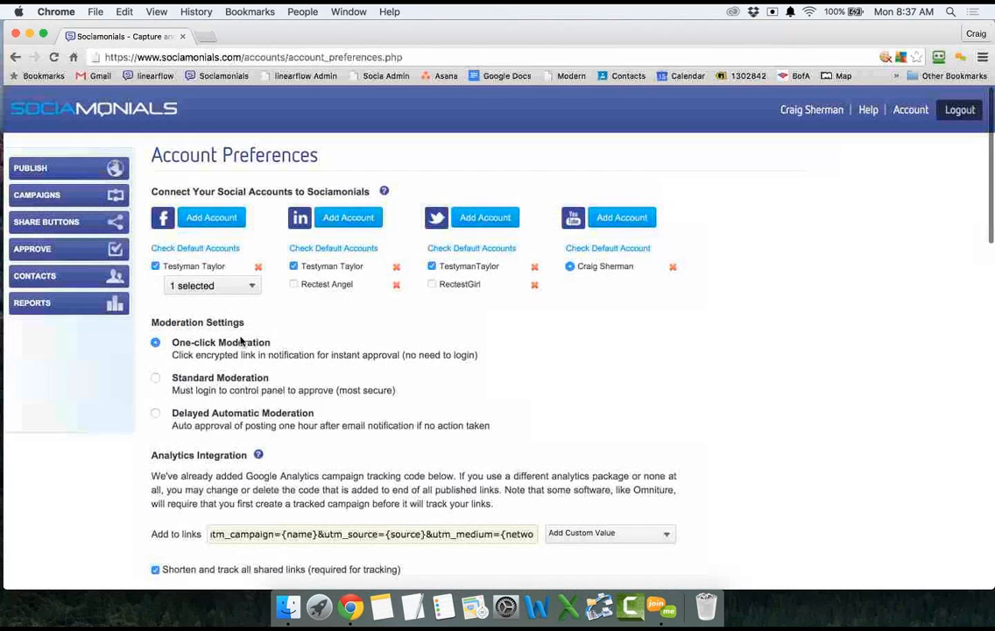
Start a new user on the Create Users form from Manage Users.
left_click(910, 110)
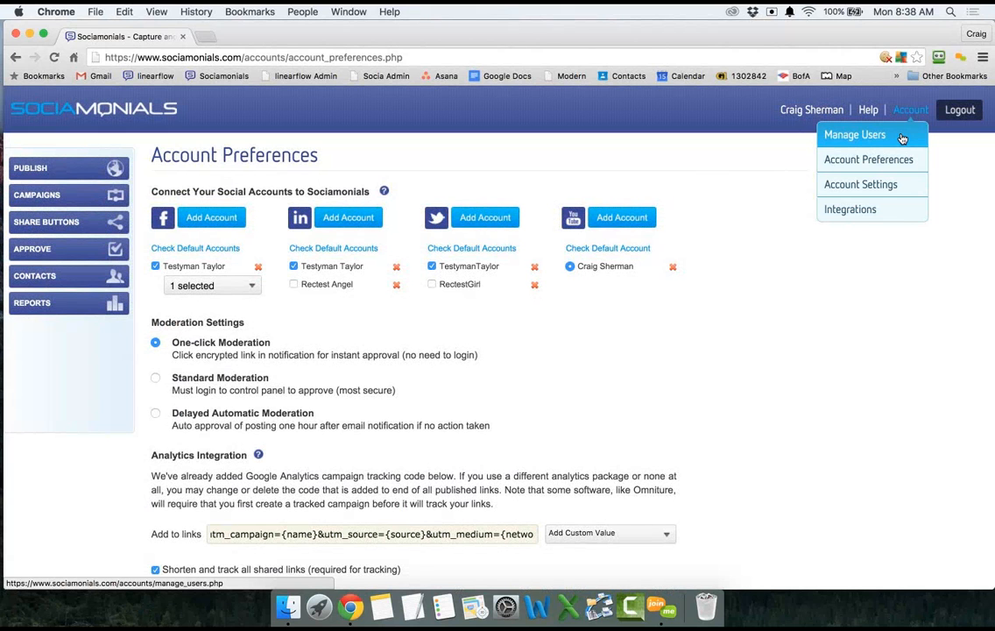
left_click(902, 138)
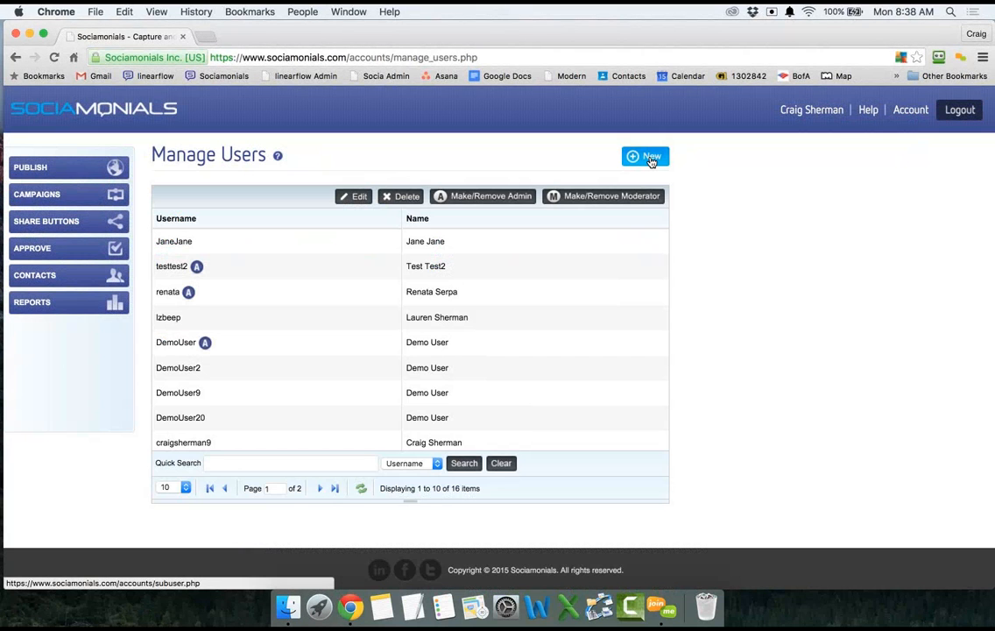
left_click(651, 160)
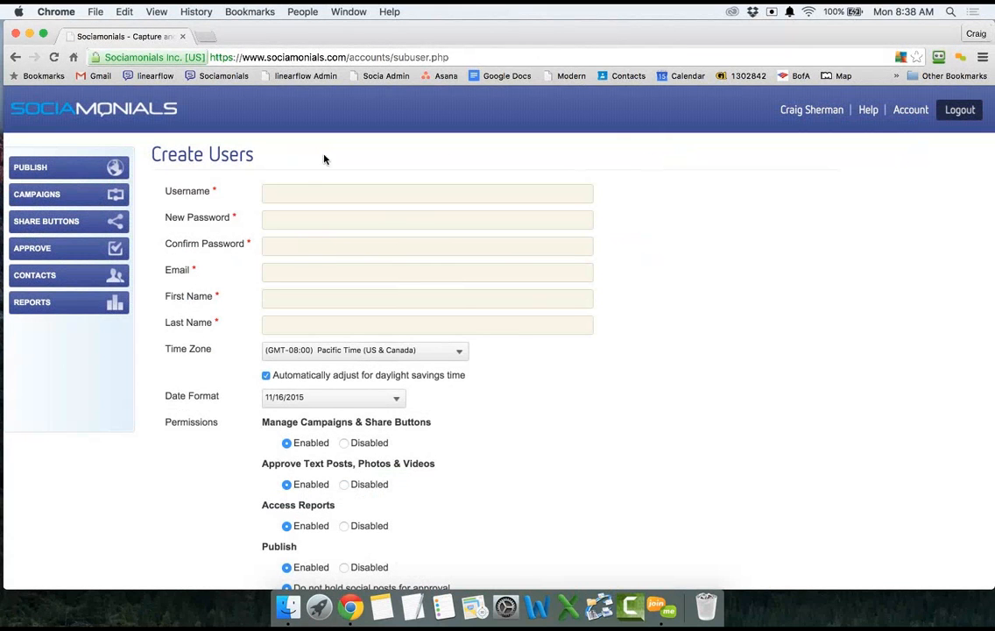
left_click(296, 191)
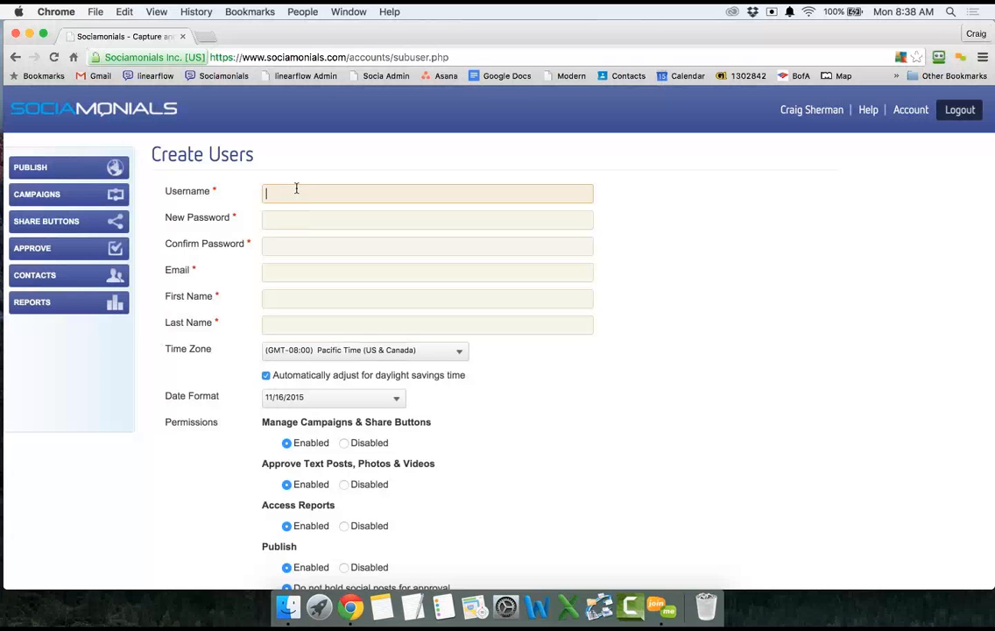
Enter the new user's username, password, and e-mail address.
left_click(296, 190)
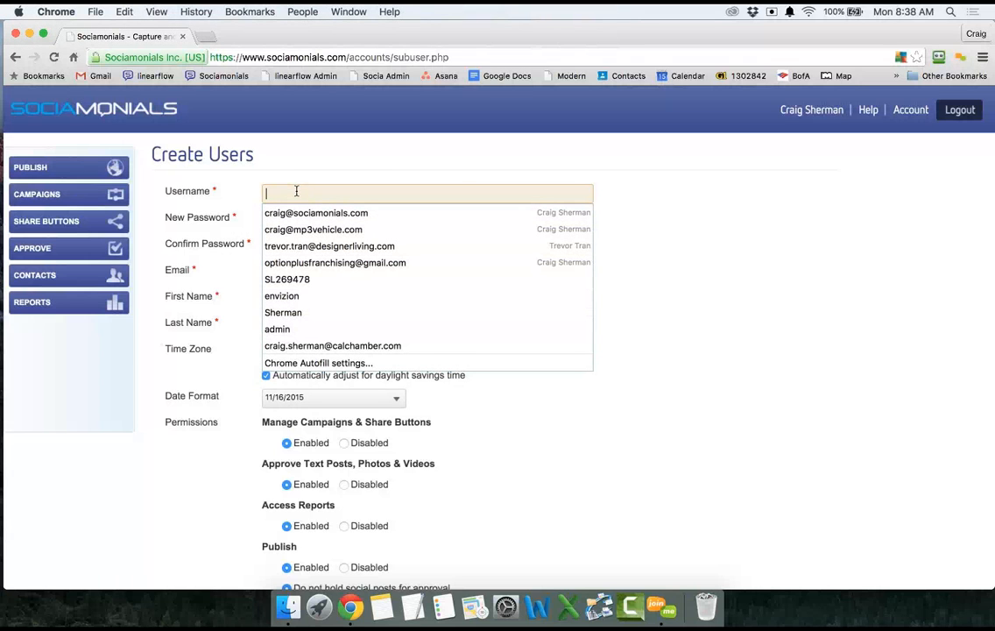
type("te")
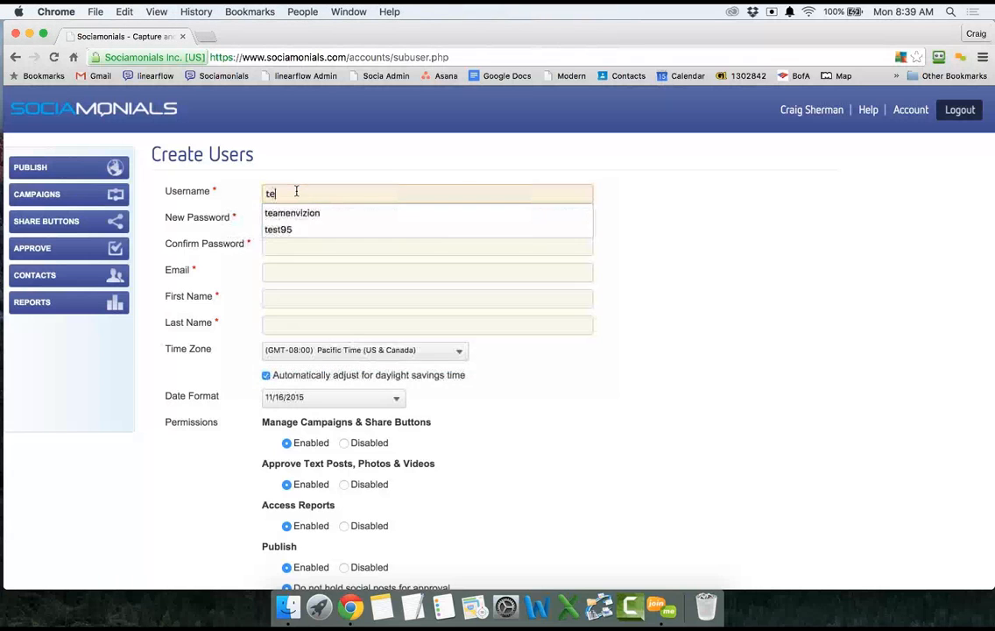
type("stuser5")
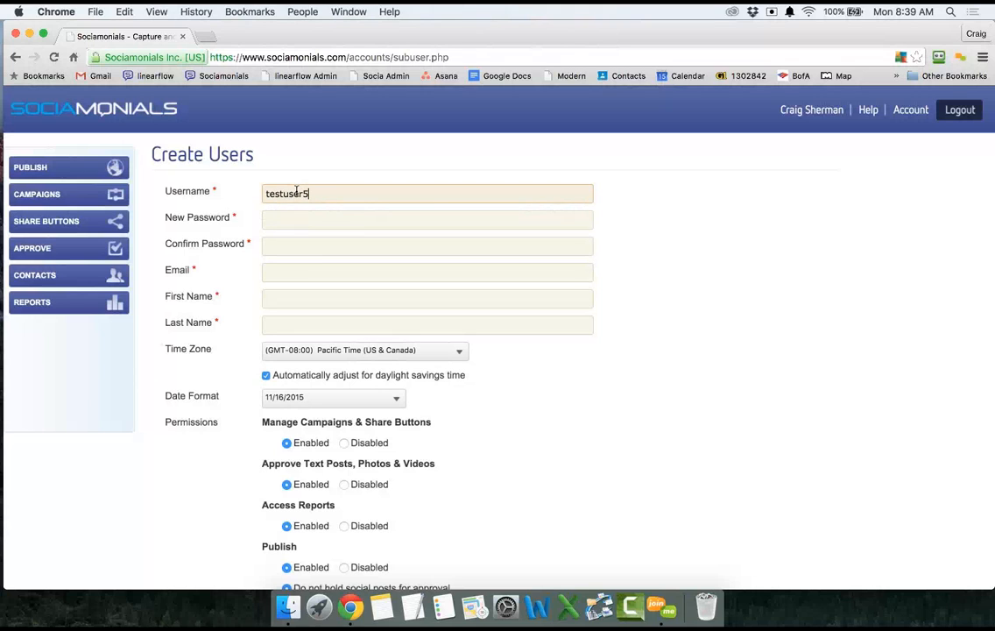
key("Tab")
type("•••••")
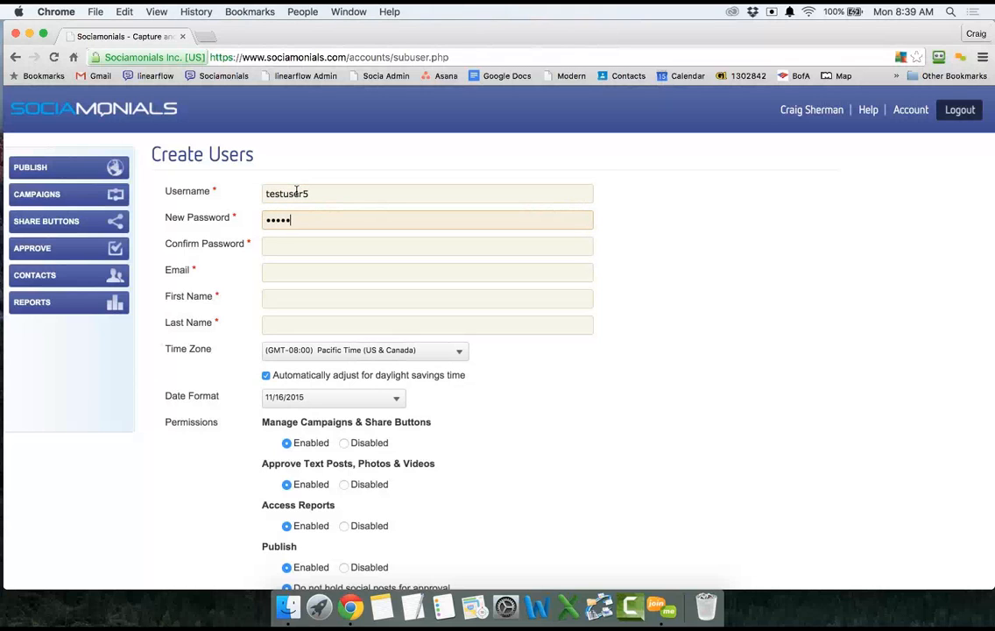
type("•••")
key("Tab")
type("••••••••")
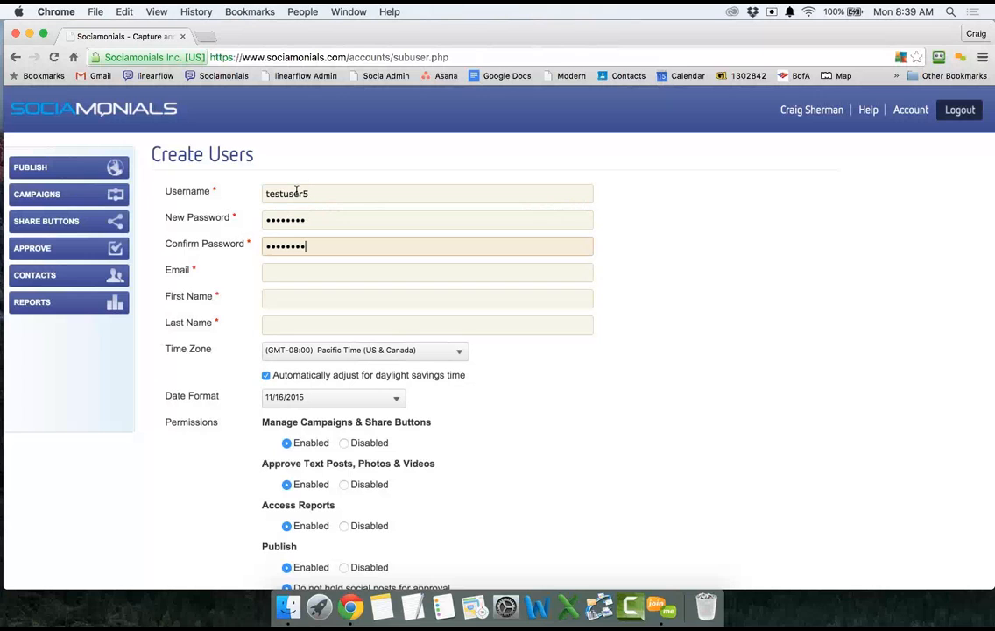
key("Tab")
type("test")
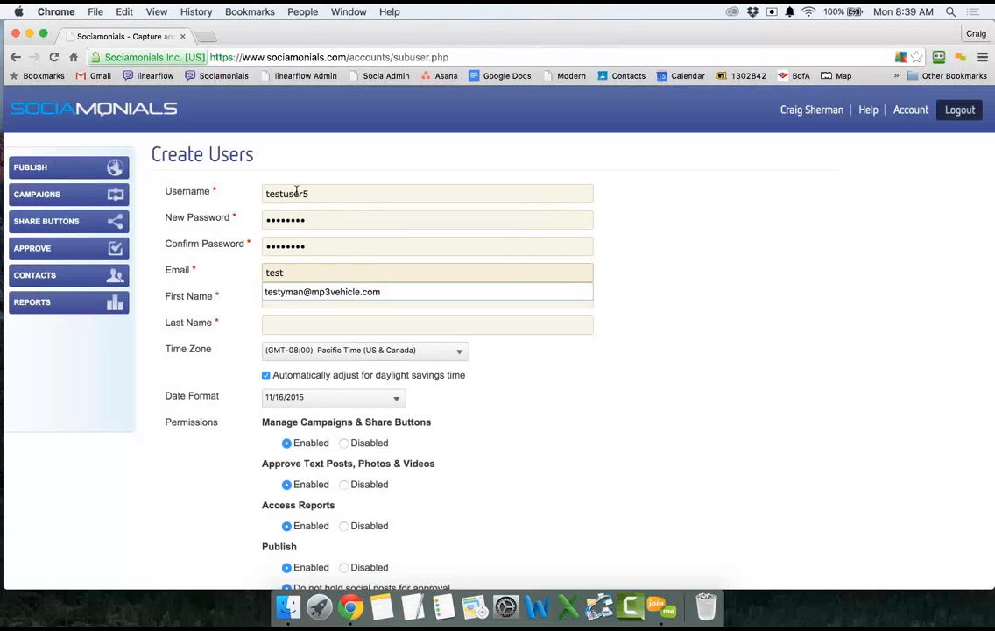
type("user5@")
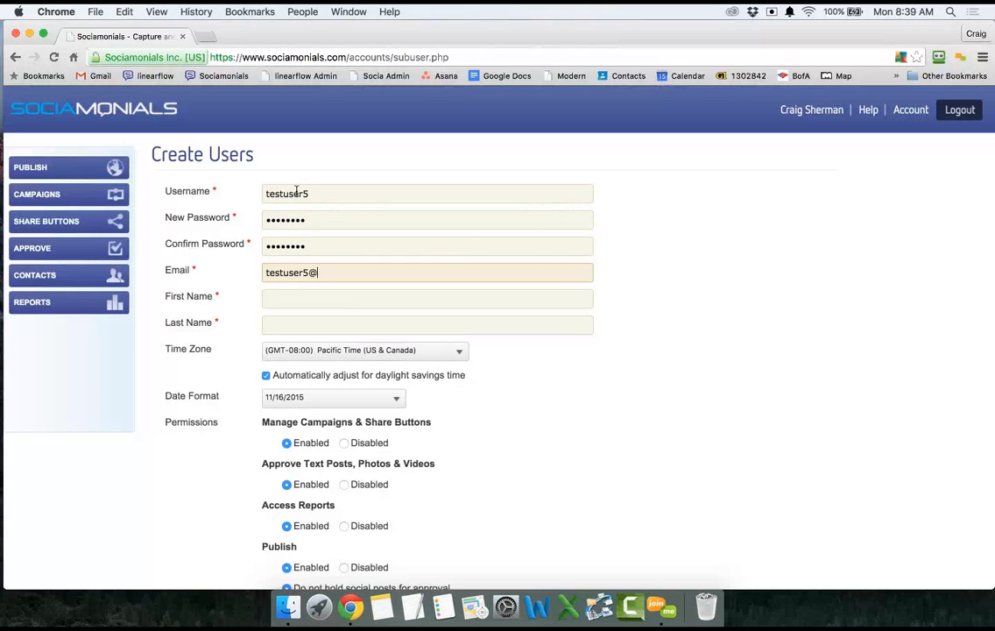
type("email.com")
Fill in the new user's first name and last name.
left_click(336, 299)
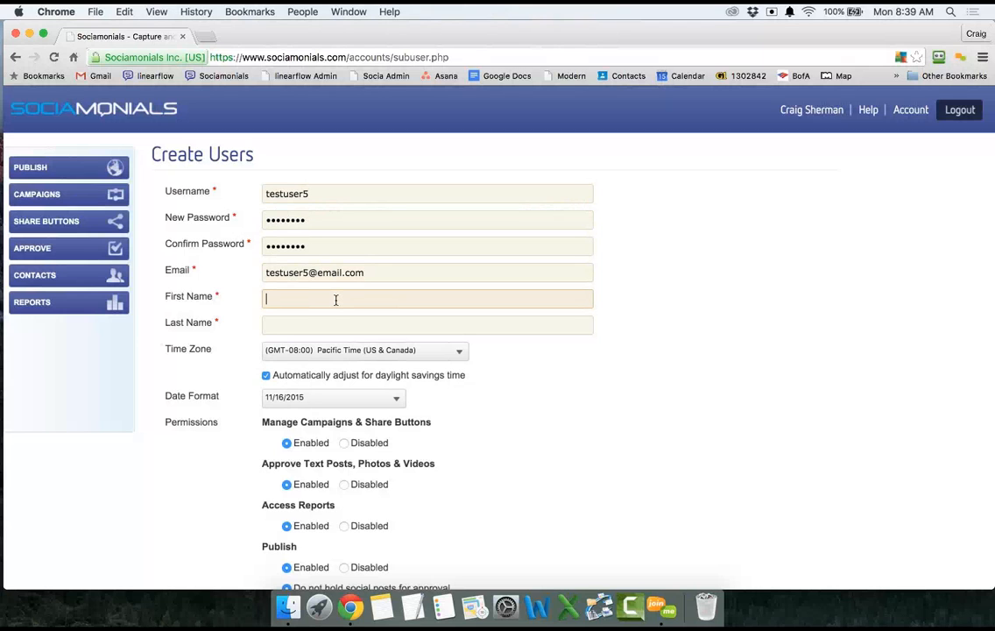
type("Test")
key("Tab")
type("Us")
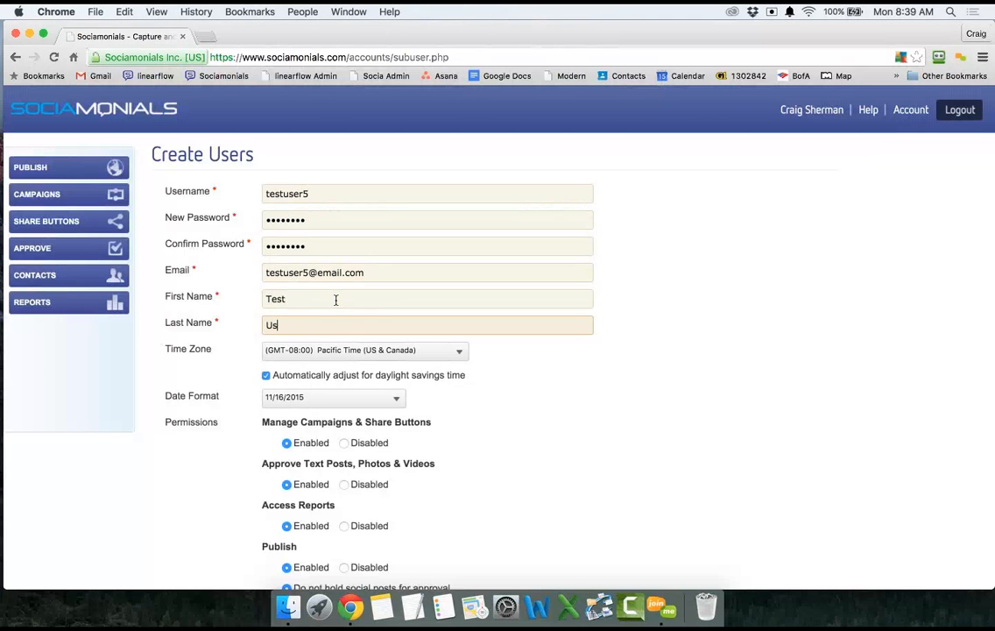
type("er5")
Set Manage Campaigns & Share Buttons and Approve Text Posts, Photos & Videos permissions to Disabled.
scroll(335, 300, "down", 5)
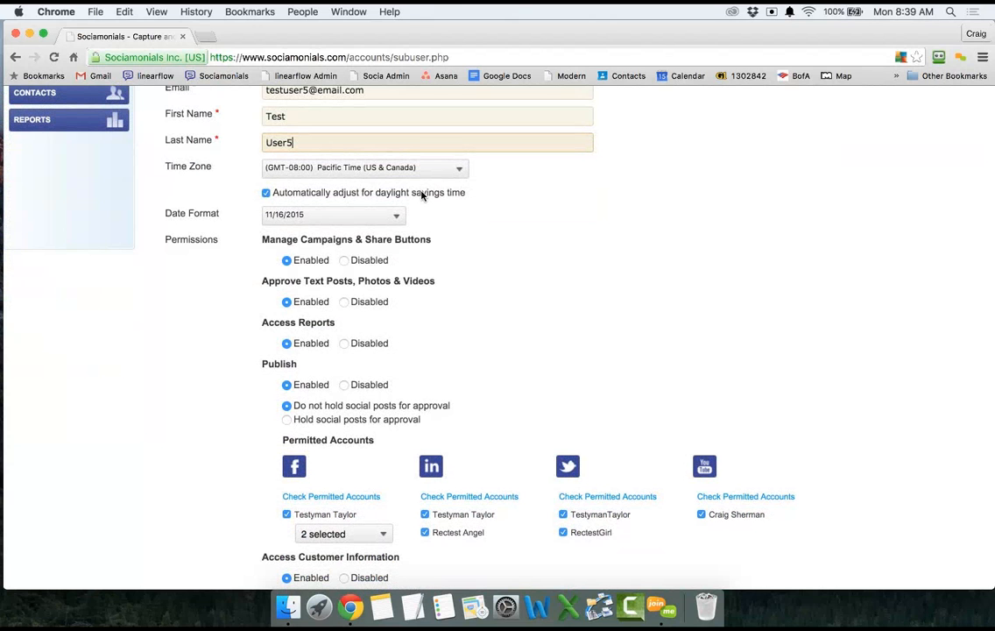
scroll(421, 195, "down", 2)
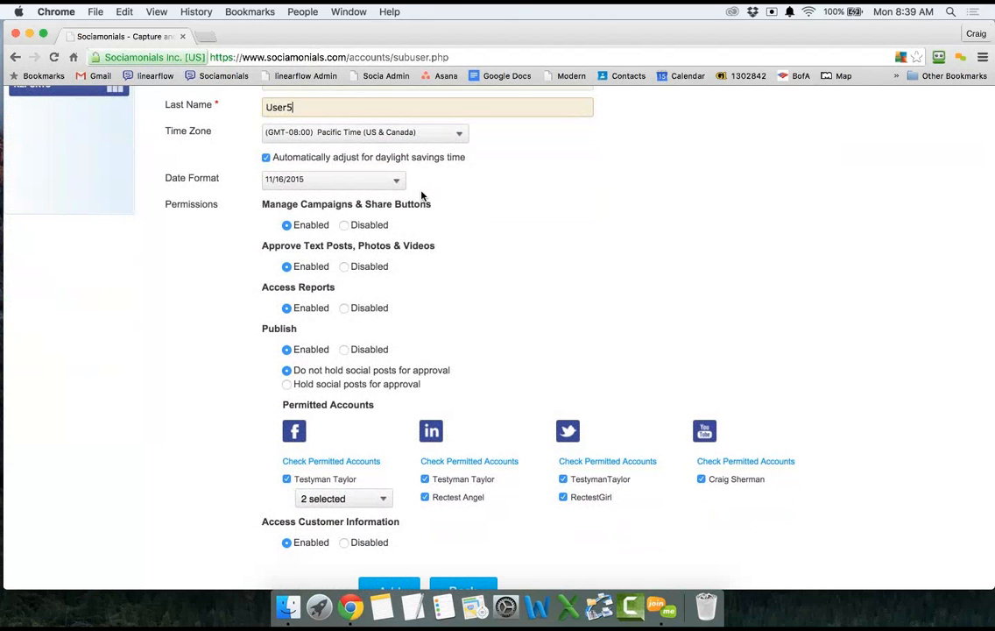
scroll(421, 195, "down", 5)
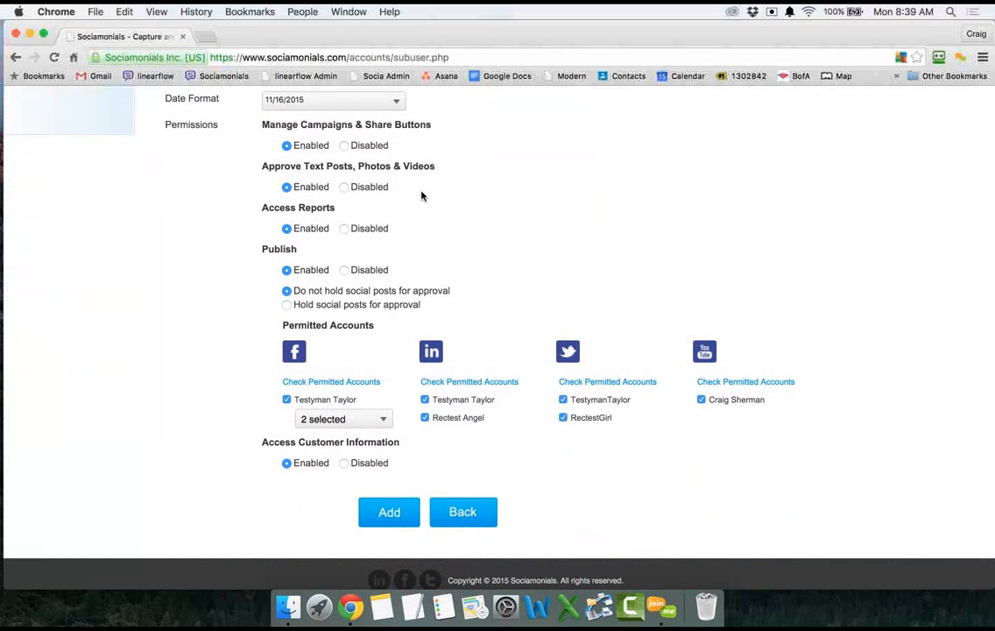
left_click(345, 147)
left_click(344, 189)
scroll(324, 169, "up", 3)
scroll(322, 170, "up", 2)
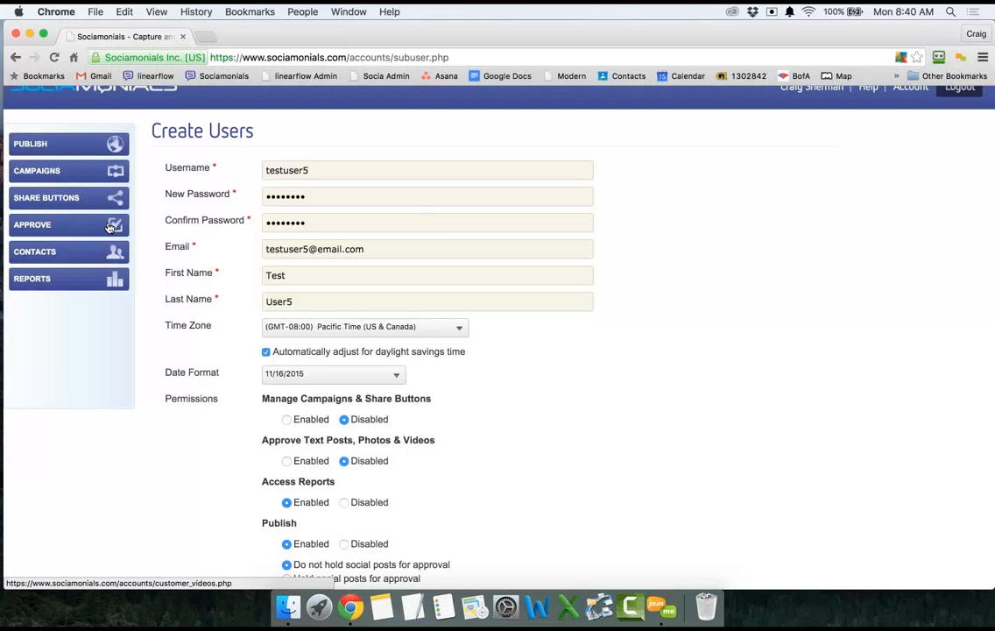
scroll(187, 451, "down", 5)
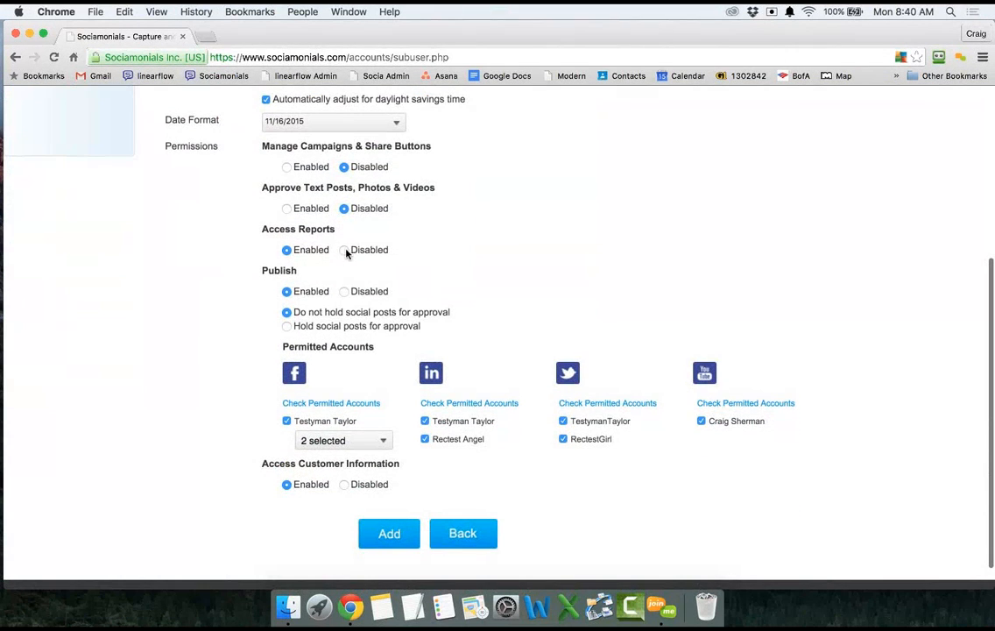
left_click(288, 328)
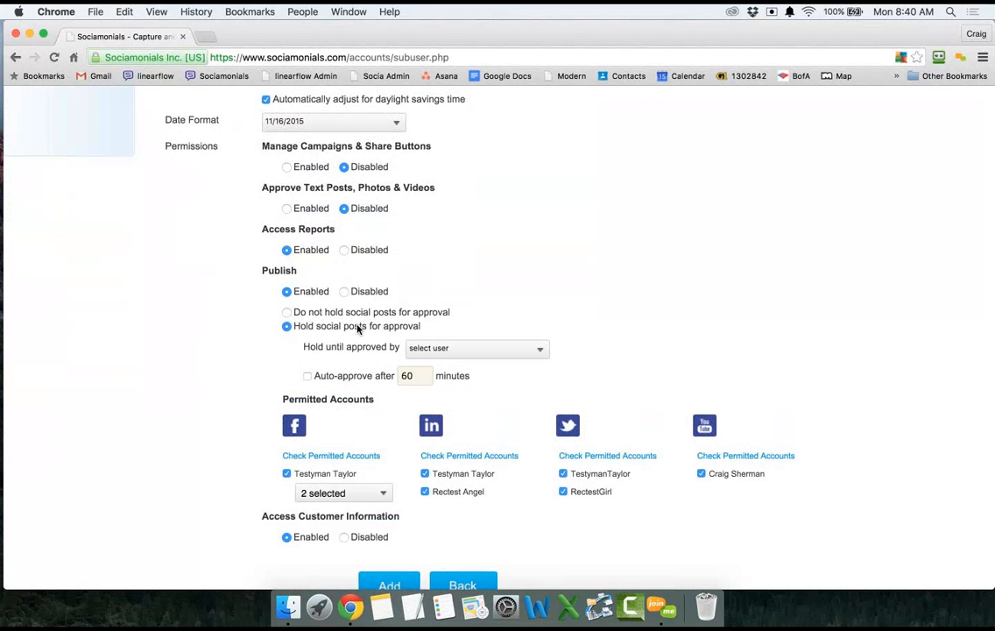
left_click(438, 350)
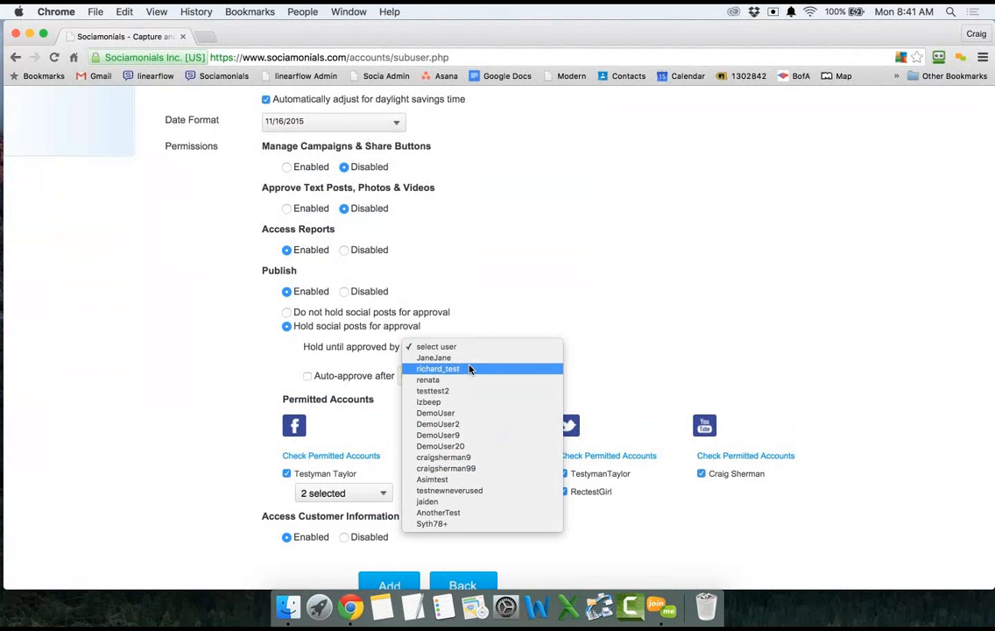
left_click(291, 317)
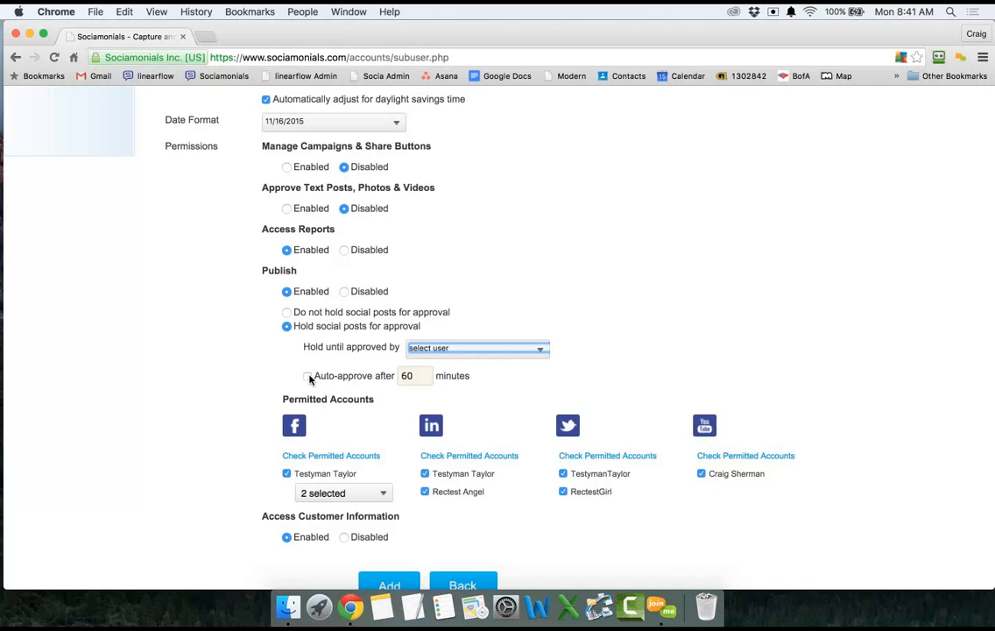
left_click(287, 311)
scroll(289, 316, "down", 2)
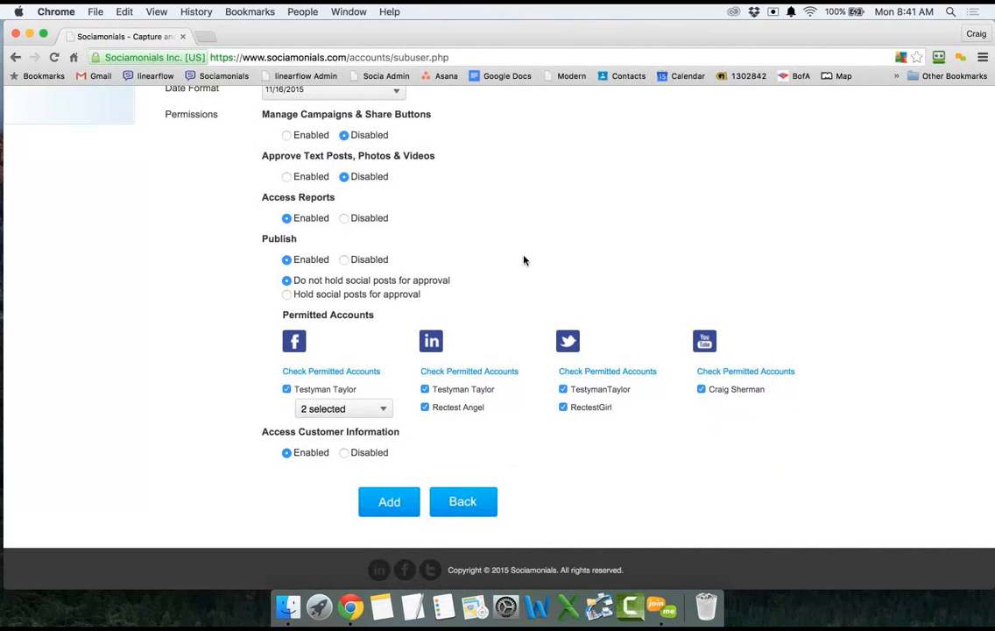
Uncheck the second LinkedIn permitted account, leaving Access Customer Information enabled.
scroll(524, 260, "down", 1)
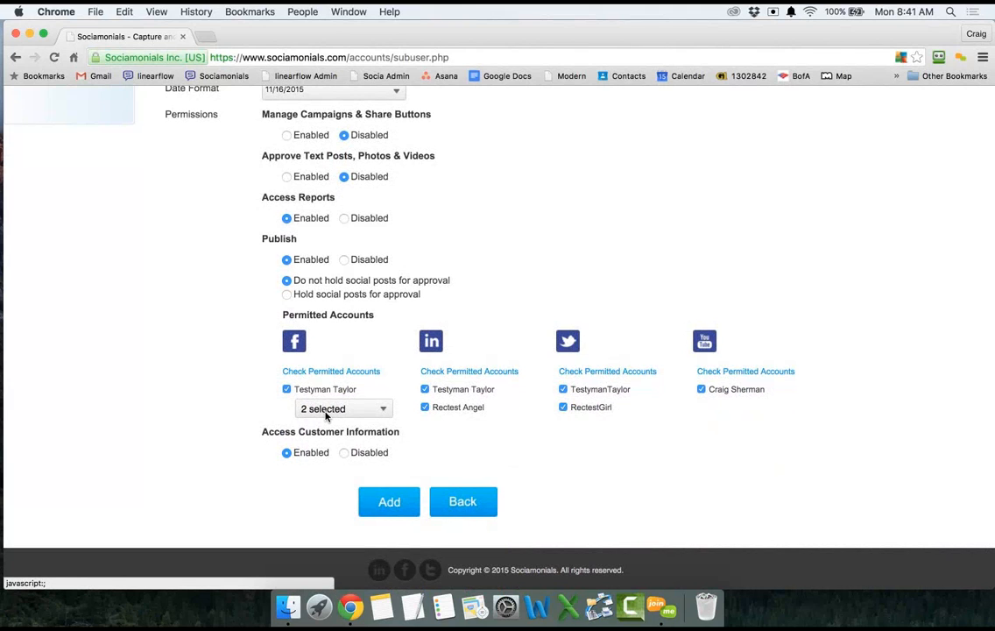
left_click(426, 408)
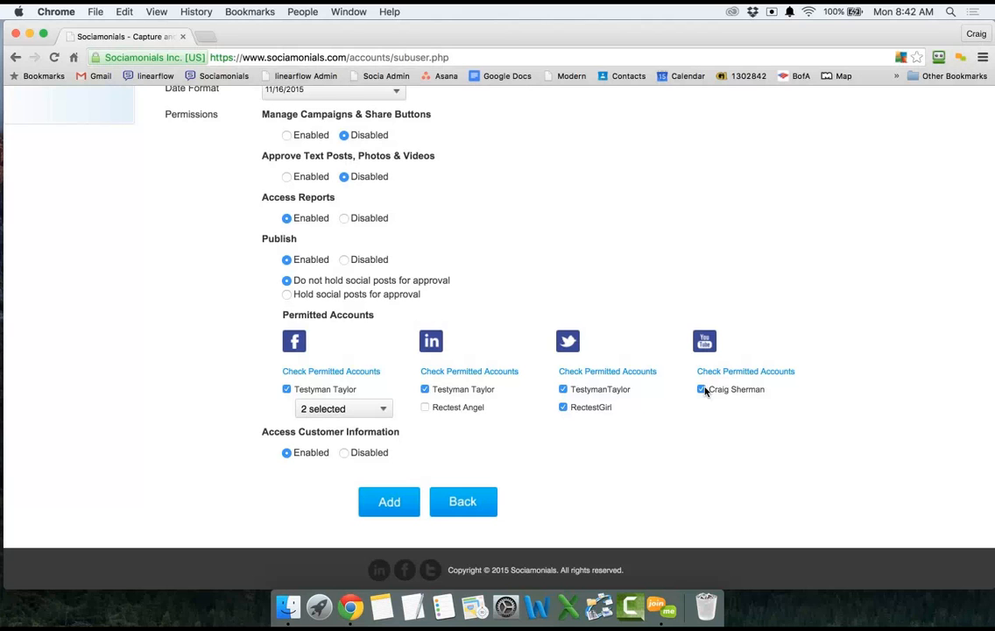
left_click(344, 455)
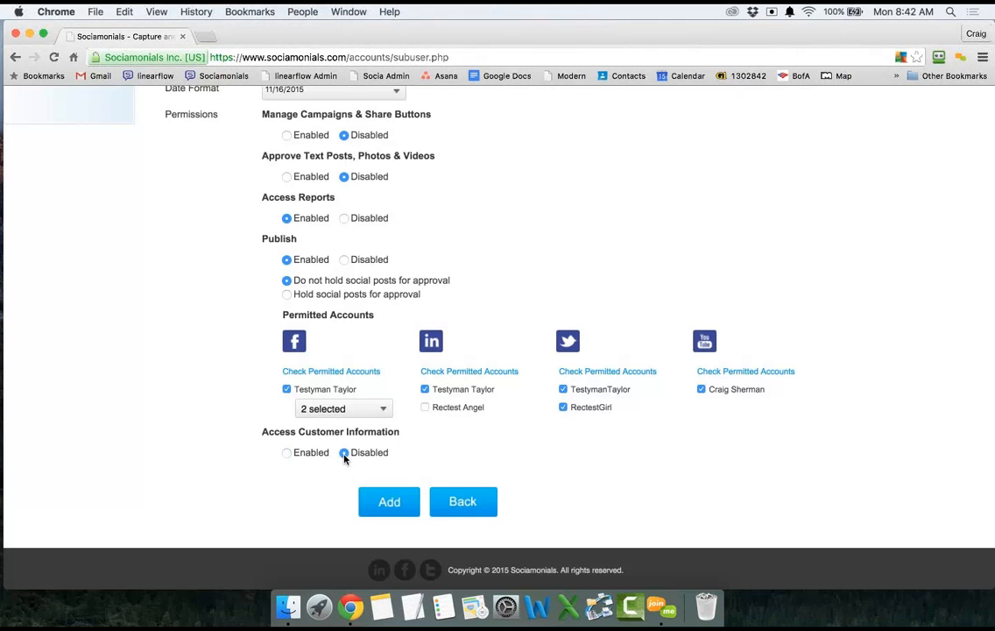
left_click(288, 453)
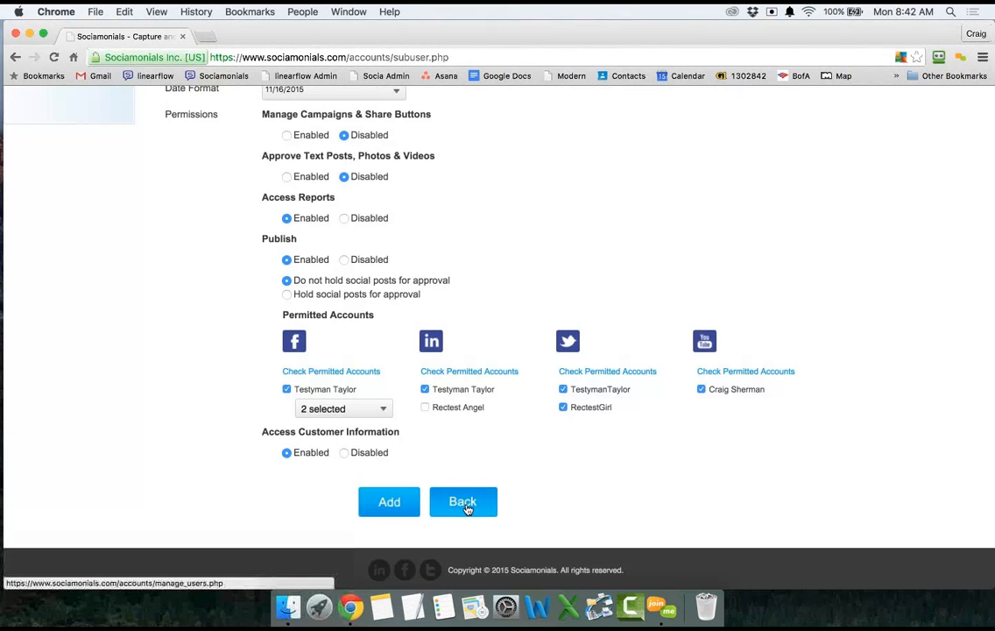
Add the new user and make it an admin from page 2 of Manage Users.
left_click(389, 504)
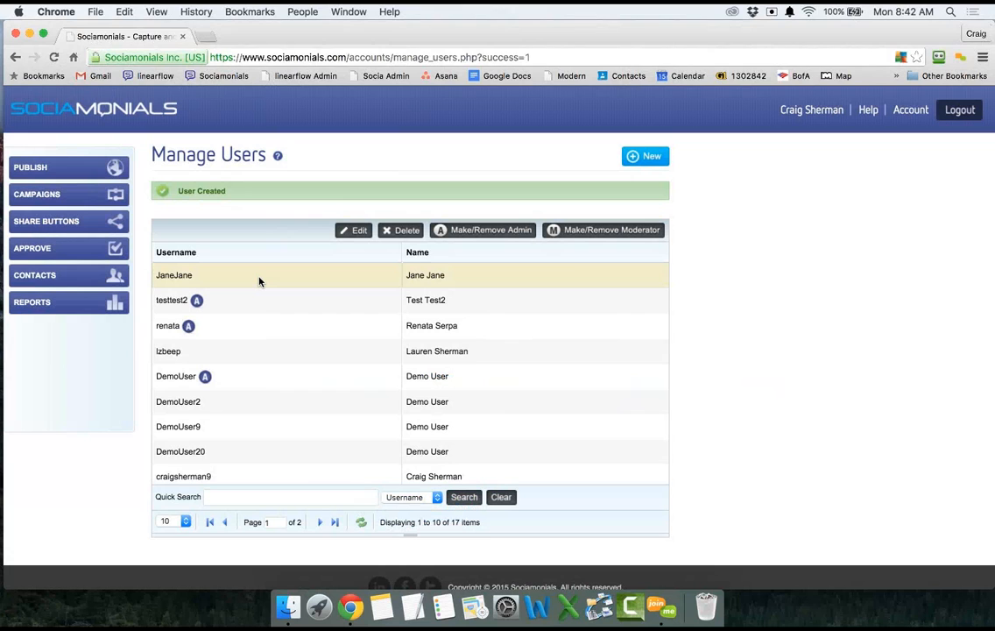
left_click(335, 522)
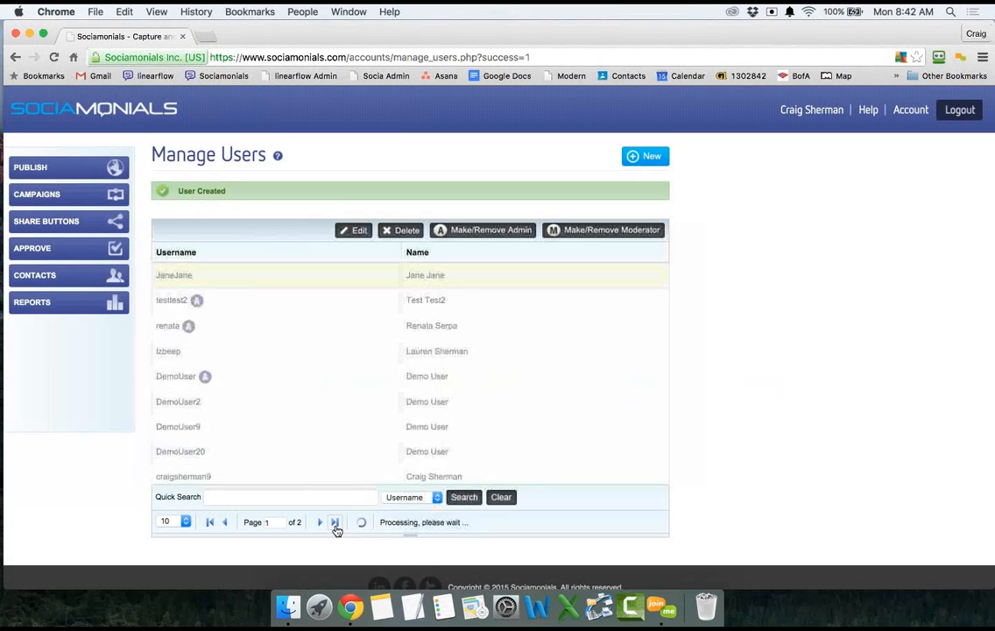
left_click(264, 426)
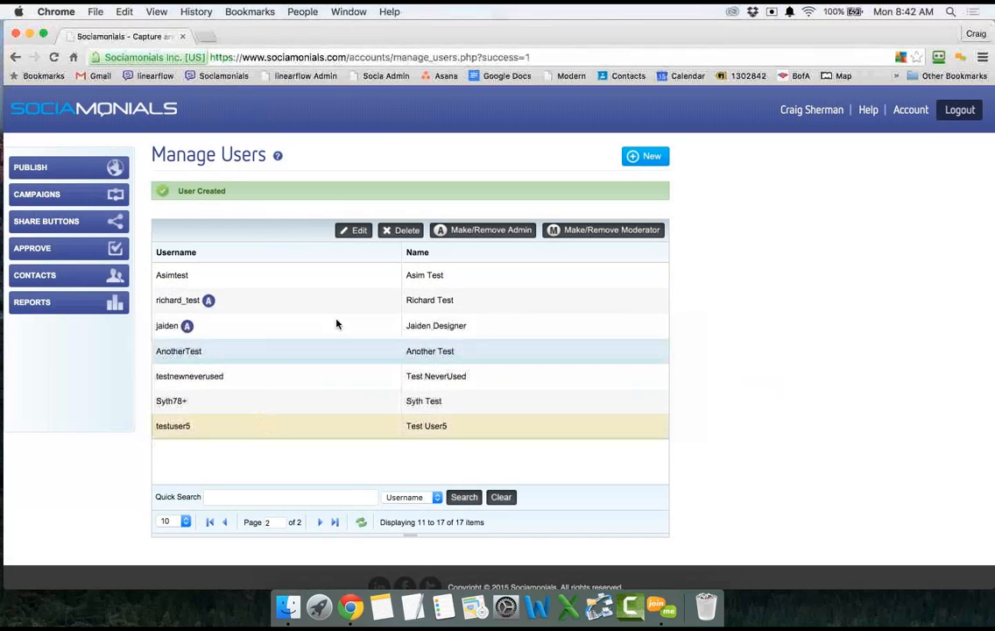
left_click(491, 234)
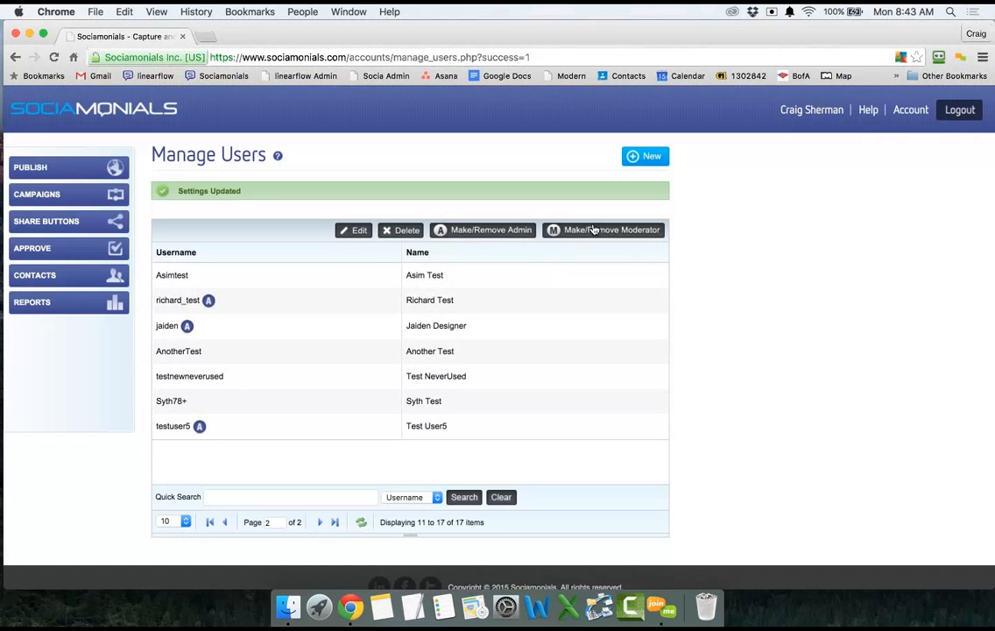
Make the new test user a moderator as well, then go to Publish to Social Media.
left_click(363, 428)
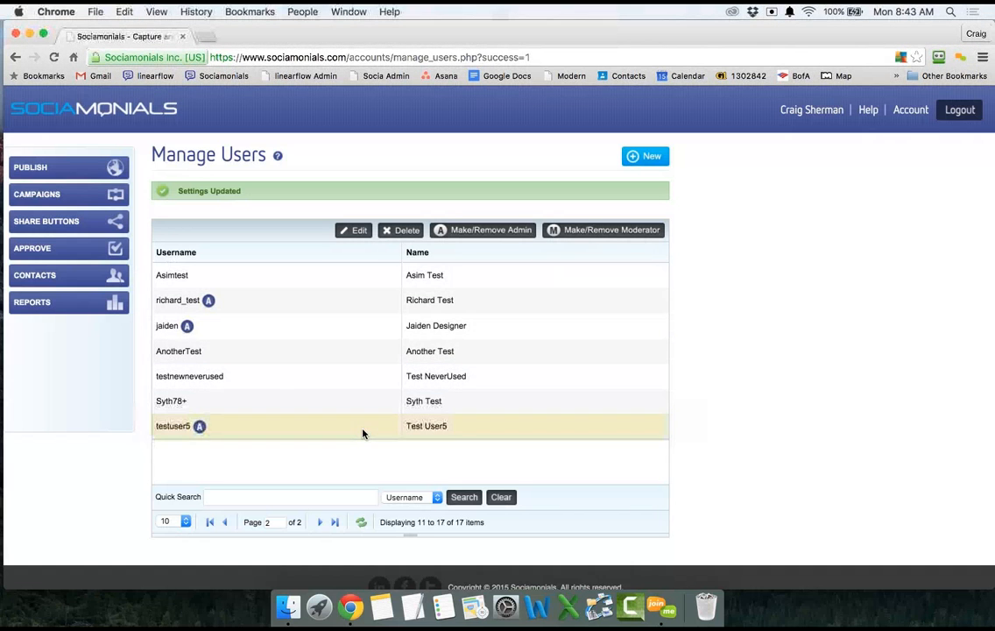
left_click(603, 231)
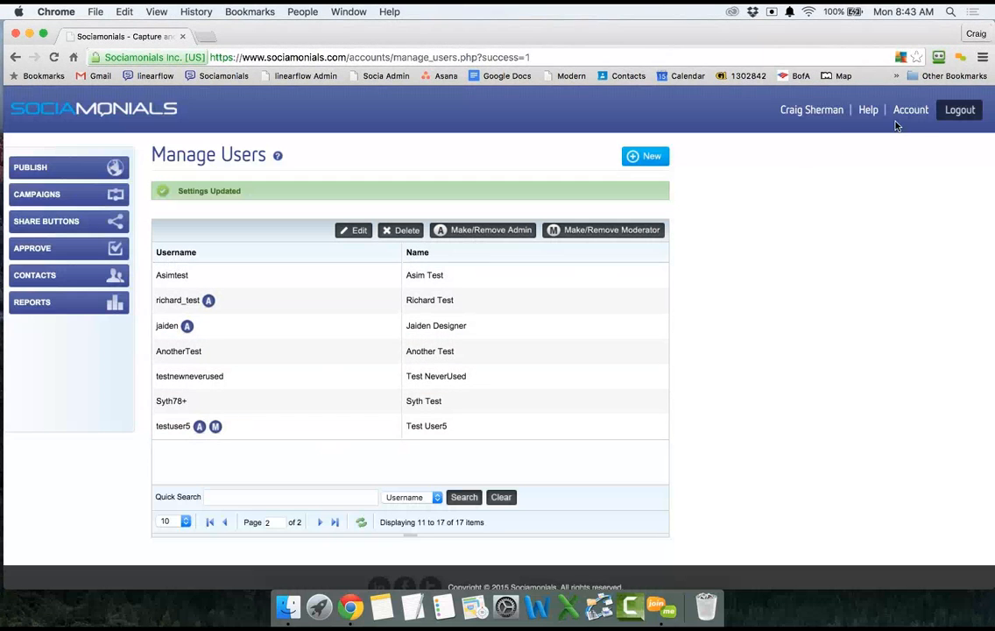
mouse_move(899, 120)
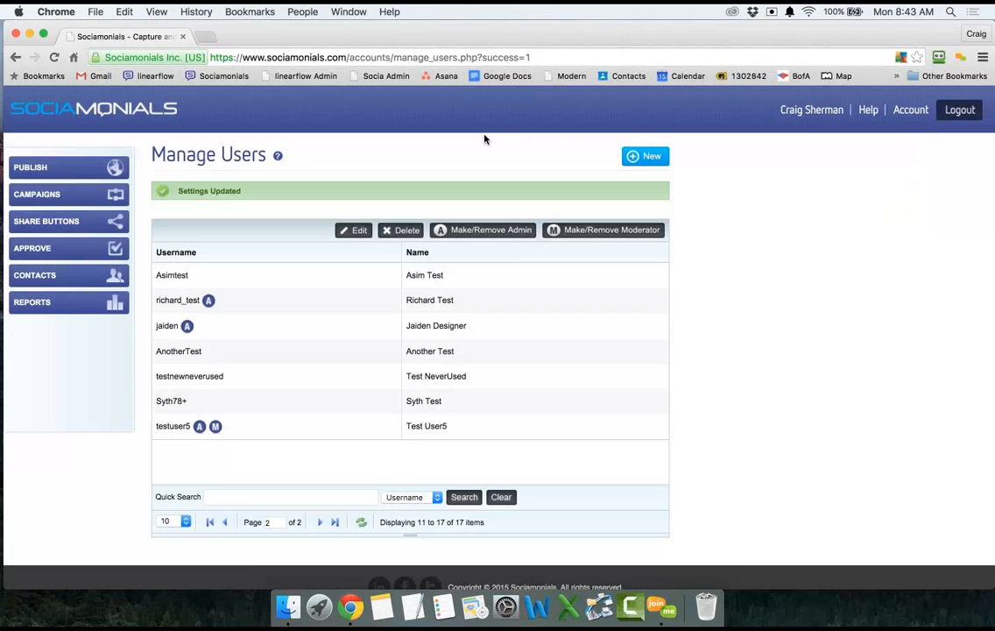
left_click(73, 172)
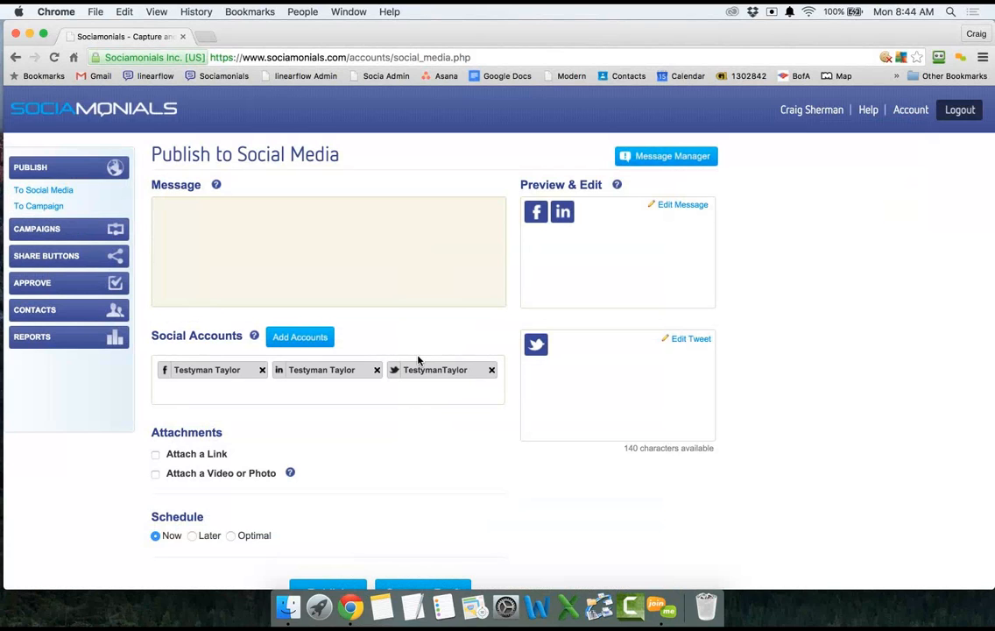
Add the second LinkedIn, second Twitter and remaining Facebook accounts to the post.
left_click(300, 338)
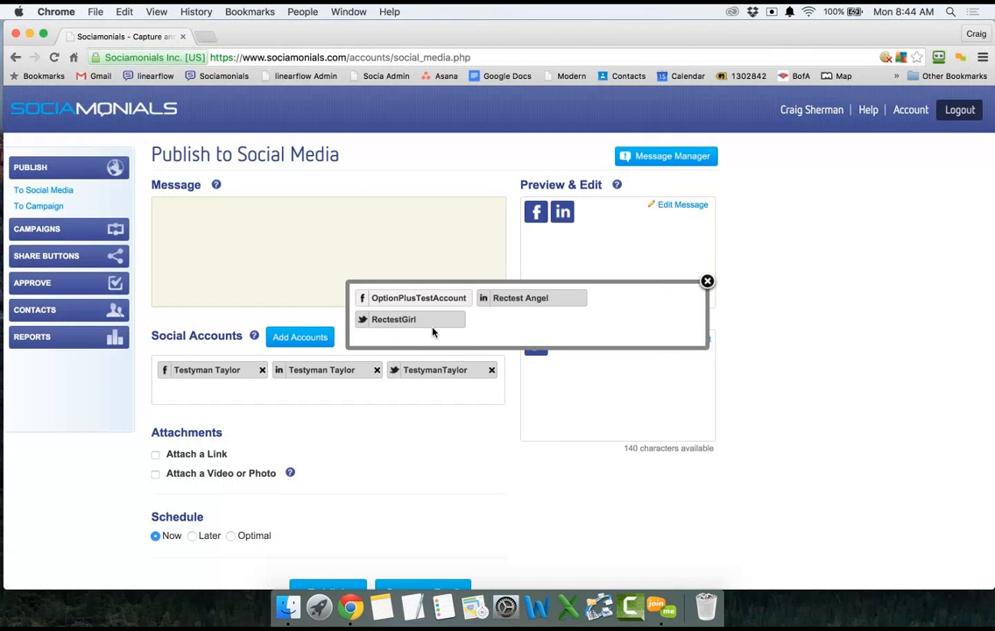
left_click(526, 302)
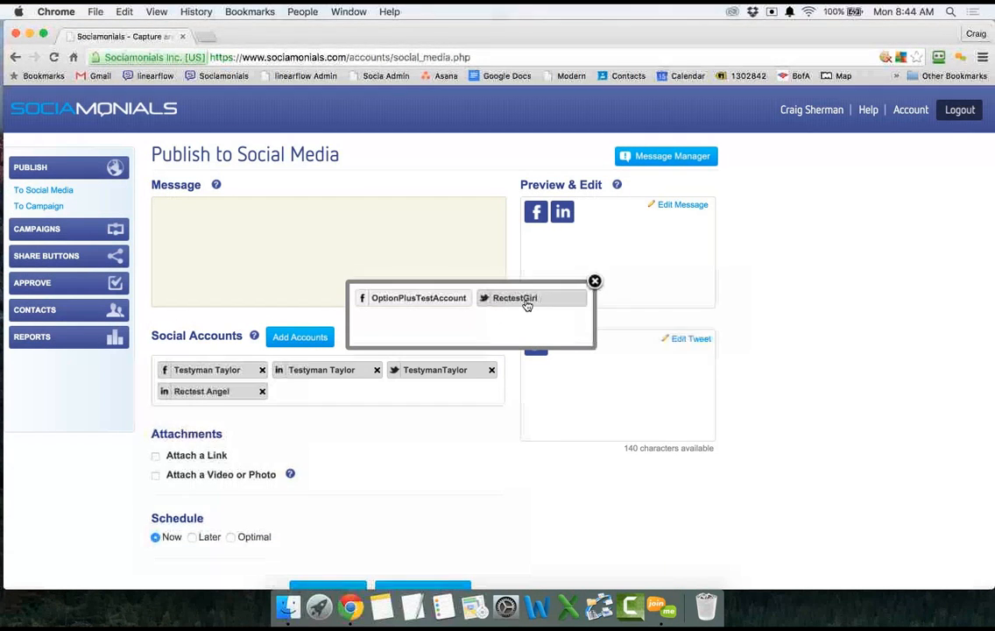
left_click(521, 300)
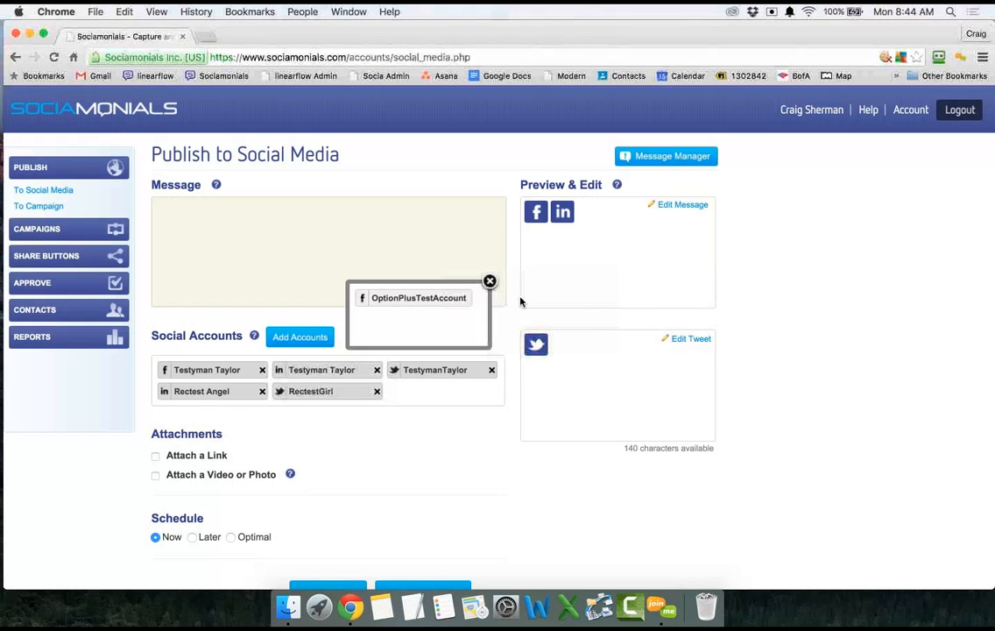
left_click(405, 302)
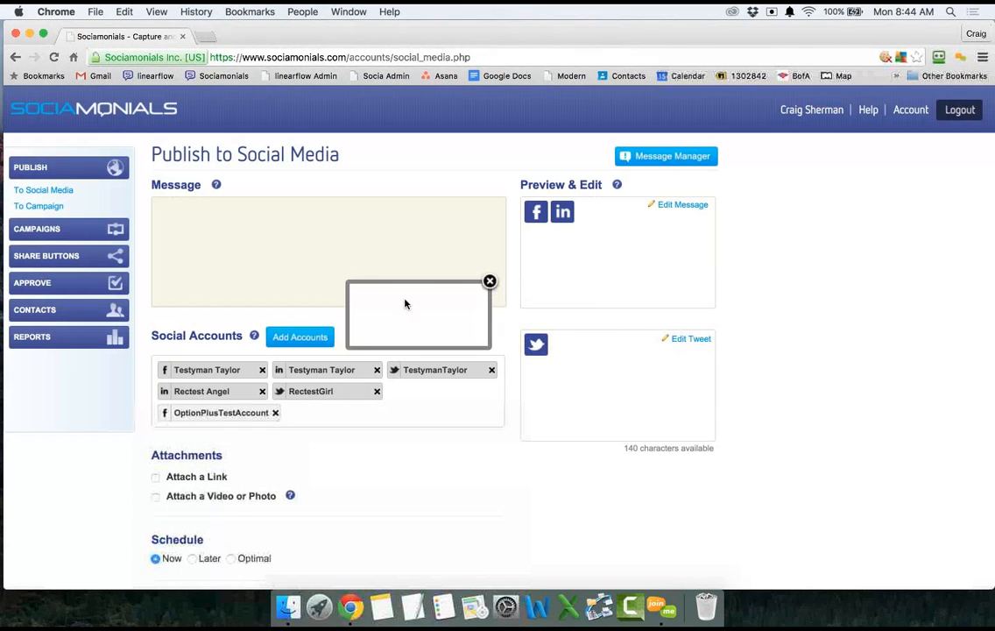
left_click(490, 281)
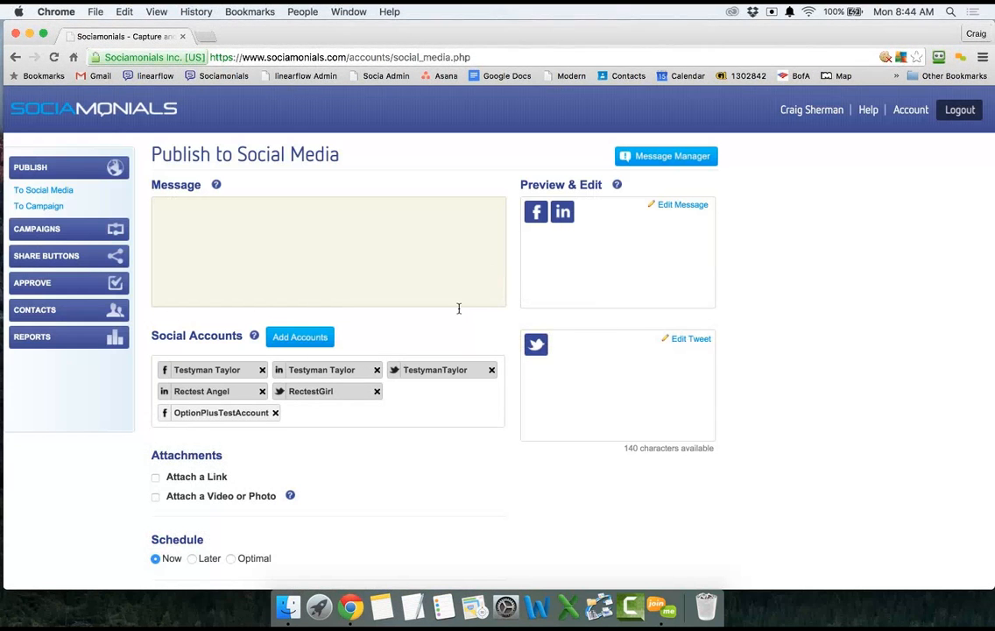
Remove the extra account chips, keeping one Facebook, one LinkedIn and one Twitter account.
left_click(275, 413)
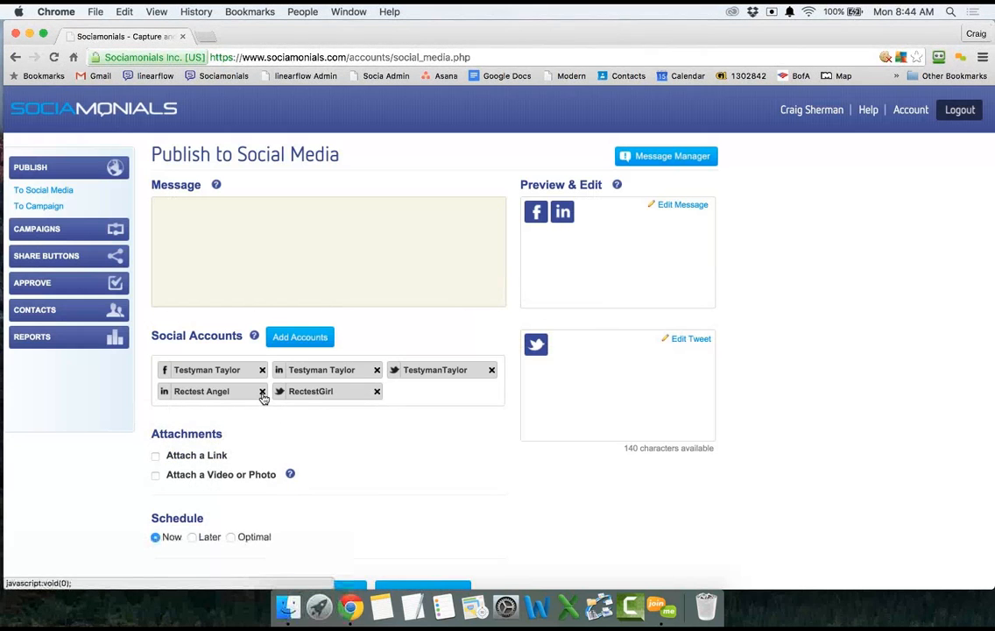
left_click(262, 392)
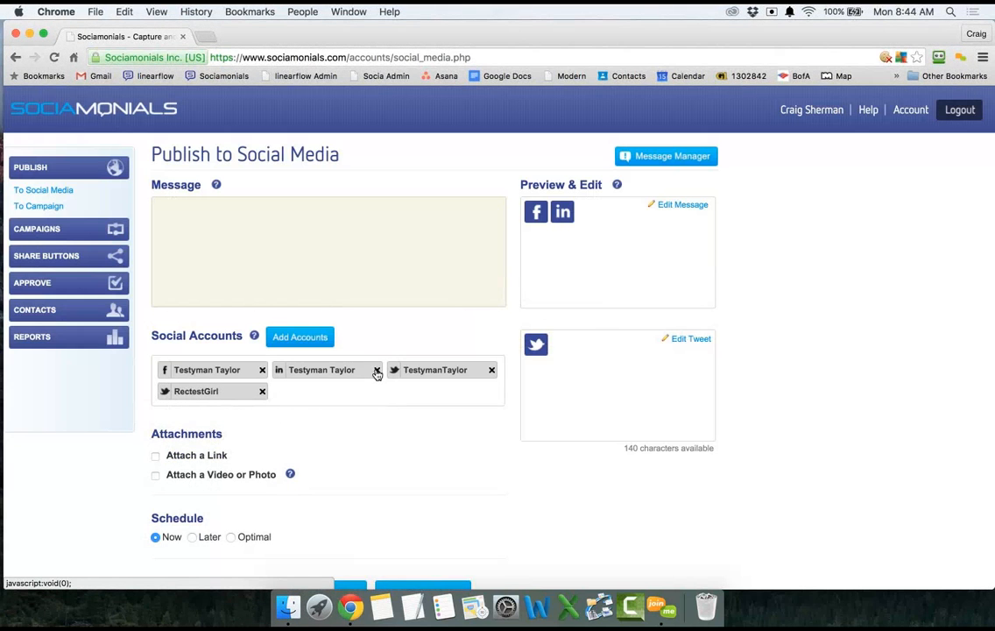
left_click(262, 391)
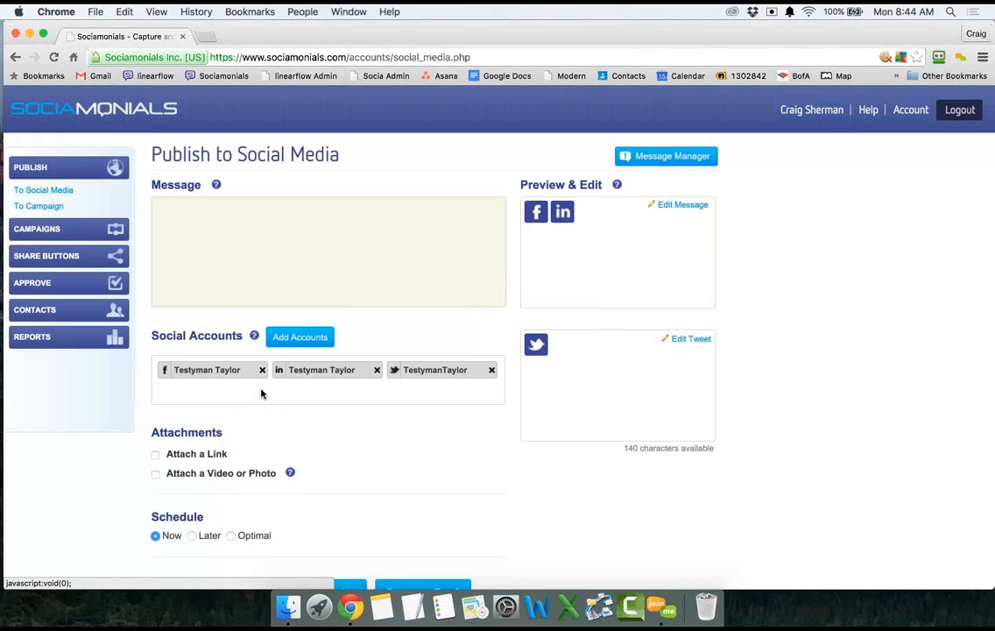
left_click(281, 226)
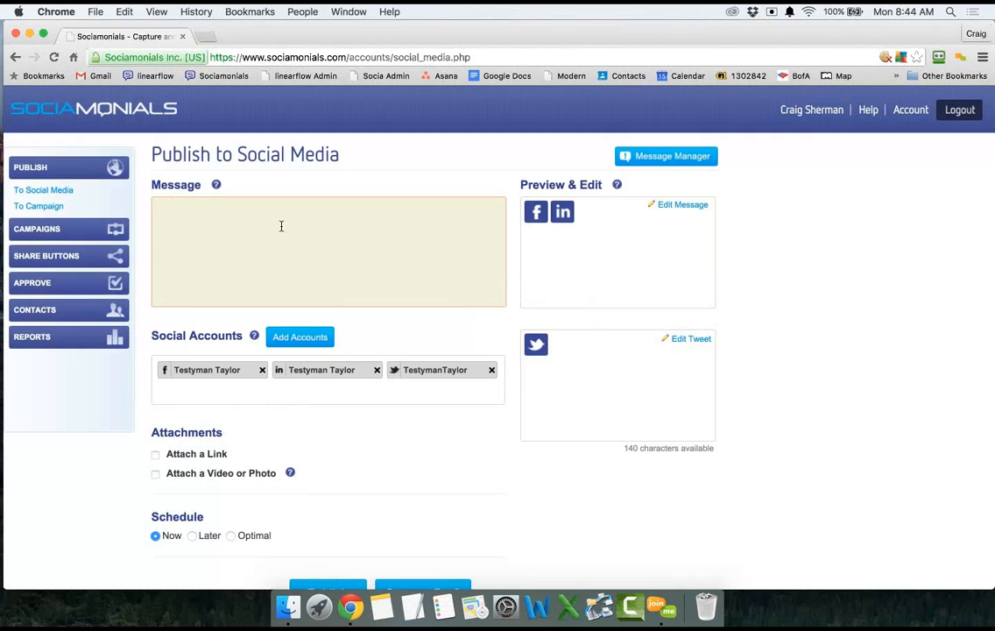
Type 'This is a test post.' as the post message.
type("This is a t")
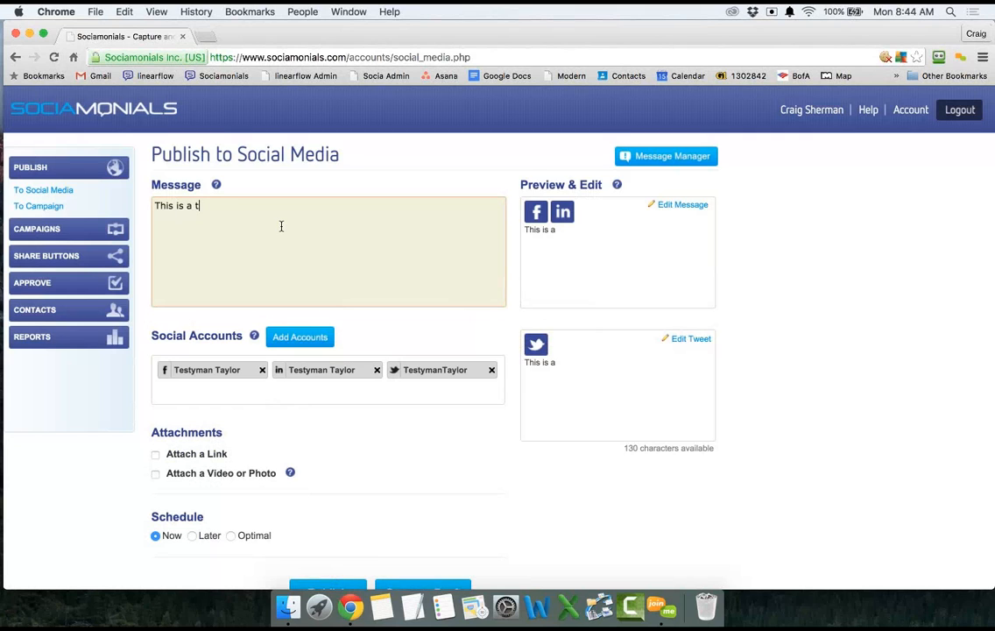
type("est post")
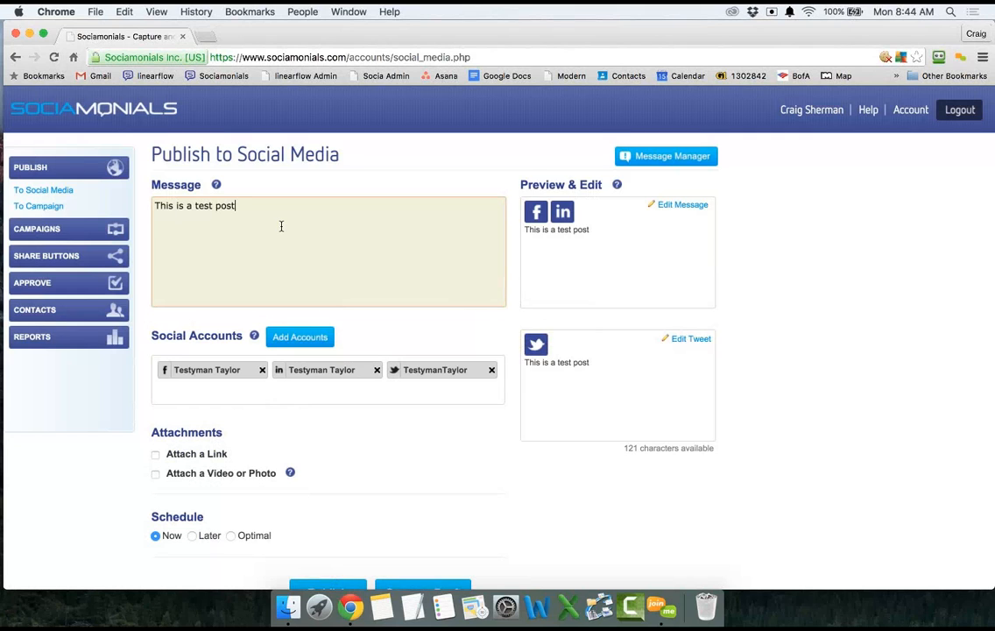
type(".")
scroll(282, 226, "down", 1)
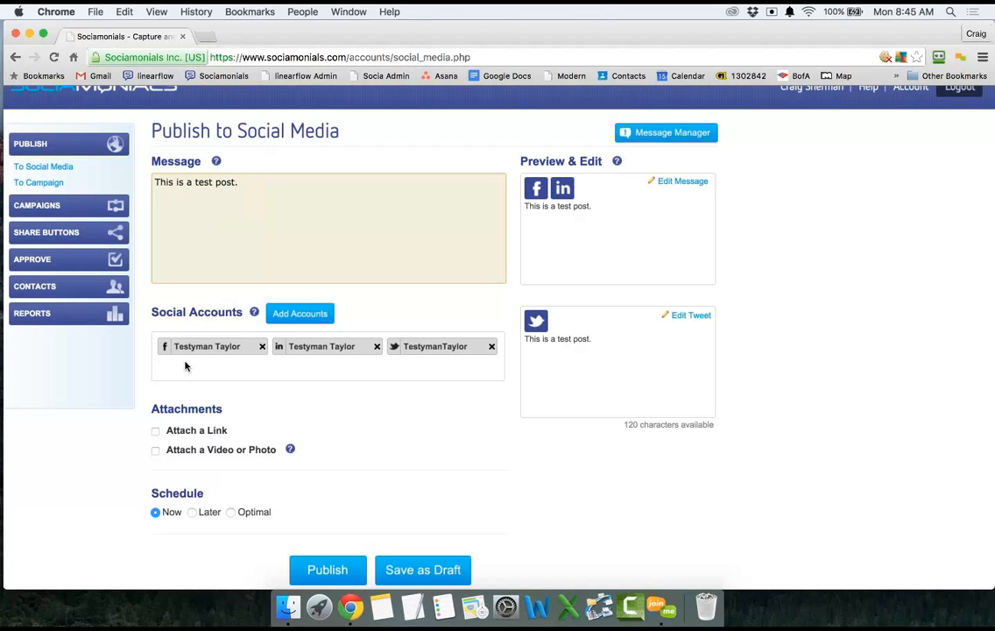
left_click(156, 431)
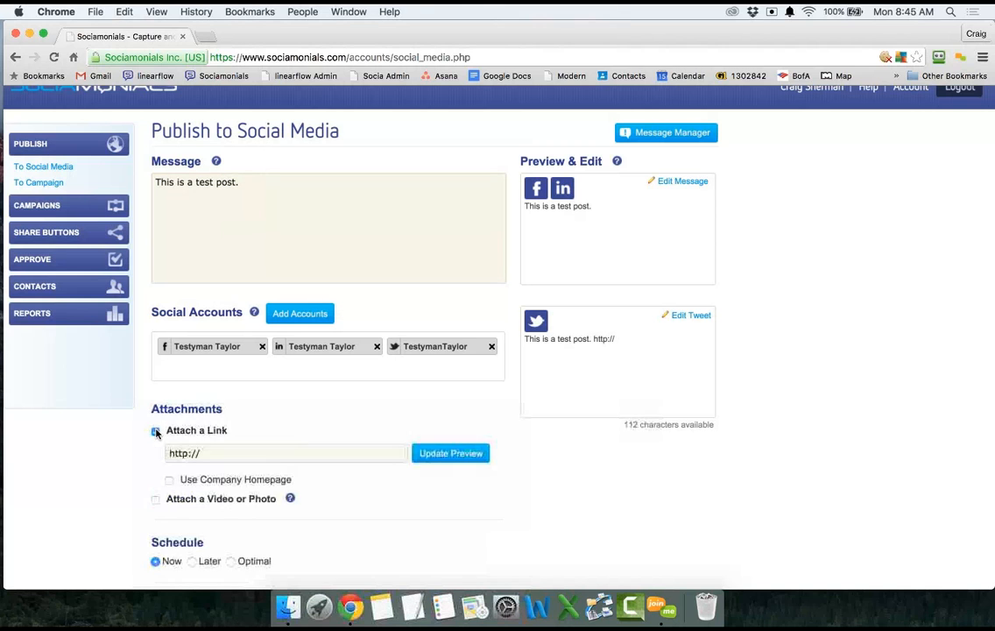
left_click(220, 453)
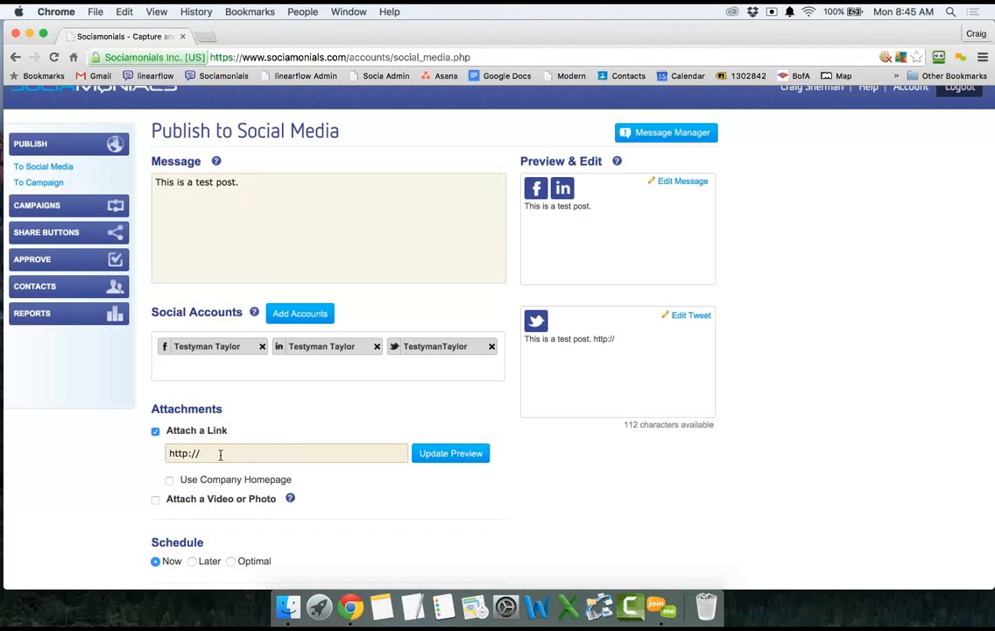
type("www.")
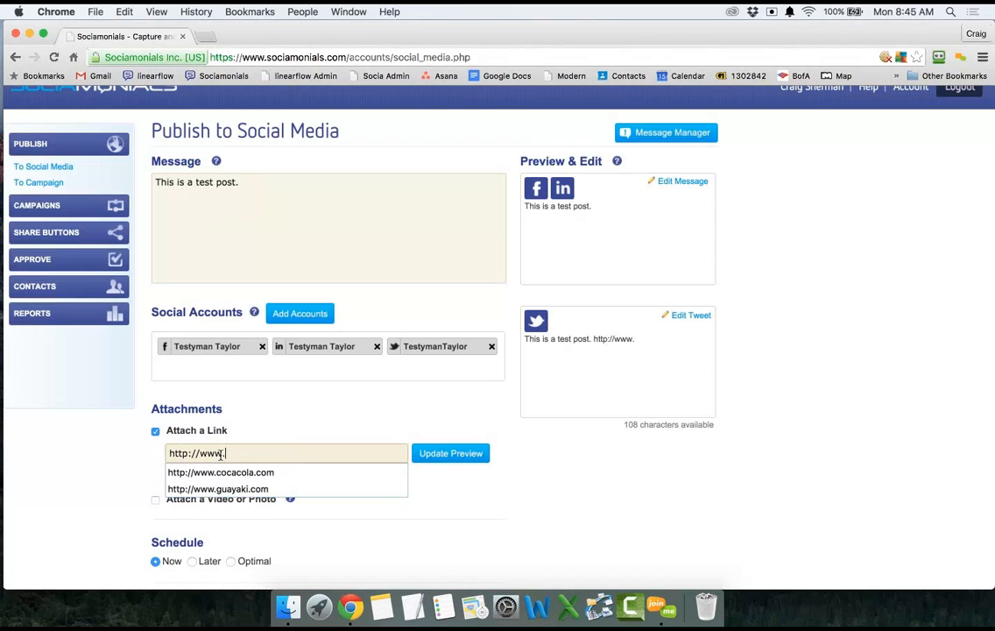
type("guayaki.com")
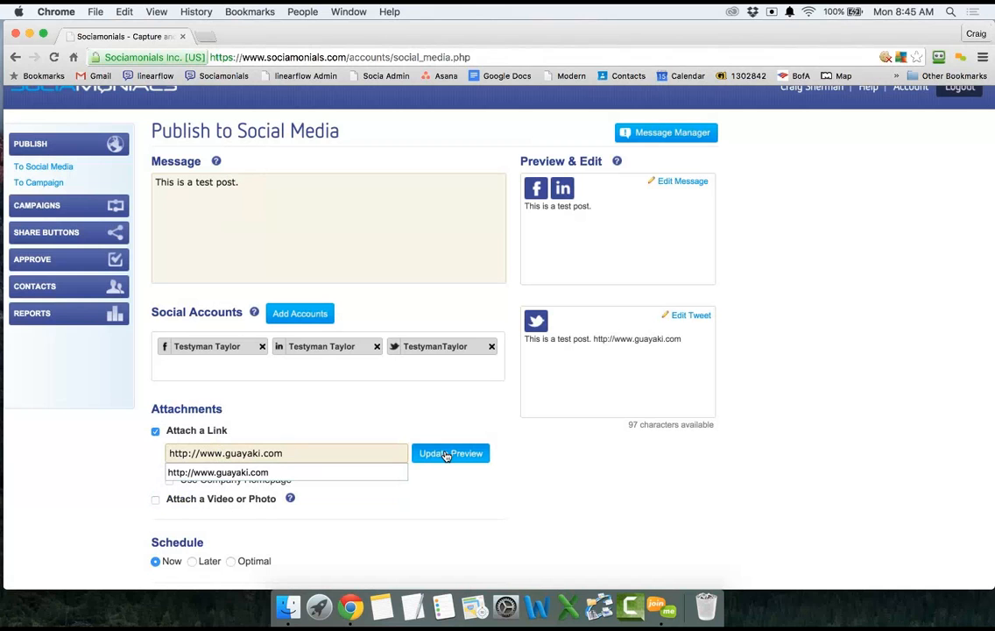
left_click(447, 455)
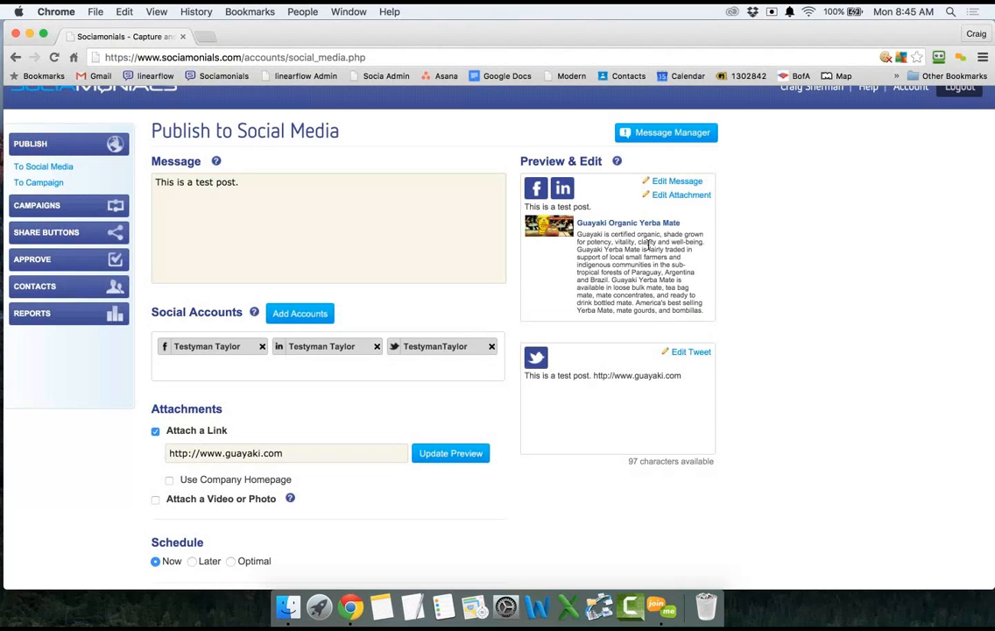
Edit the link attachment and switch its image to the next candidate picture.
left_click(682, 196)
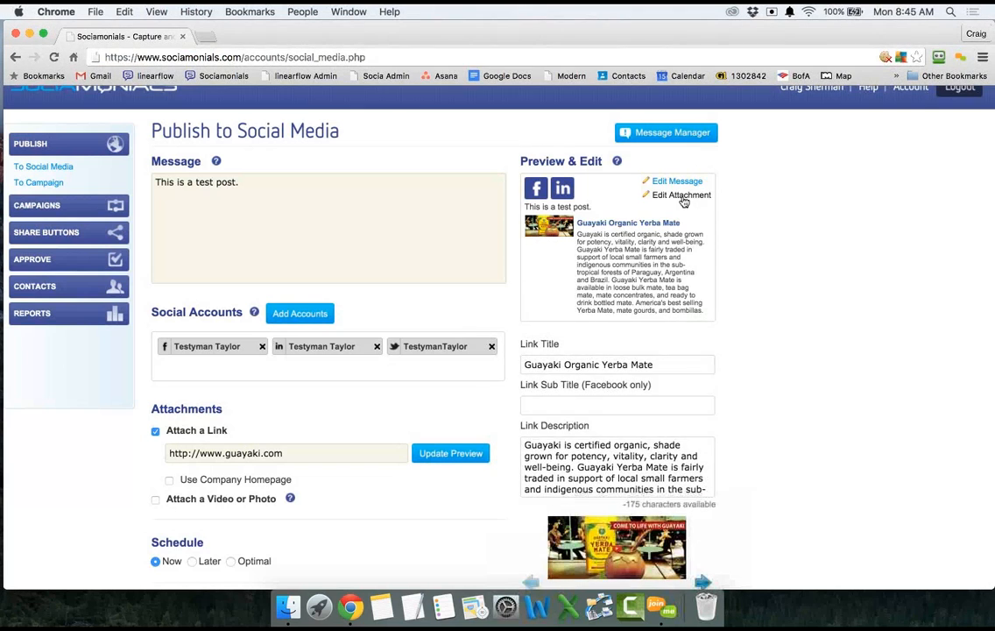
scroll(683, 202, "down", 1)
scroll(684, 202, "down", 3)
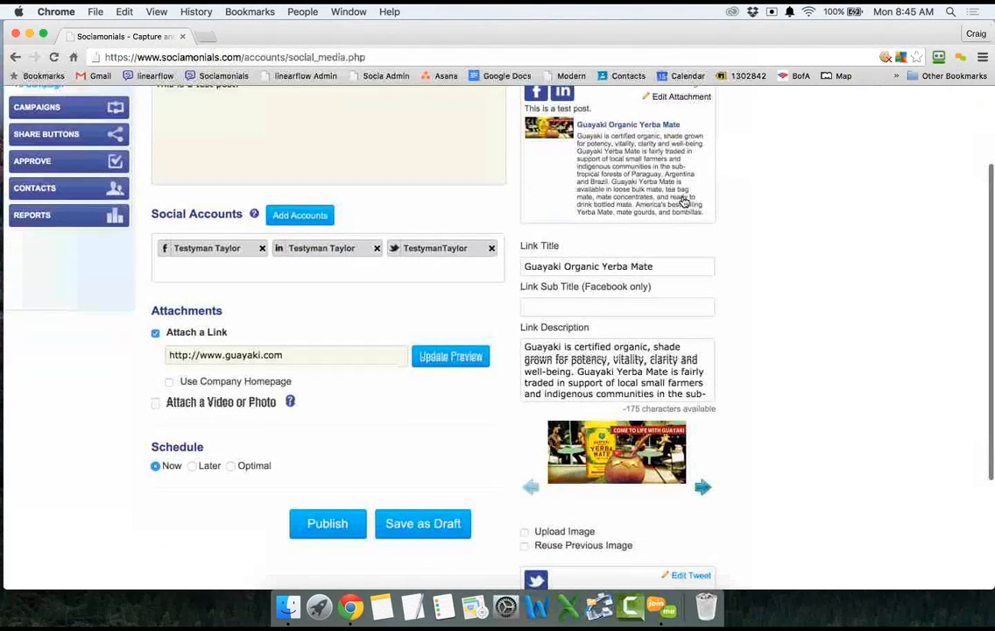
left_click(702, 484)
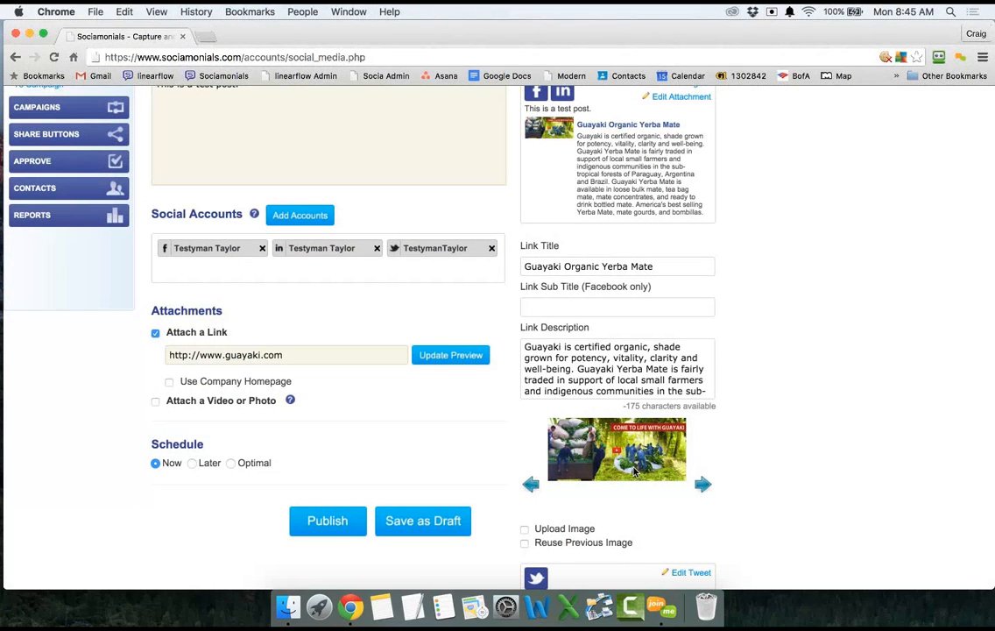
scroll(635, 472, "down", 3)
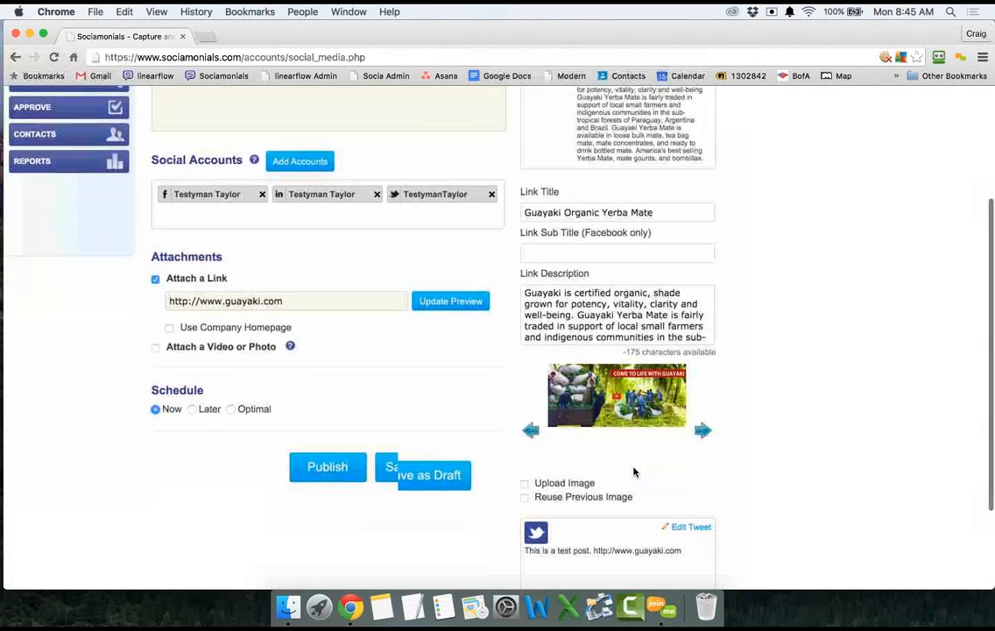
scroll(635, 472, "up", 1)
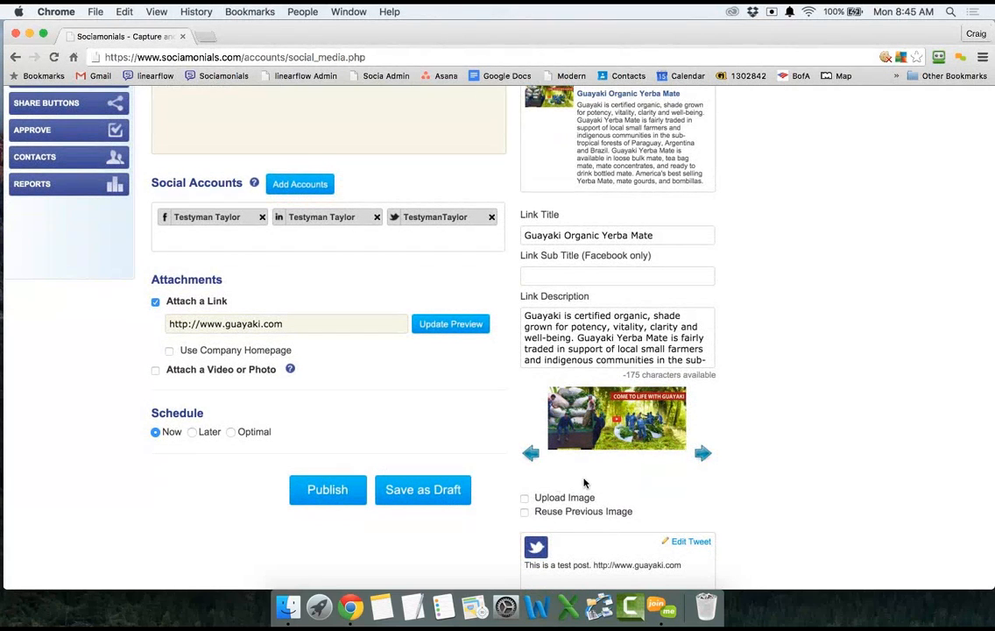
Close the asset library unused and keep the link's own 'Come to Life with Guayaki' image.
left_click(525, 512)
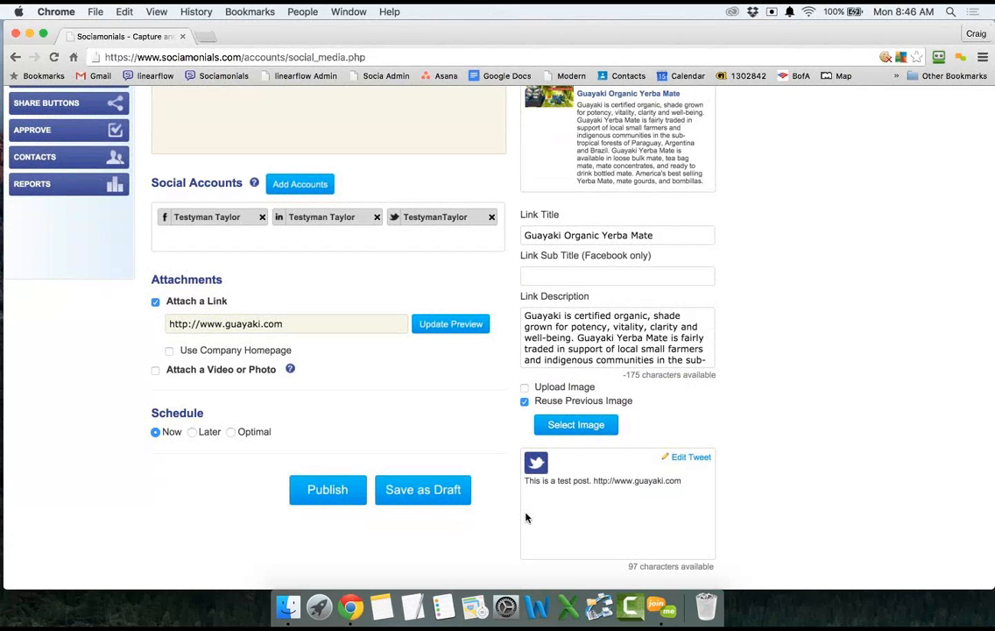
left_click(576, 425)
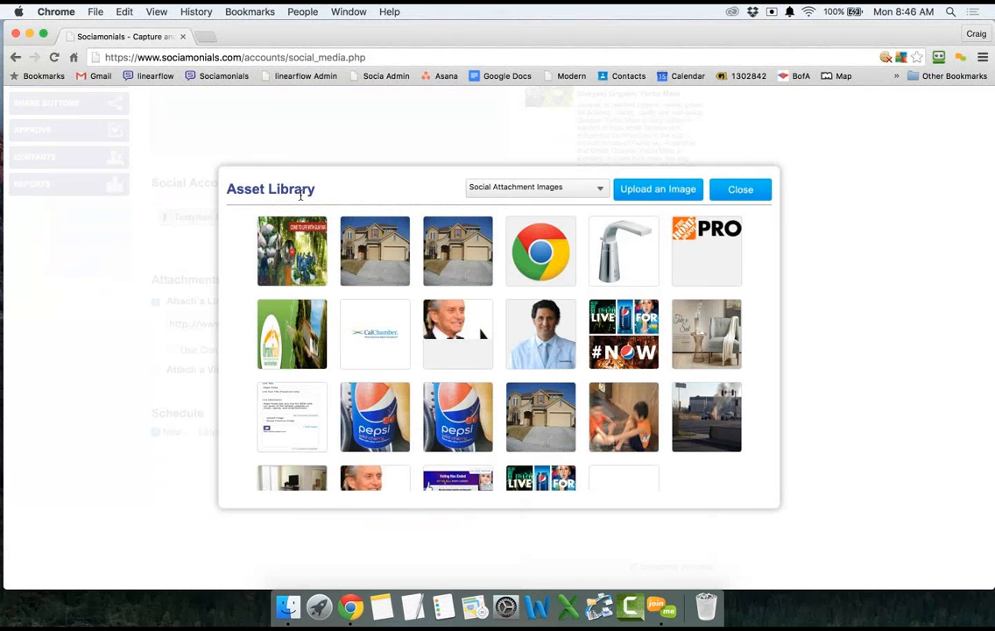
left_click(519, 188)
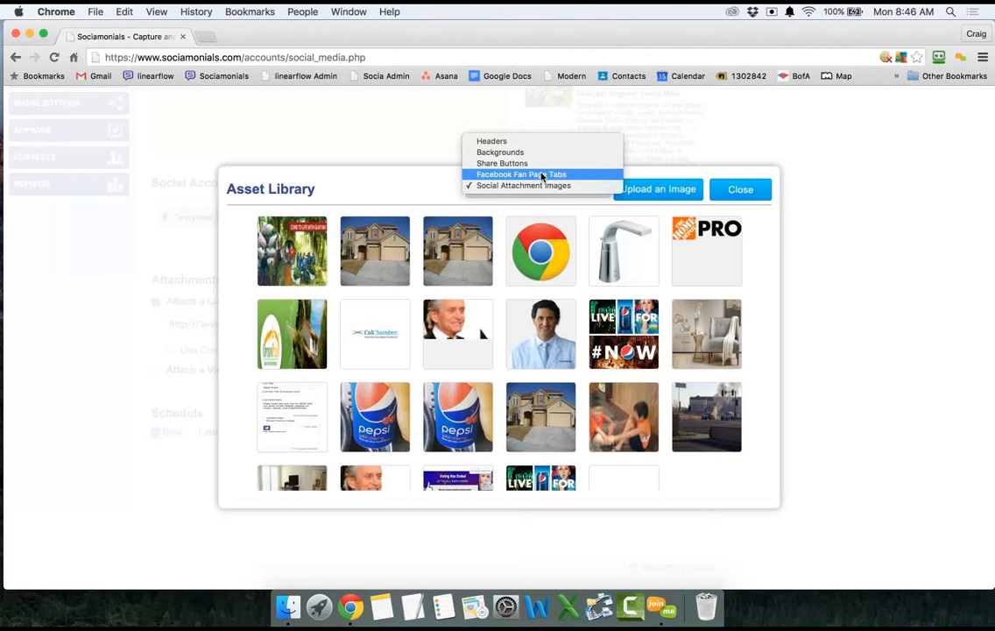
left_click(704, 173)
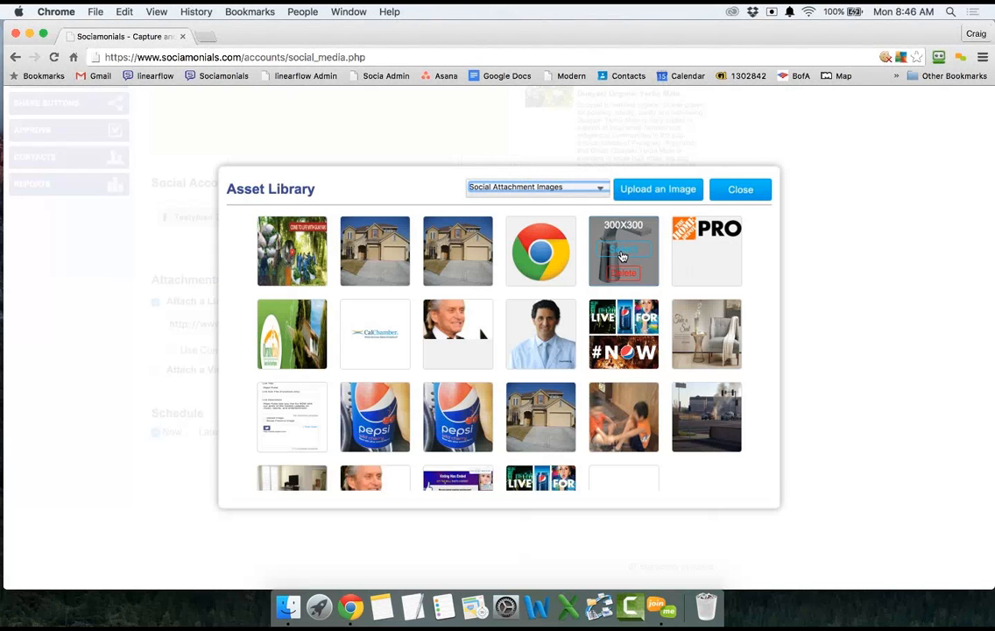
left_click(741, 189)
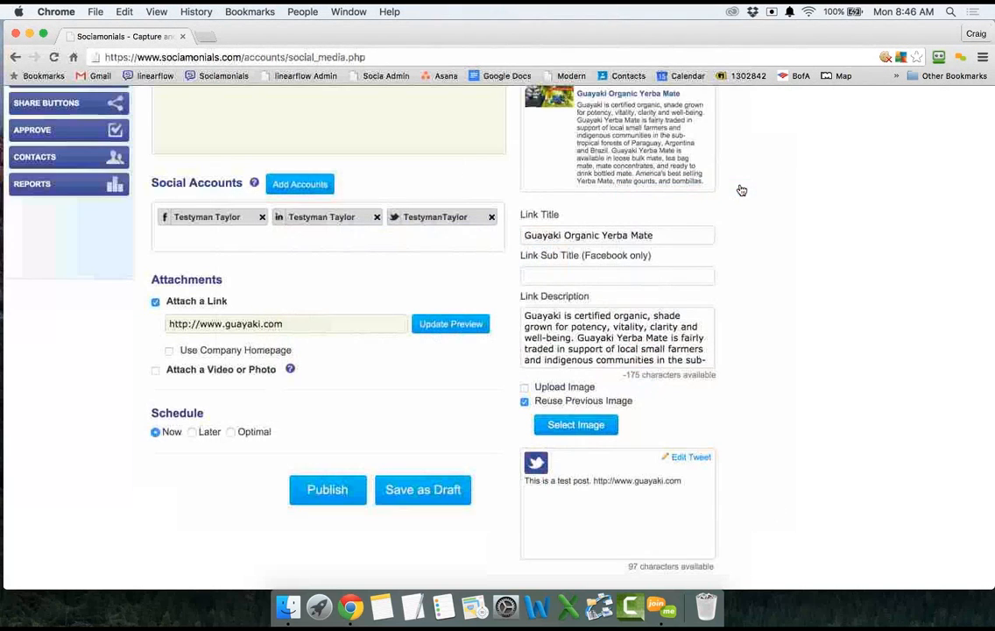
left_click(525, 389)
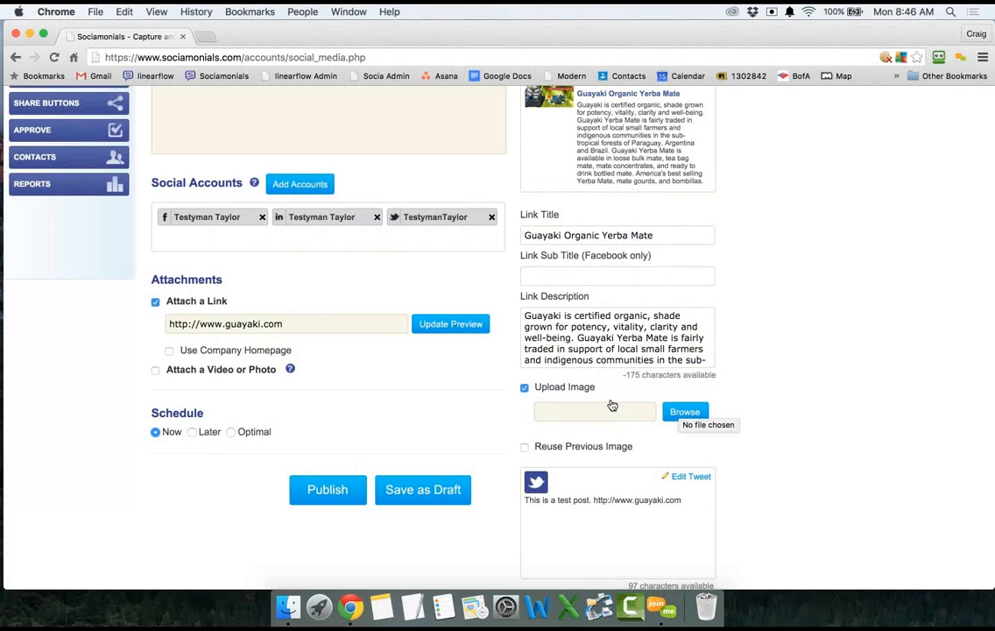
left_click(524, 387)
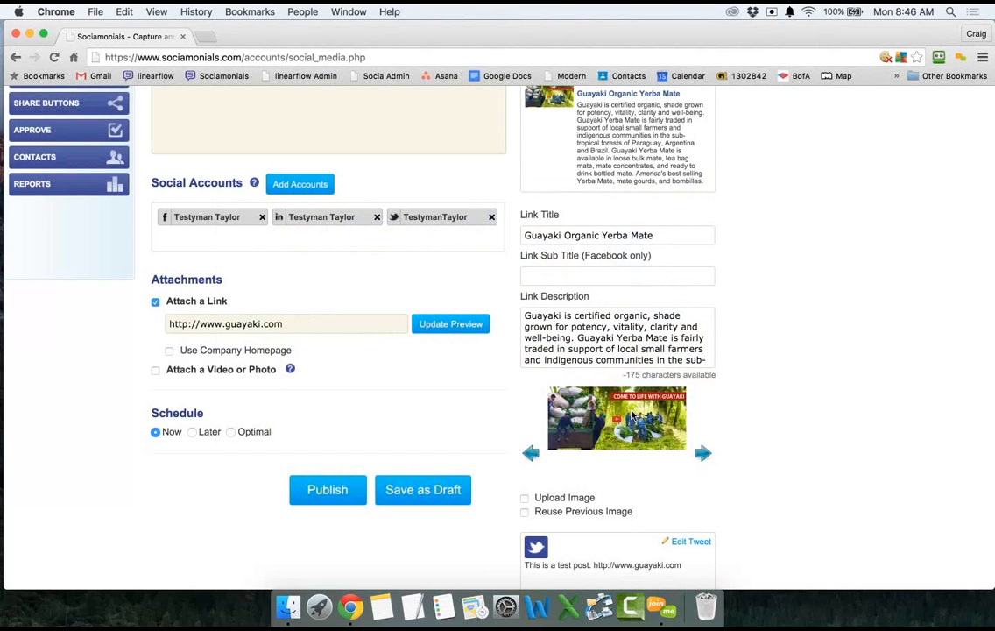
Change the link title to 'Try Guayaki Organic Yerba Mate'.
scroll(632, 415, "up", 2)
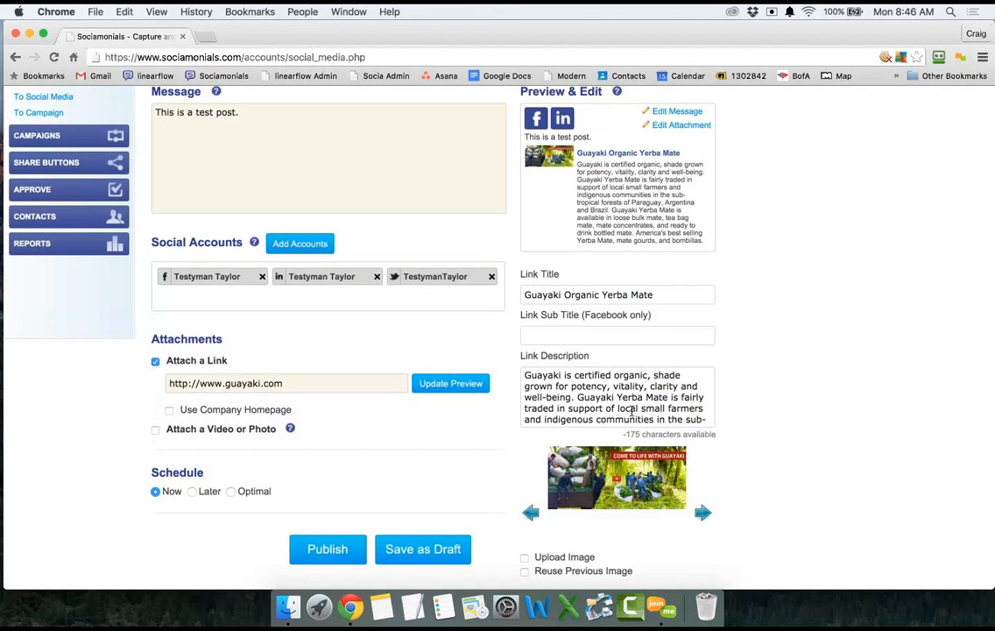
left_click(668, 294)
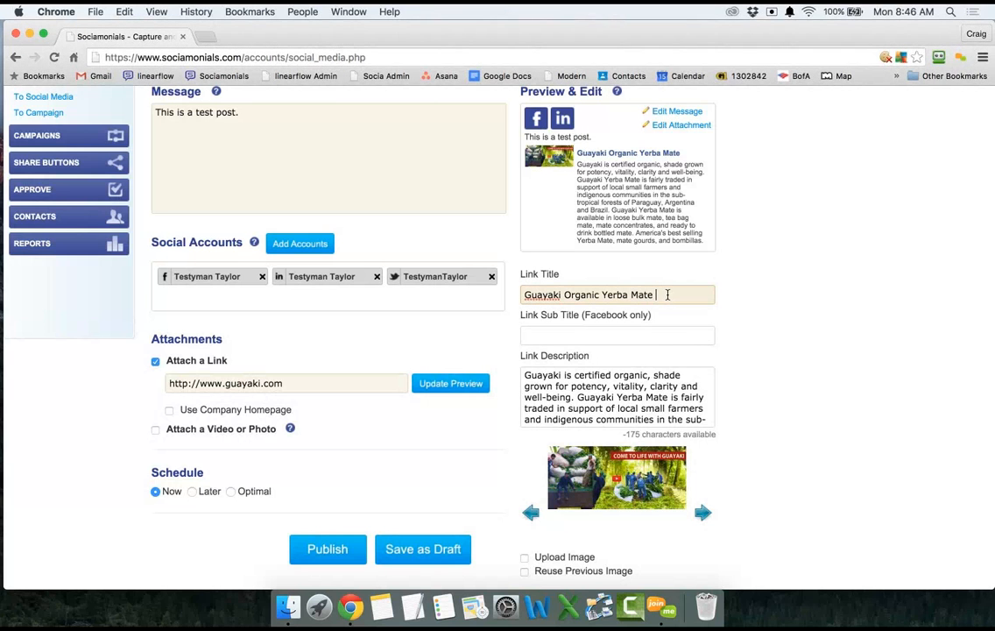
left_click(524, 295)
type("Try")
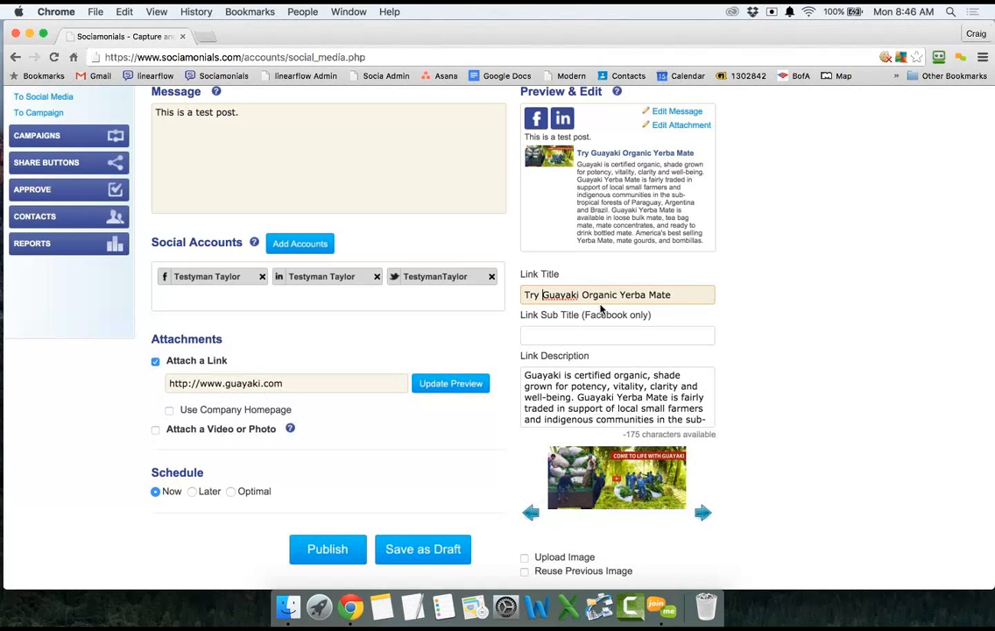
Delete the description's final sentence about America's best selling Yerba Mate.
left_click(566, 377)
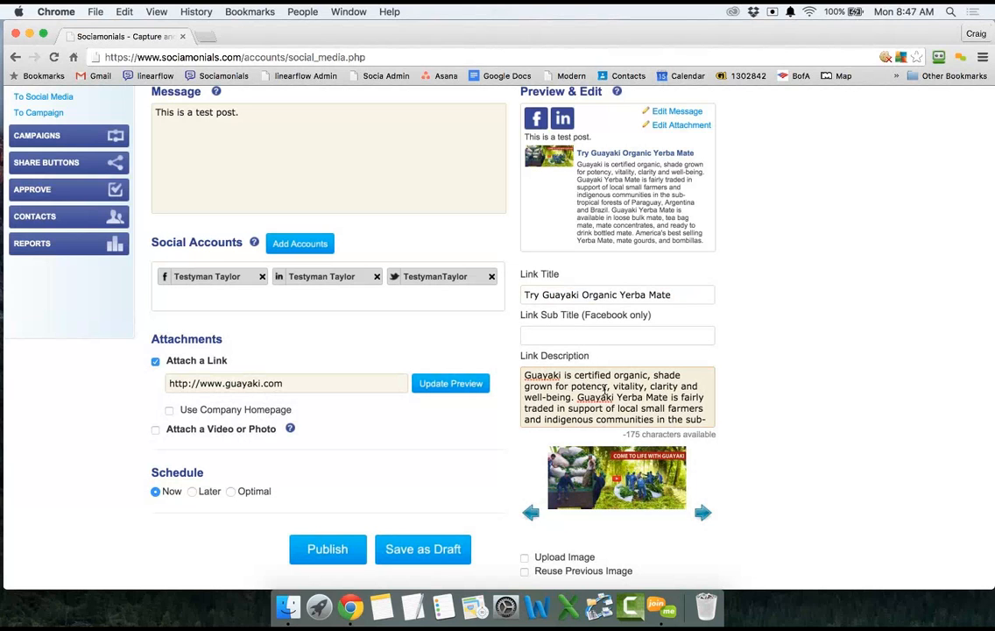
scroll(595, 403, "down", 5)
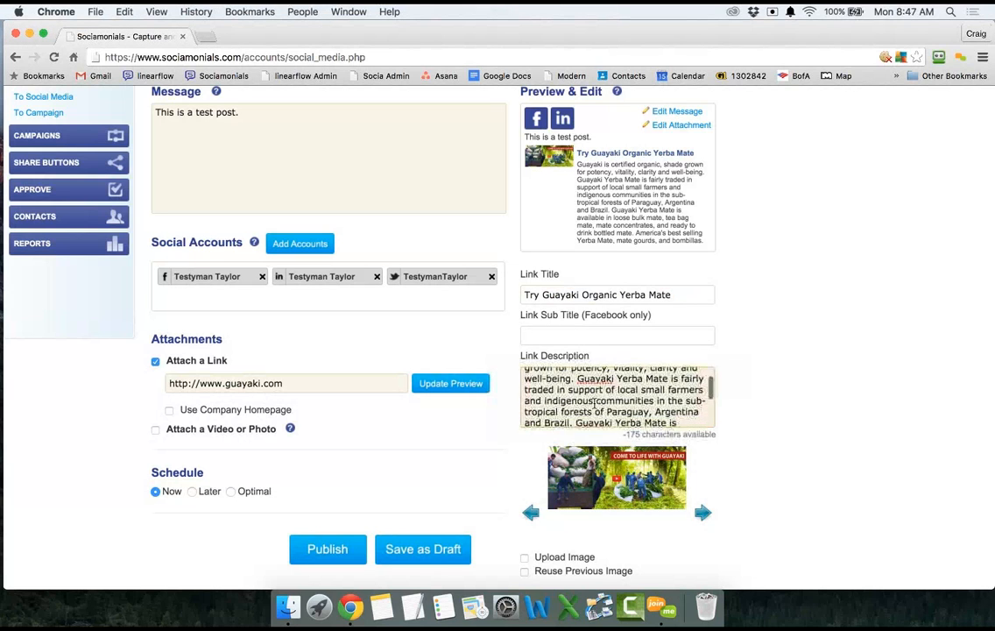
scroll(595, 403, "down", 4)
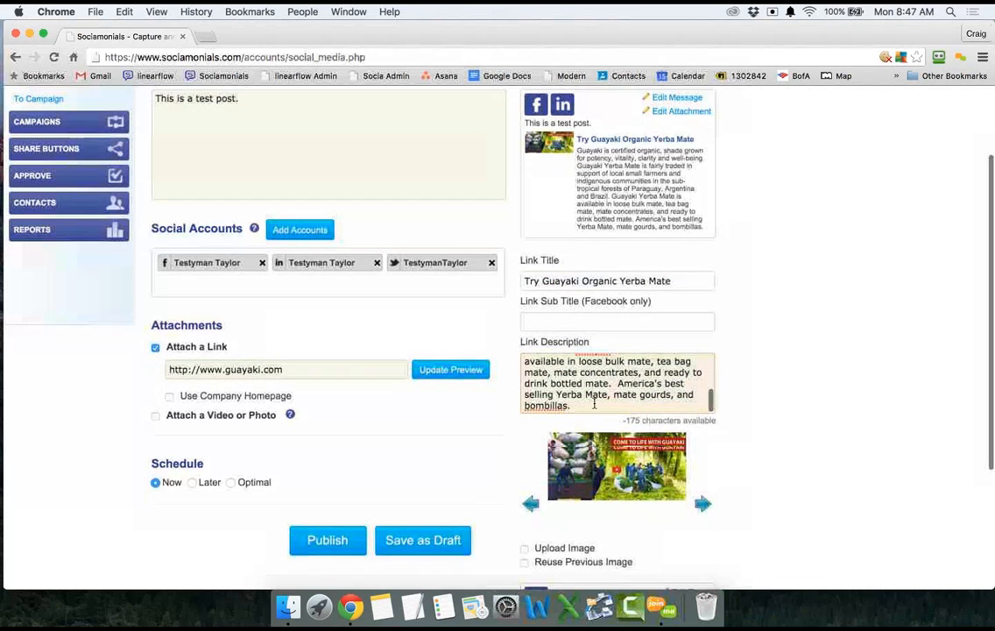
left_click_drag(618, 370, 627, 394)
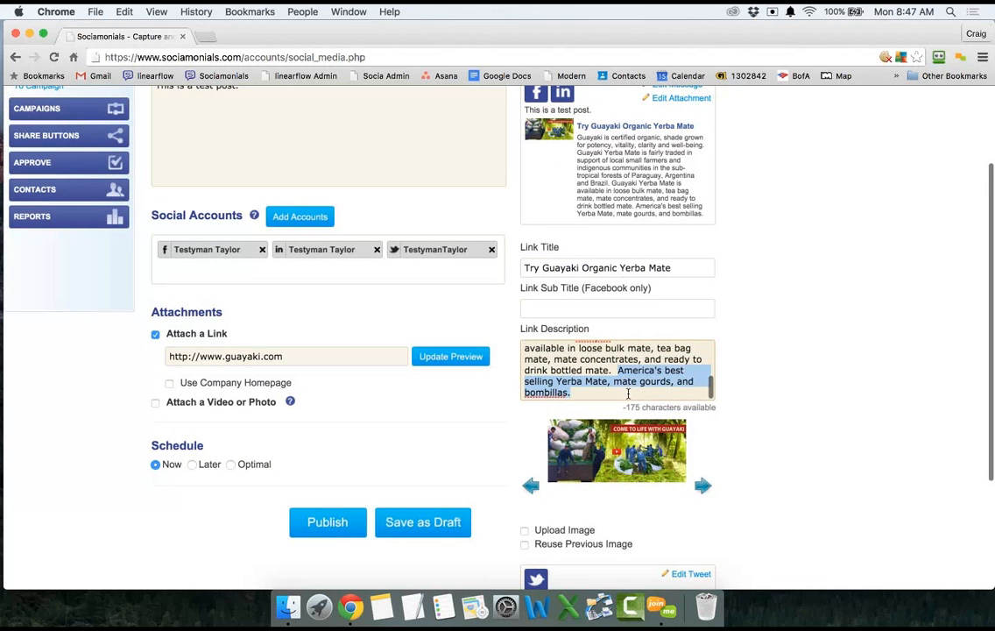
key("BackSpace")
key("BackSpace")
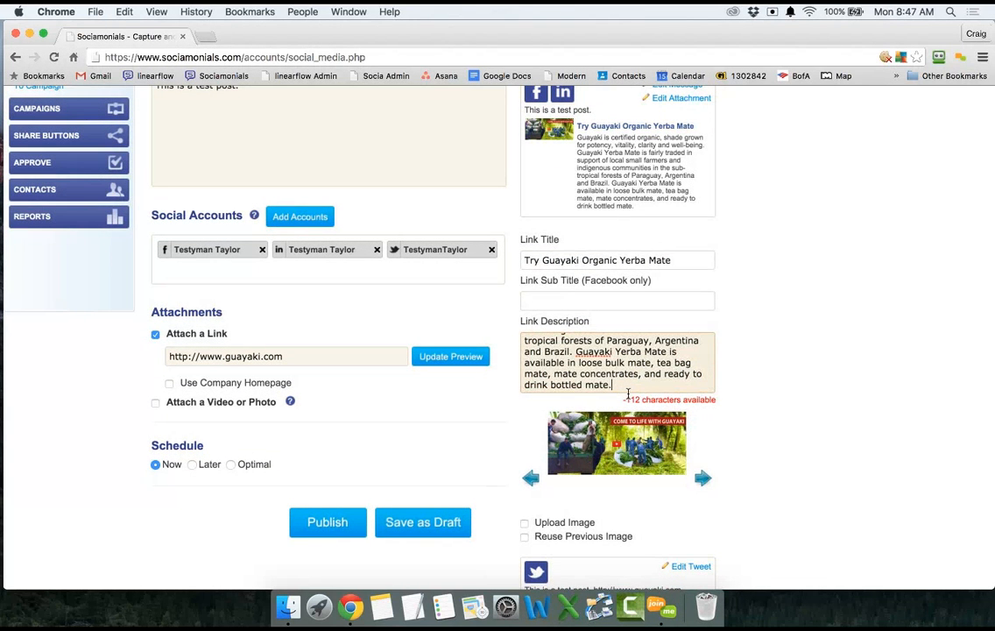
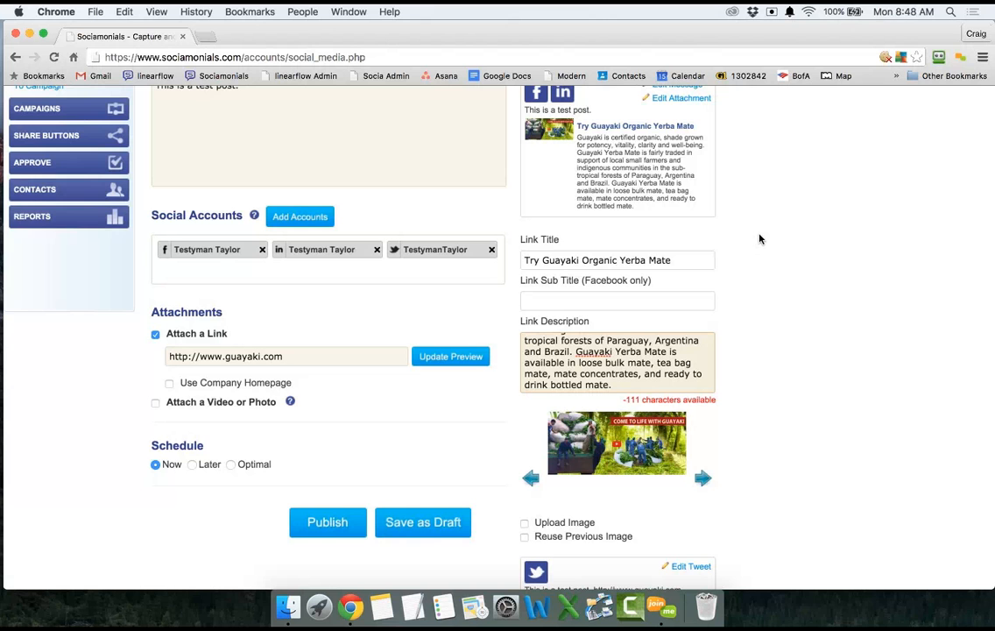
Cut the link description's last sentence and trailing space so it ends at 'and Brazil.', leaving 7 characters.
scroll(760, 238, "up", 2)
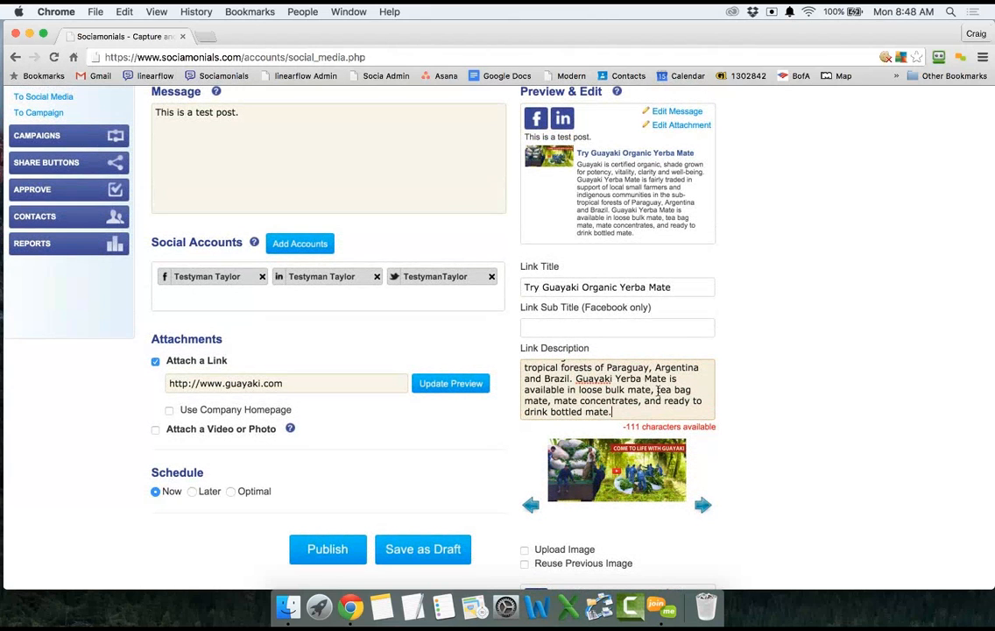
left_click(618, 413)
left_click_drag(613, 412, 577, 379)
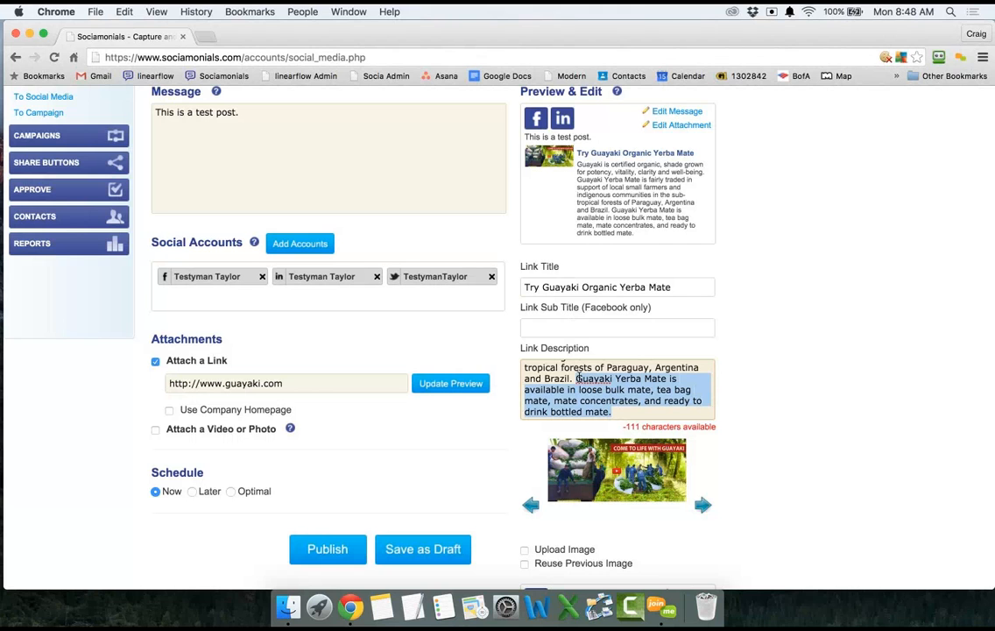
key("BackSpace")
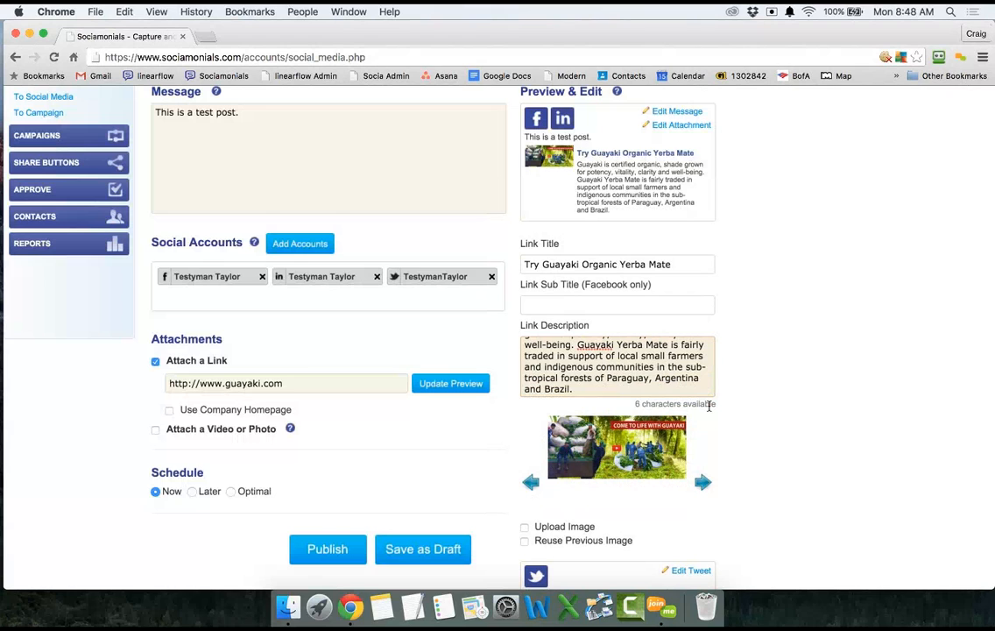
key("BackSpace")
left_click(648, 174)
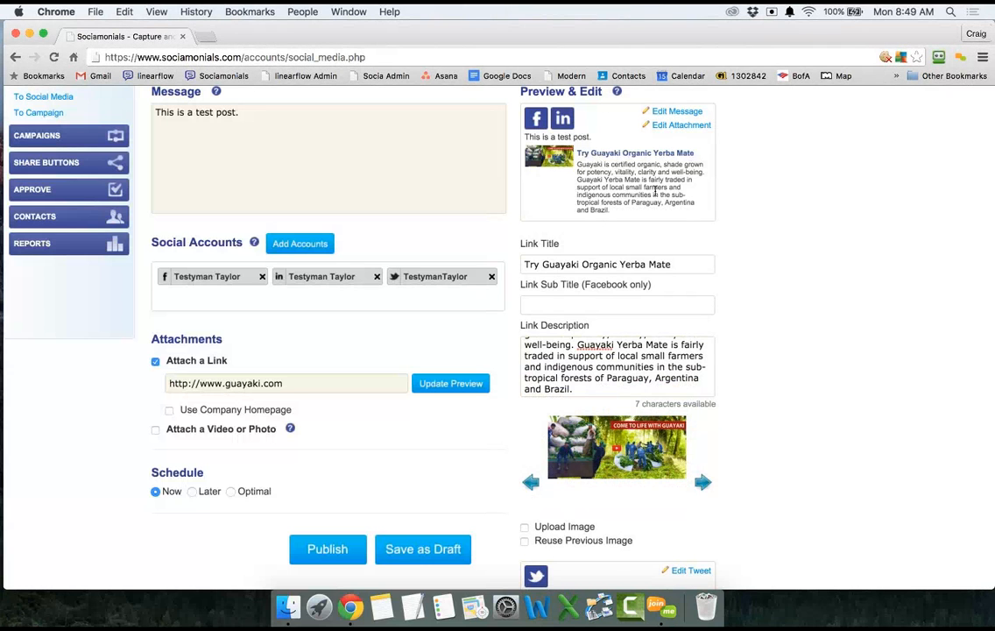
Add 'Like this post!' to the end of the Facebook post.
left_click(679, 115)
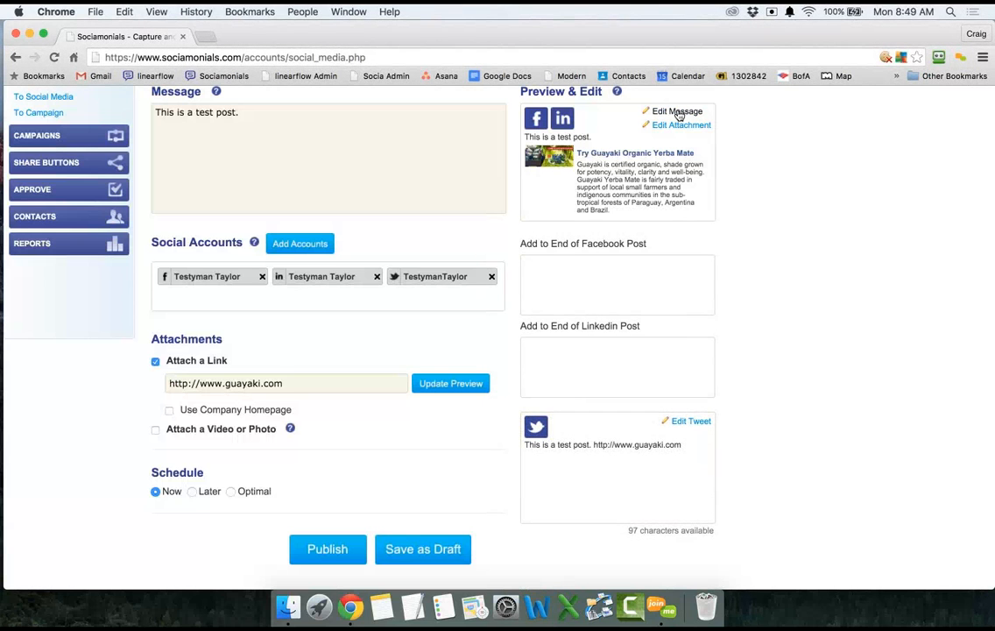
left_click(603, 287)
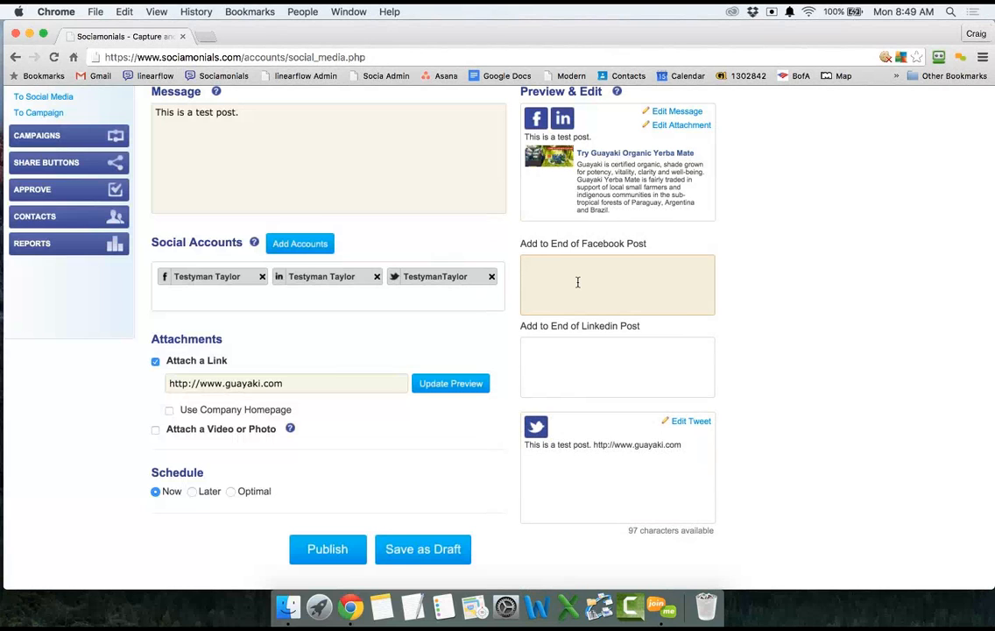
type("Like this!")
key("Left")
type("post")
Add 'Share with colleagues!' to the end of the LinkedIn post.
left_click(590, 361)
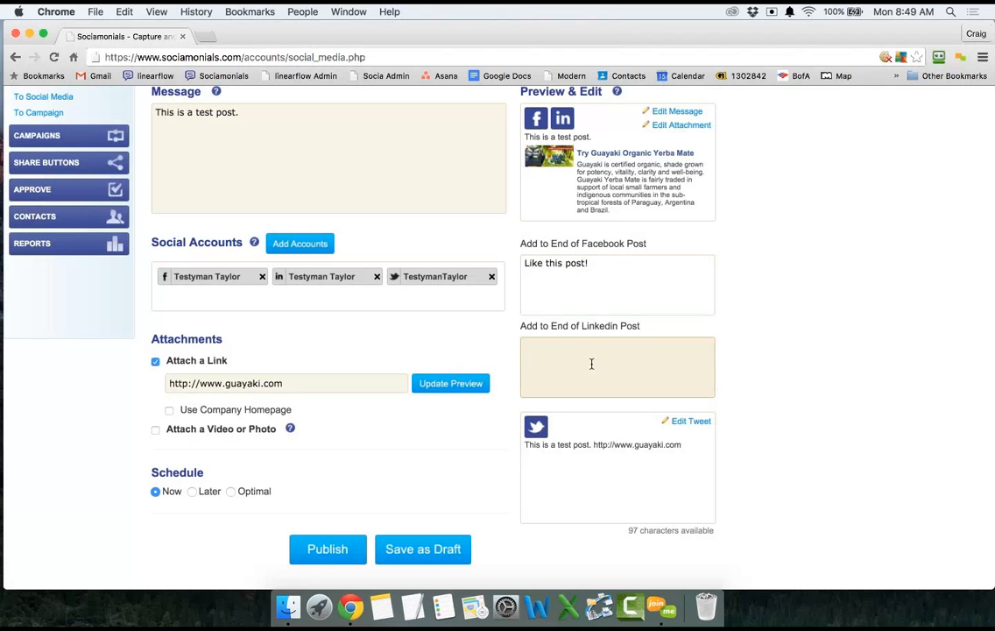
type("Share with colleagues!")
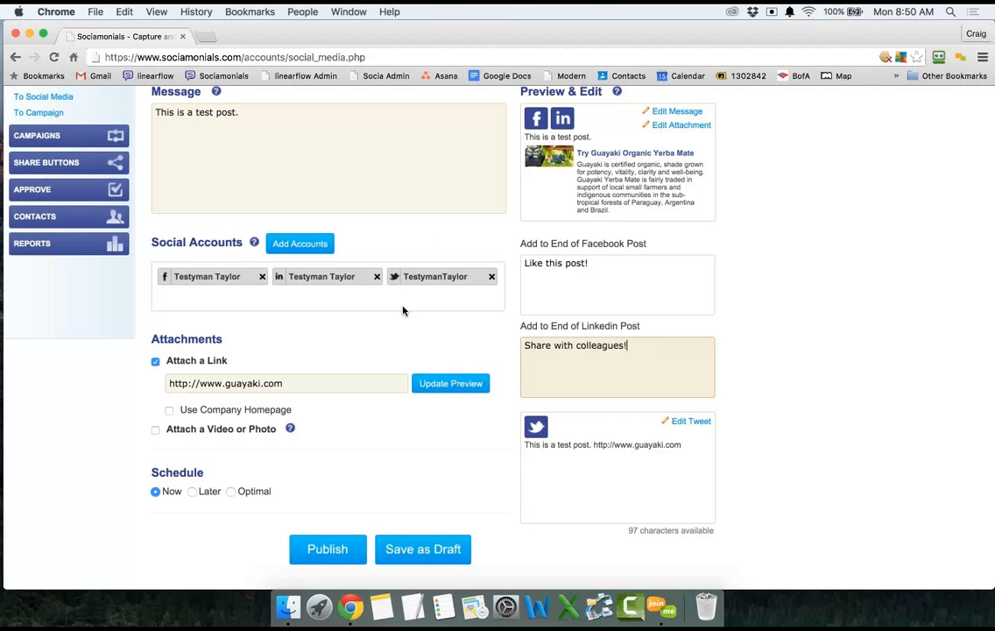
left_click(681, 114)
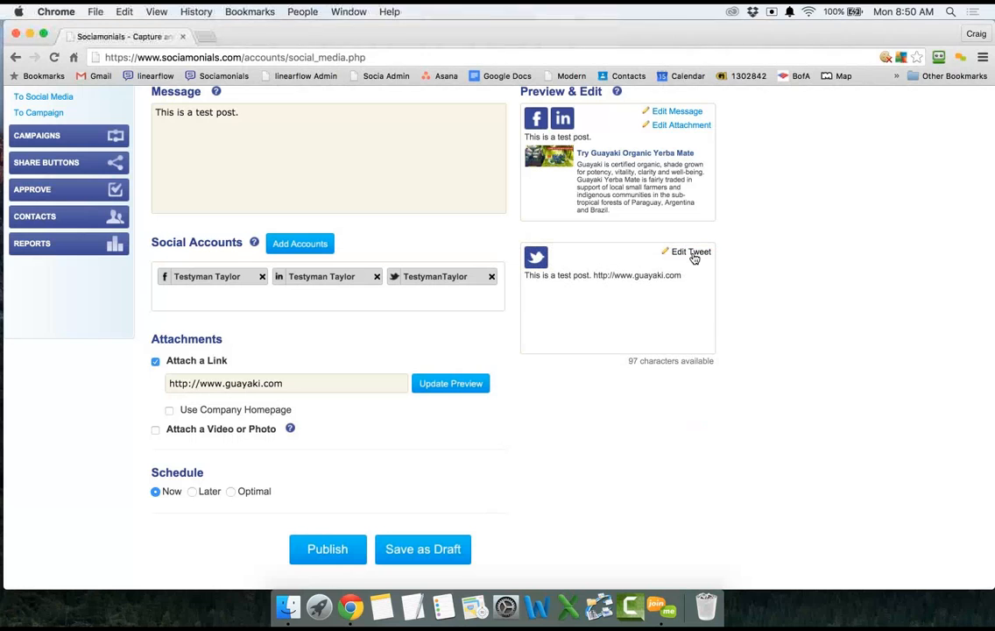
Make 'post' a hashtag, drop its period, and add '#tea' in the tweet, leaving 92 characters.
left_click(693, 253)
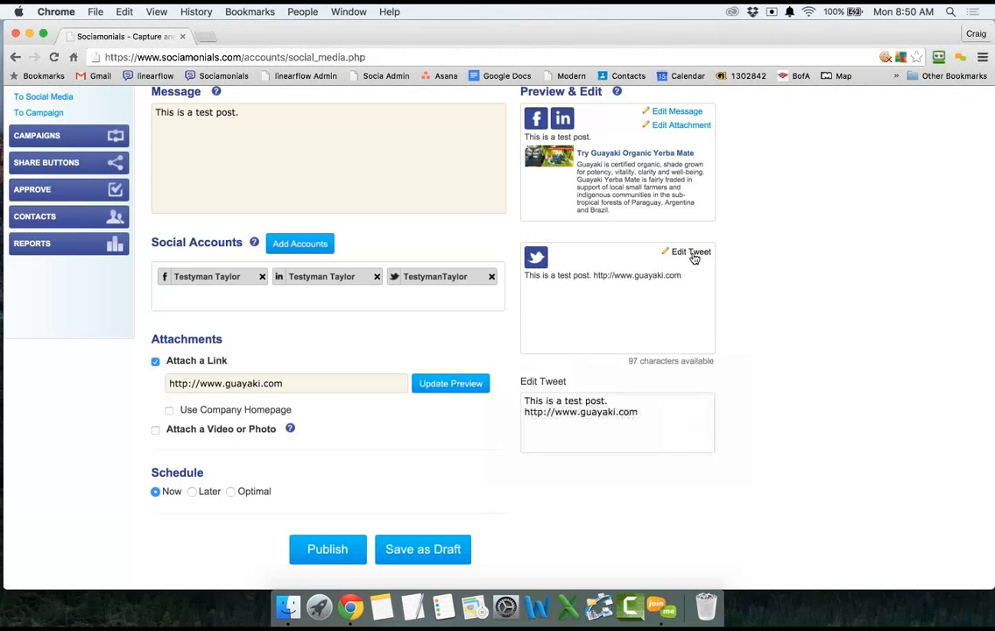
left_click(627, 397)
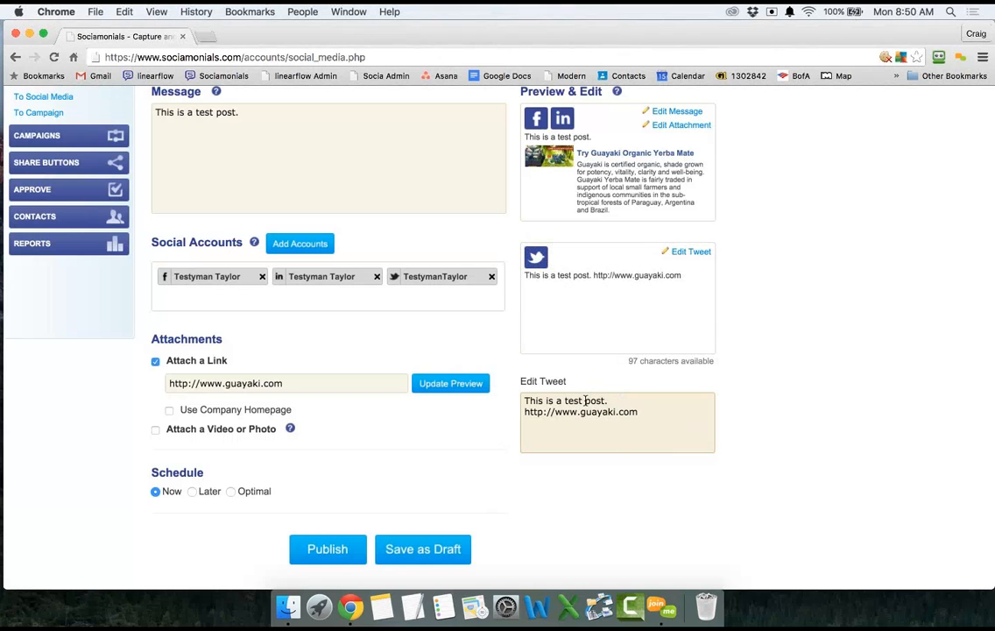
left_click(586, 401)
type("#")
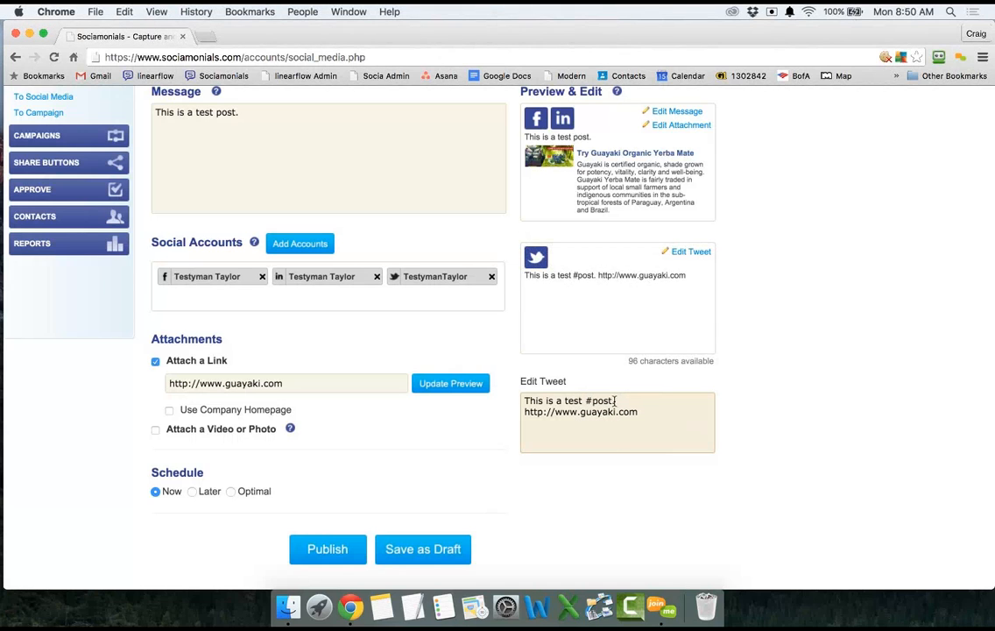
left_click(618, 401)
key("BackSpace")
type("#tea")
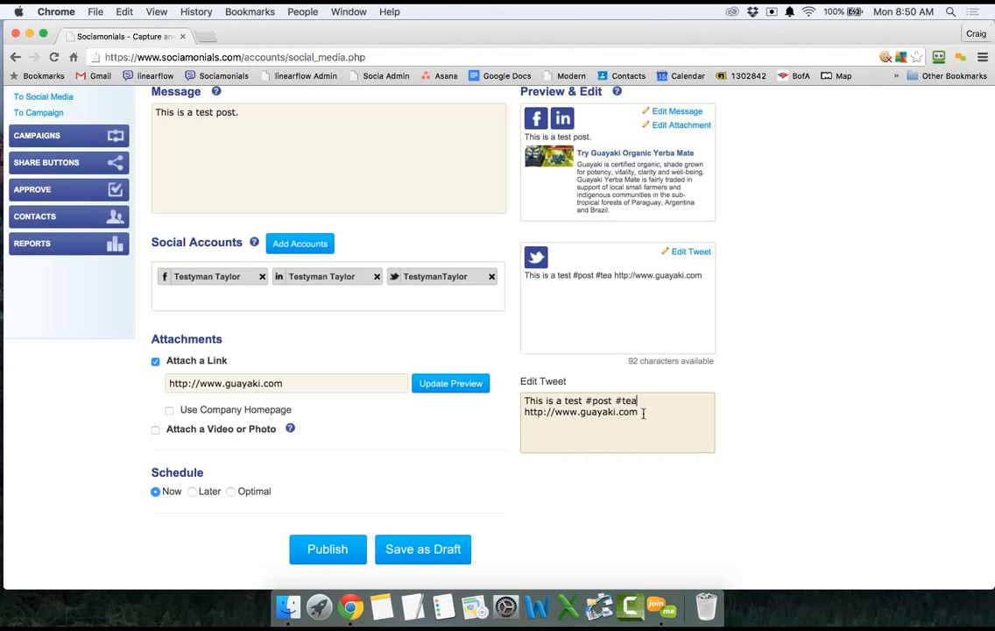
left_click(642, 413)
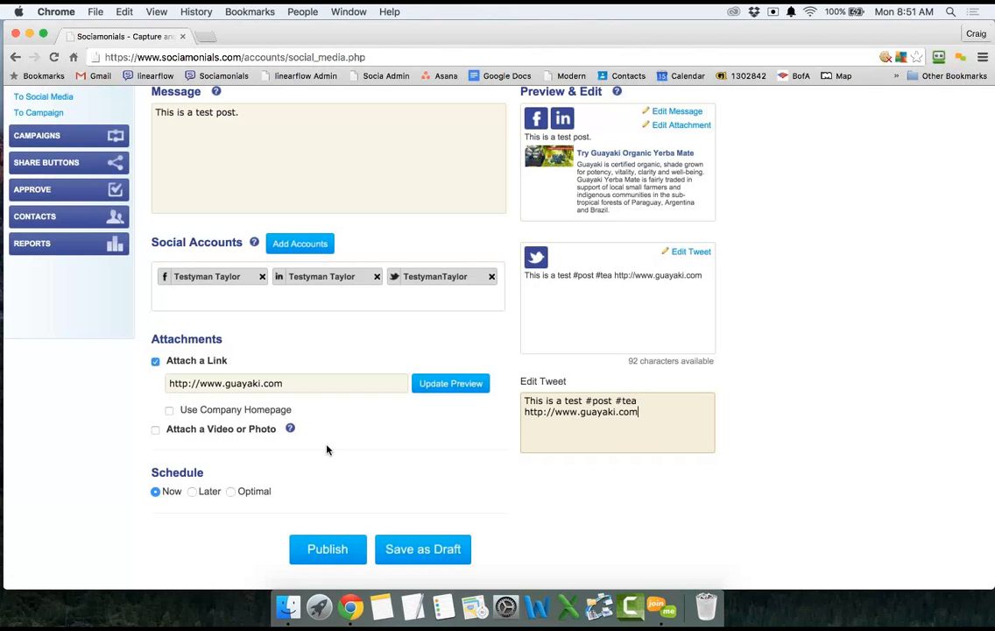
Schedule the post for Later, with publish date and time 11/26/2015 08:44 AM.
scroll(325, 450, "down", 2)
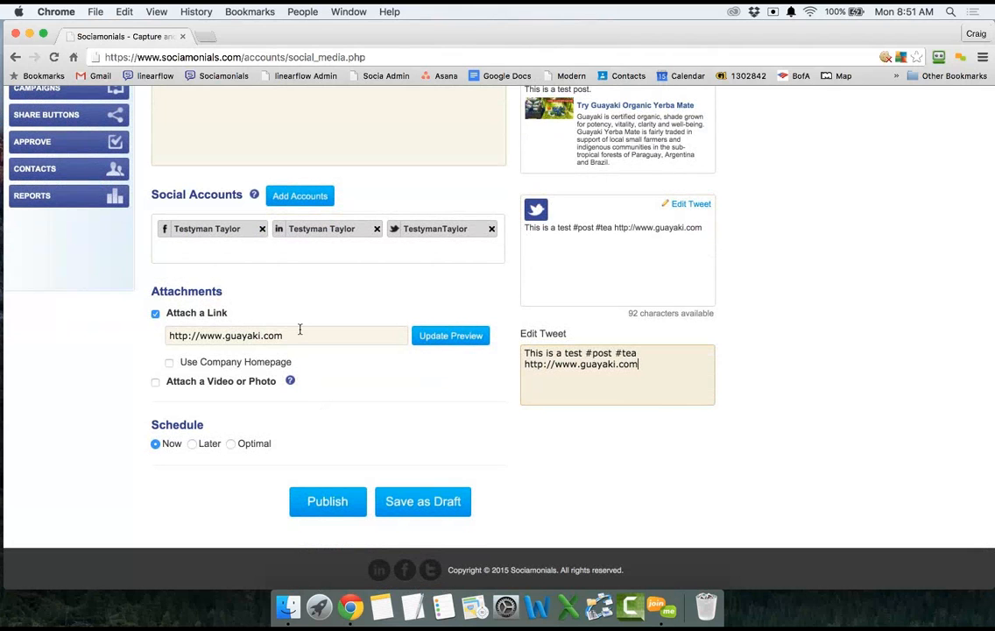
left_click(193, 445)
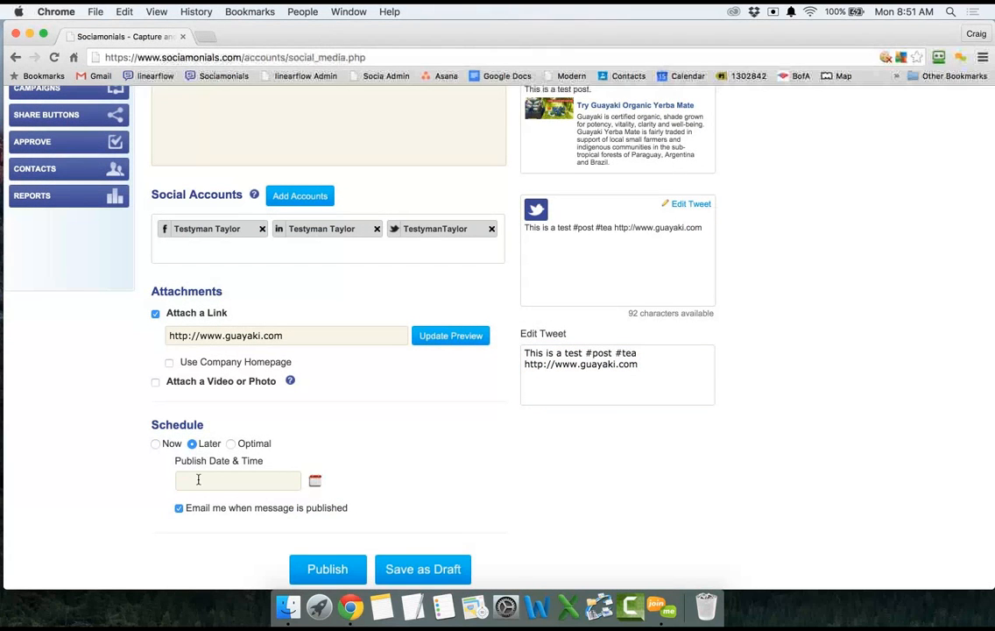
left_click(315, 484)
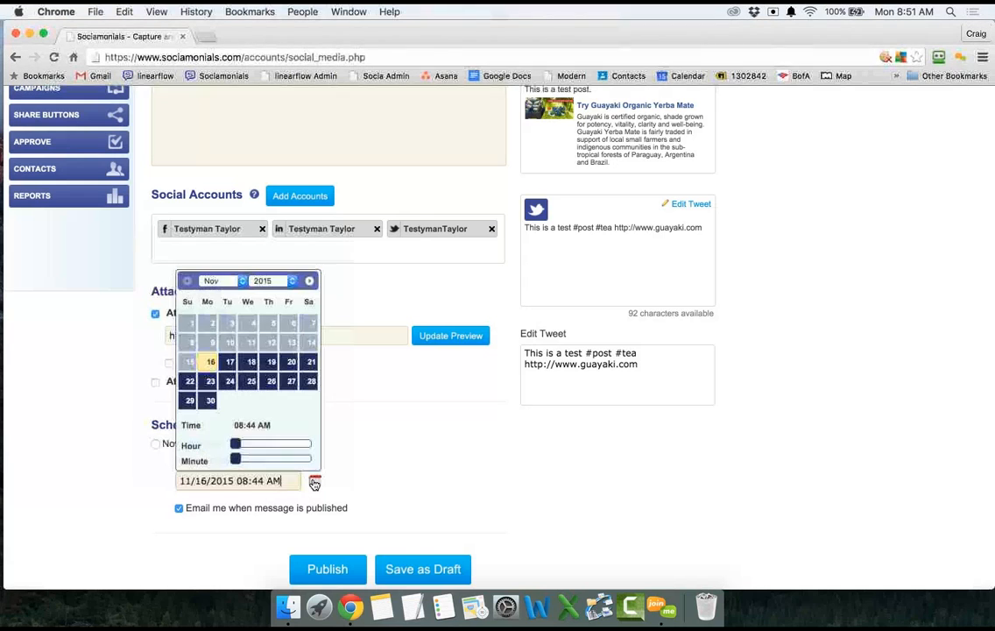
left_click(271, 383)
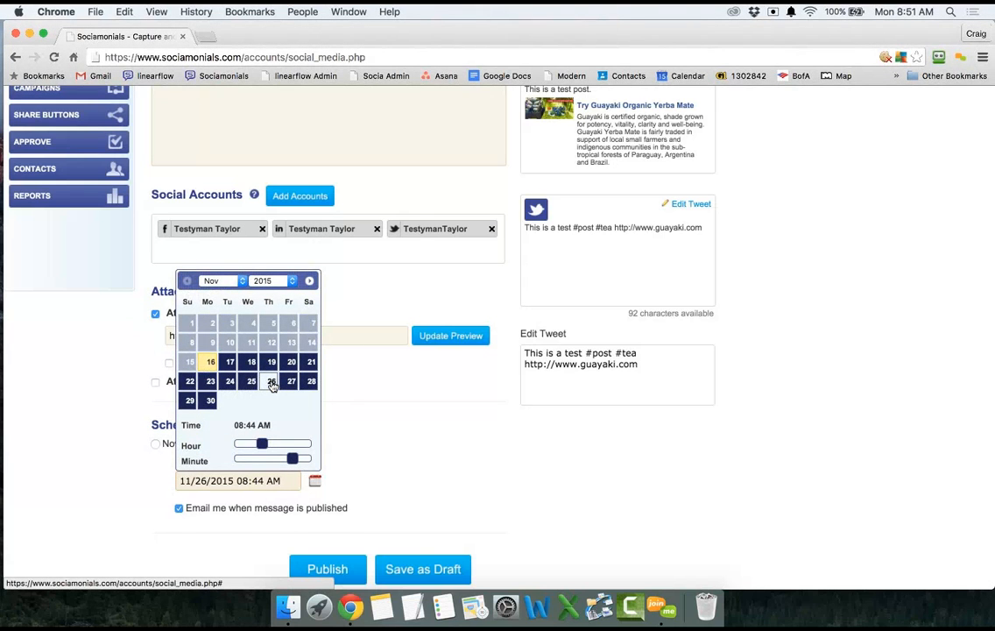
left_click(350, 390)
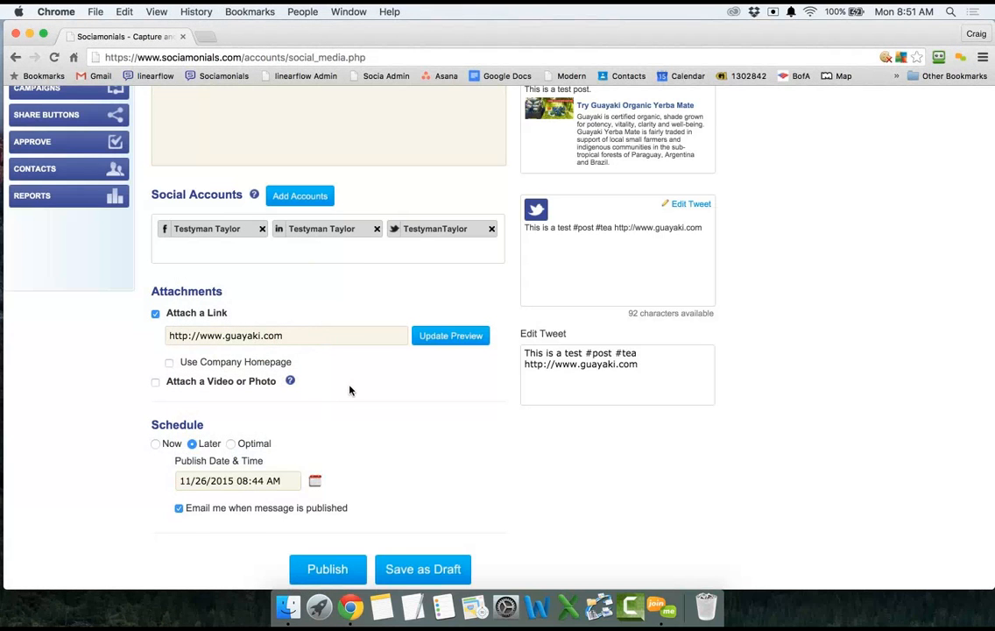
Switch to Optimal scheduling and pick tomorrow's suggested 11/17/2015 1:00 PM slot.
left_click(232, 444)
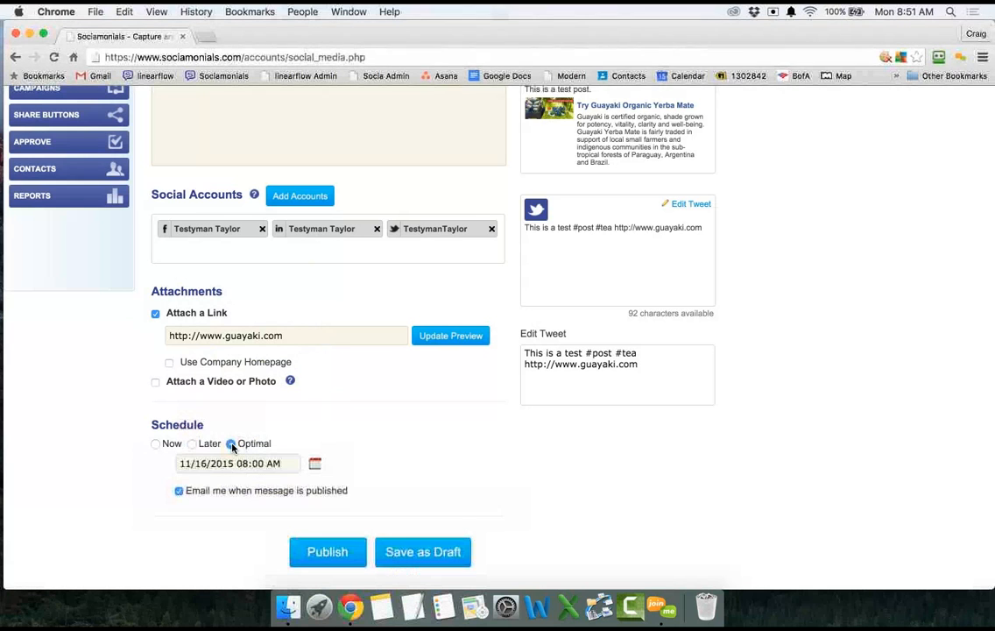
left_click(316, 464)
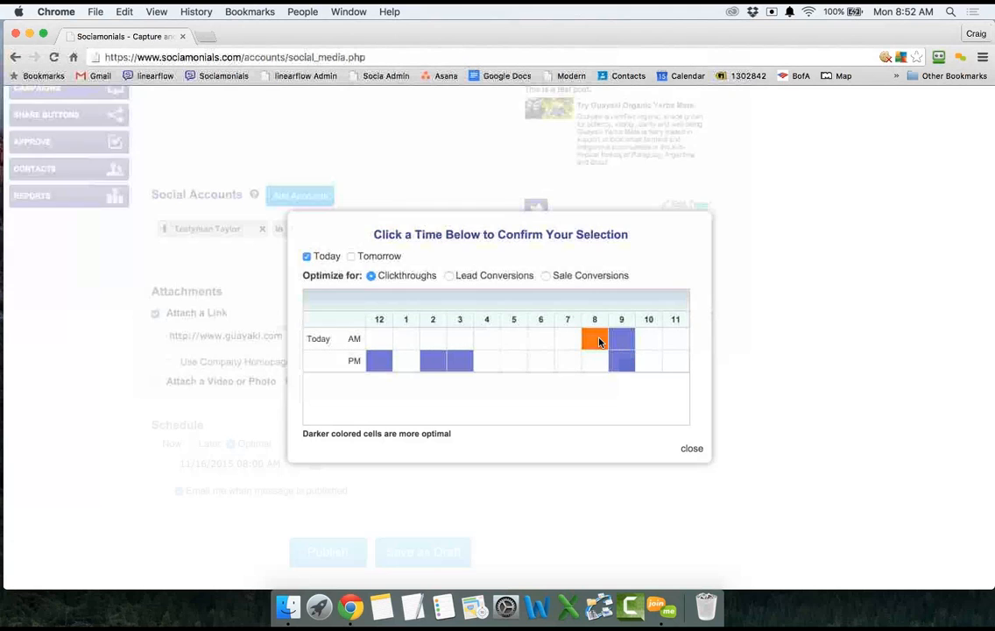
left_click(599, 341)
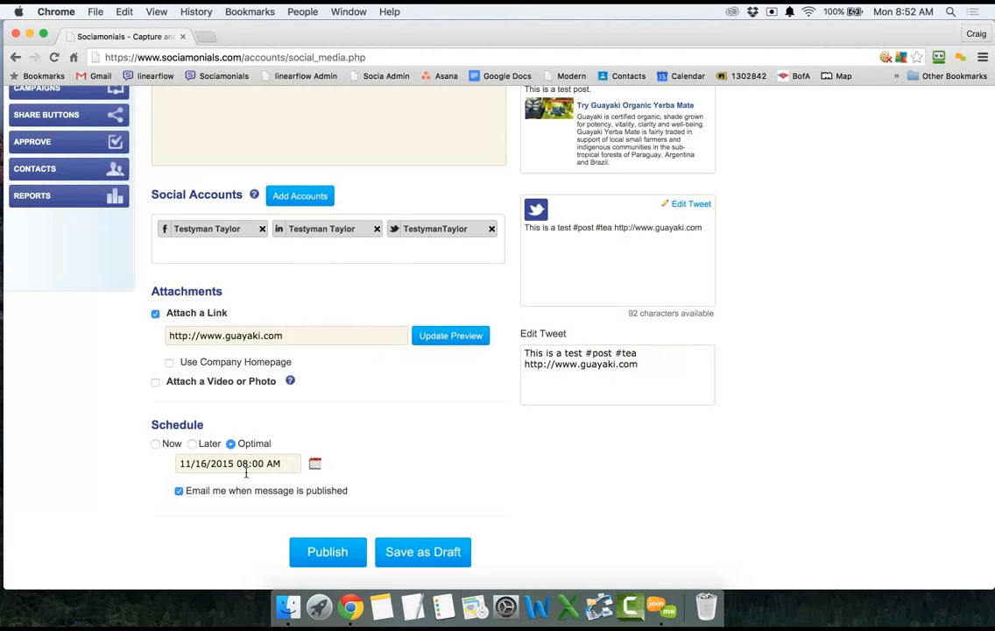
left_click(313, 464)
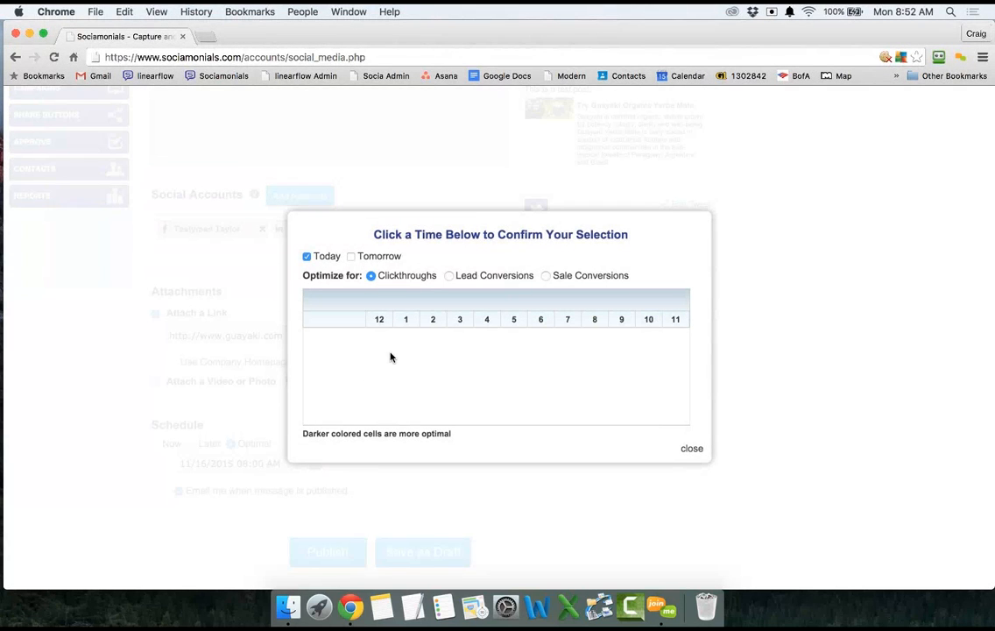
left_click(351, 257)
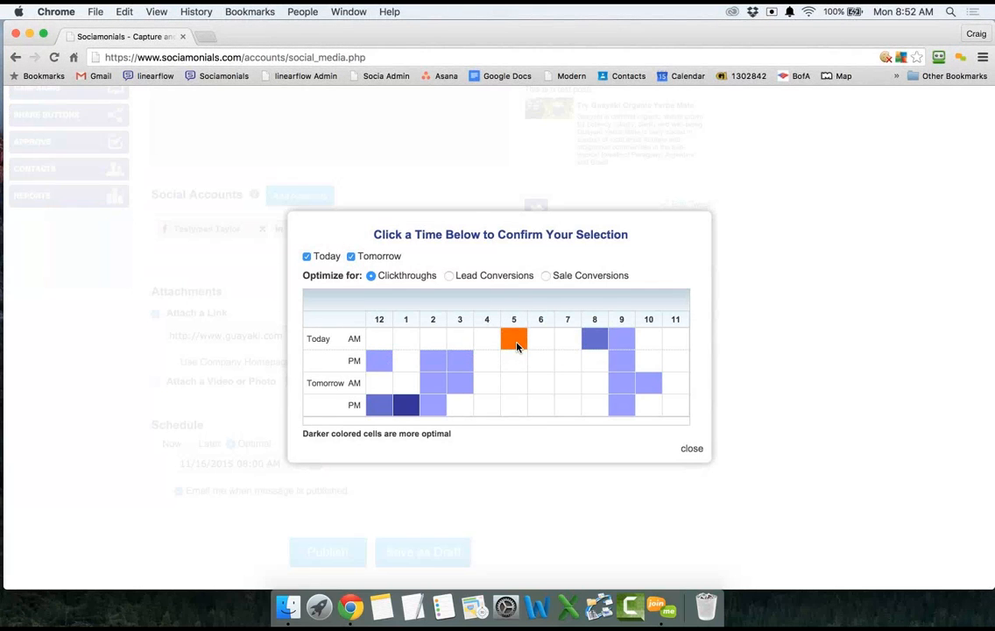
left_click(407, 405)
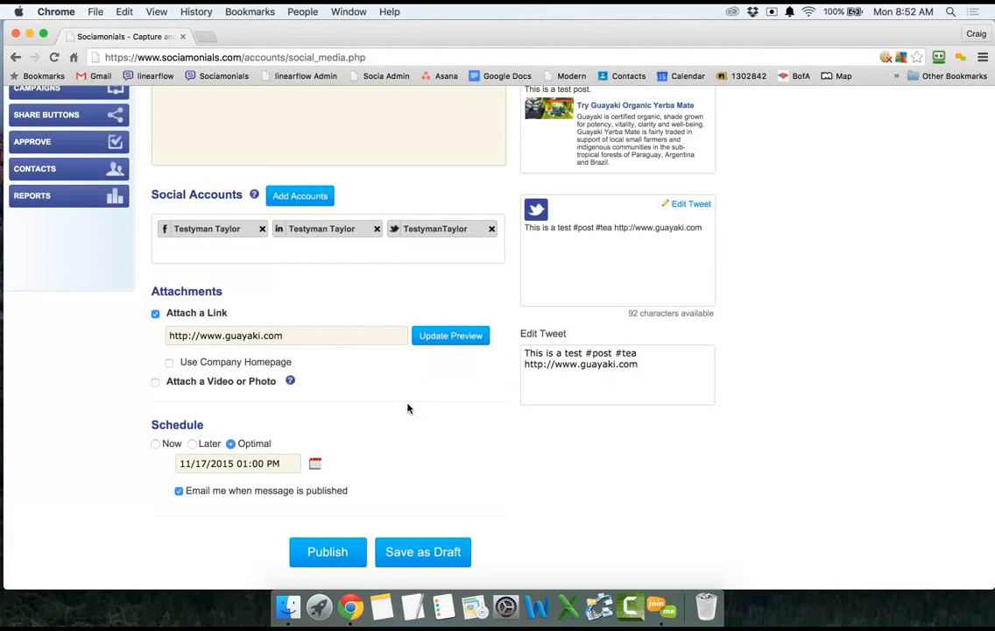
scroll(408, 408, "down", 1)
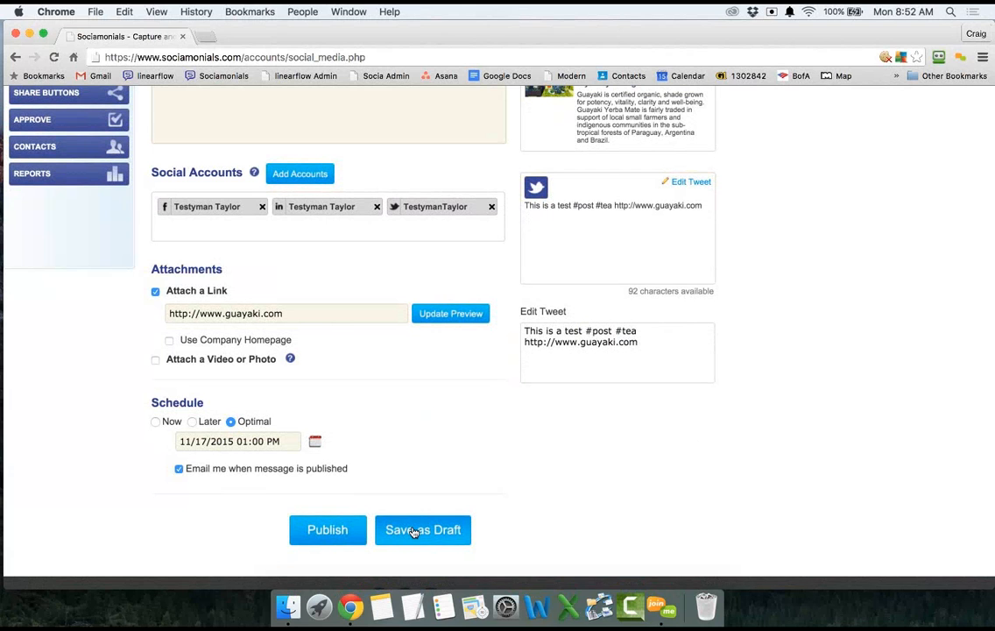
Publish the scheduled test message, then start a fresh empty publishing form.
left_click(349, 528)
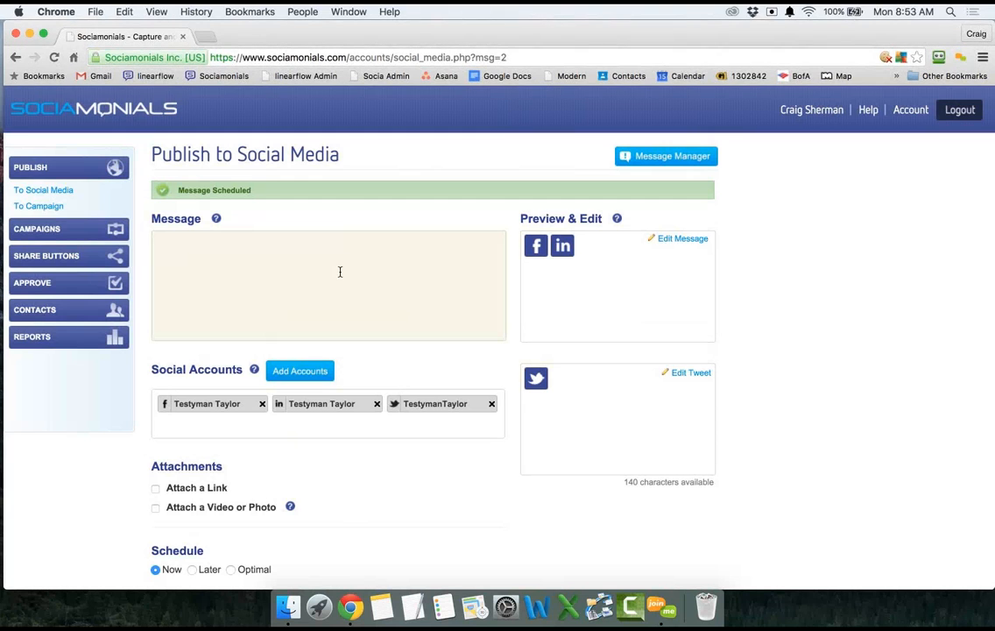
left_click(45, 168)
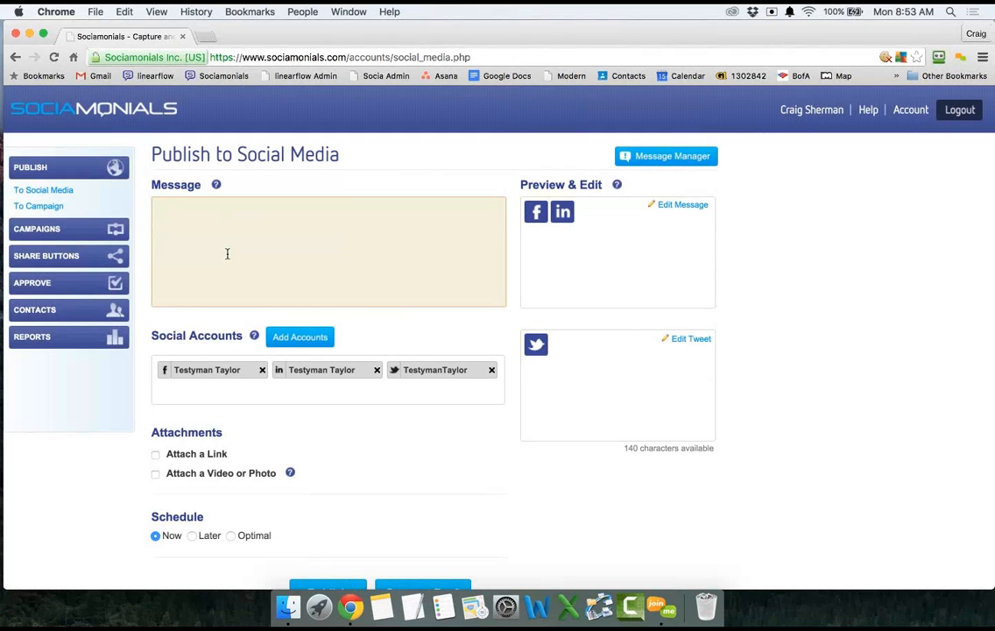
type("This is a photo ")
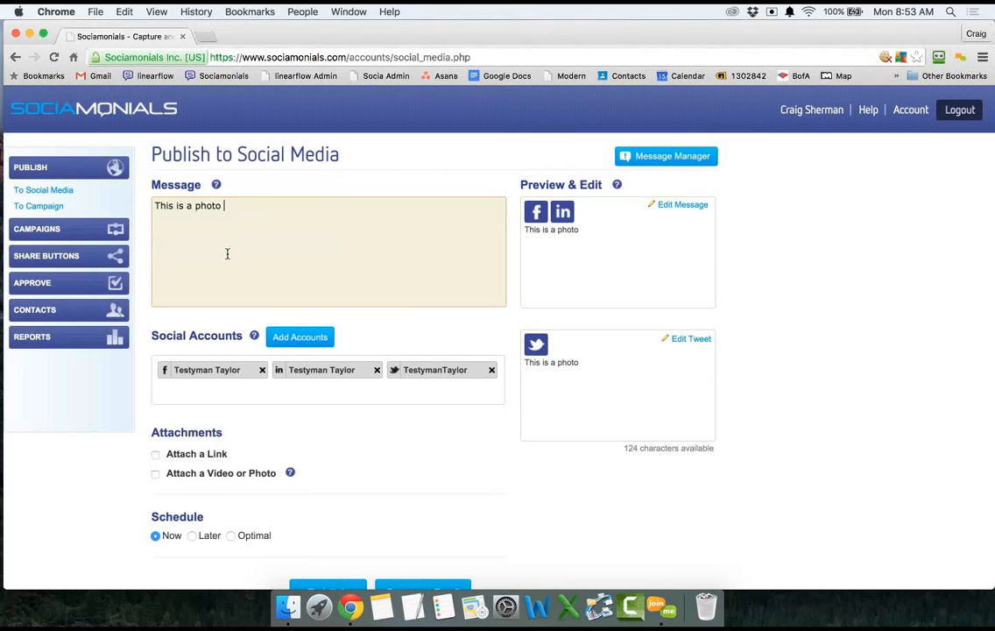
type("post. http:/")
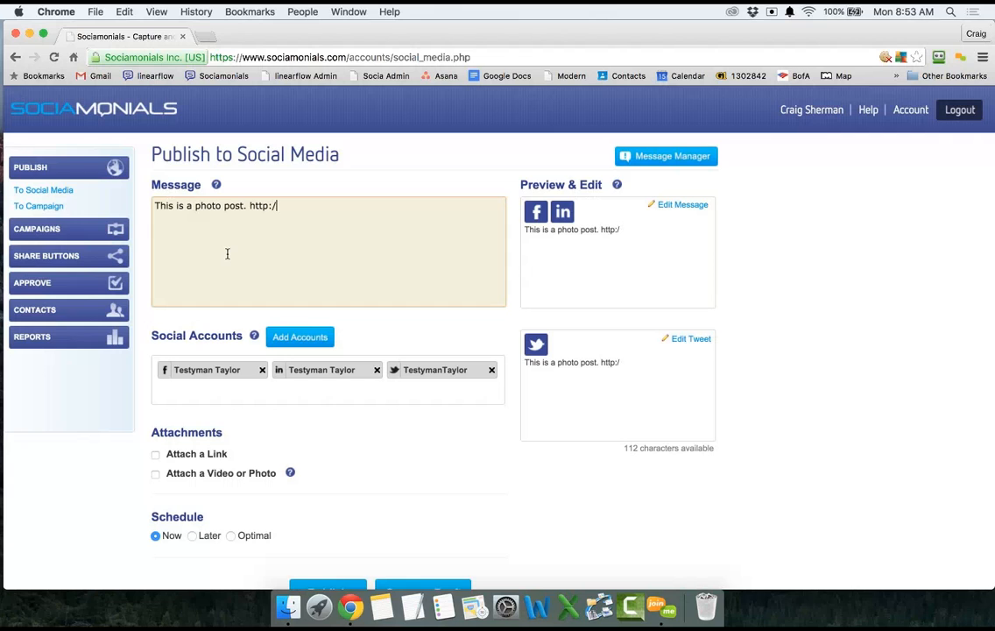
type("/www.guayaki.com")
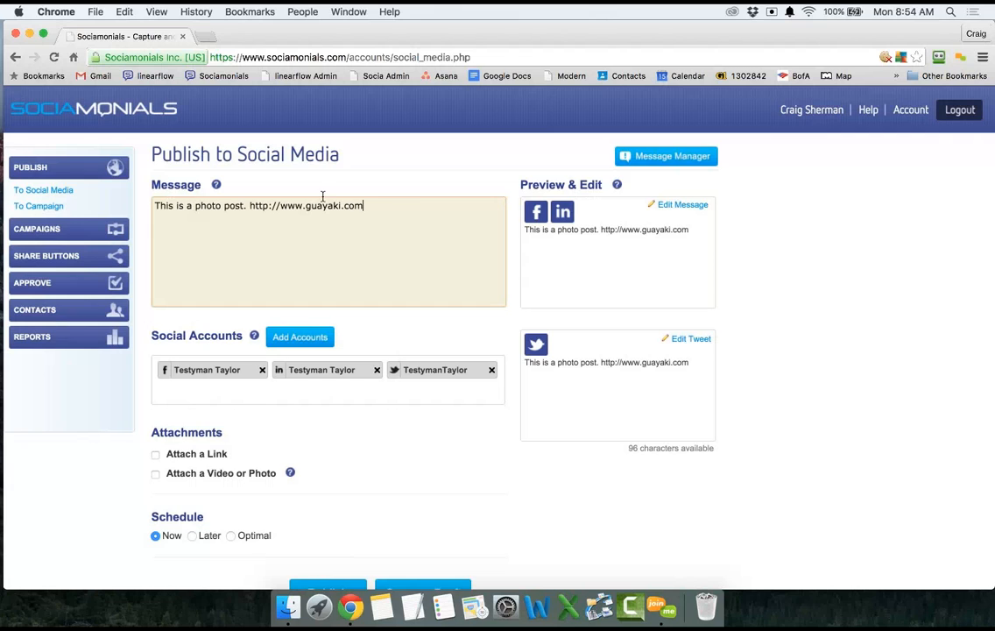
left_click(381, 207)
type("and our ne")
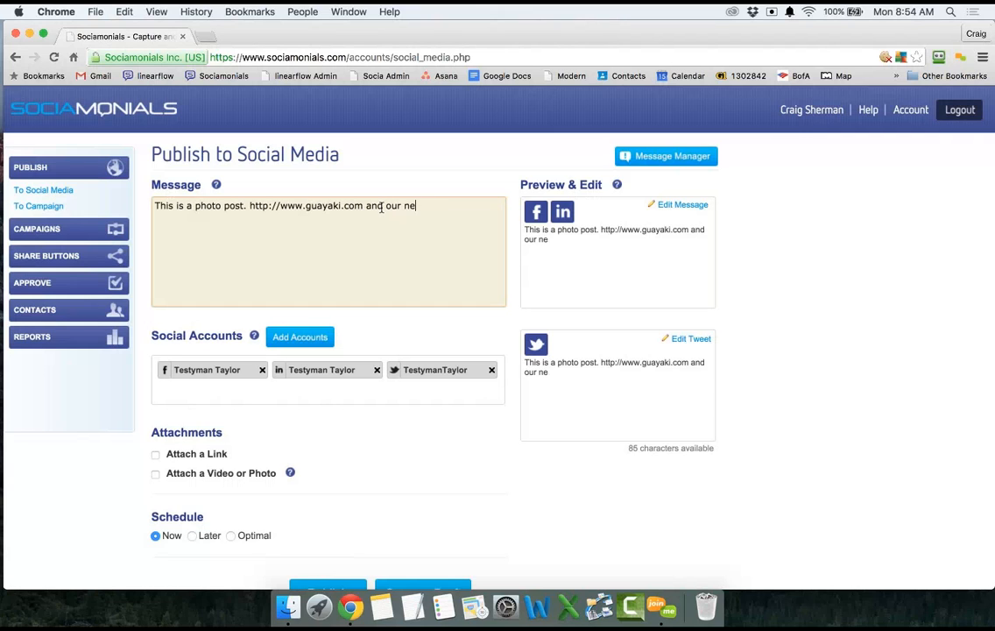
type("w bottled dr")
type("ink")
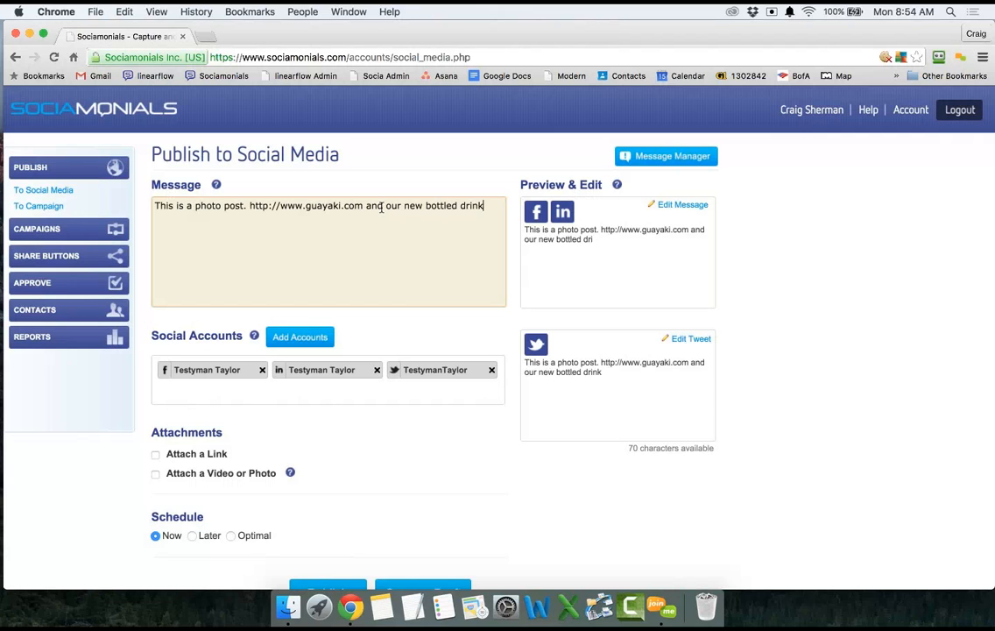
type(" http://")
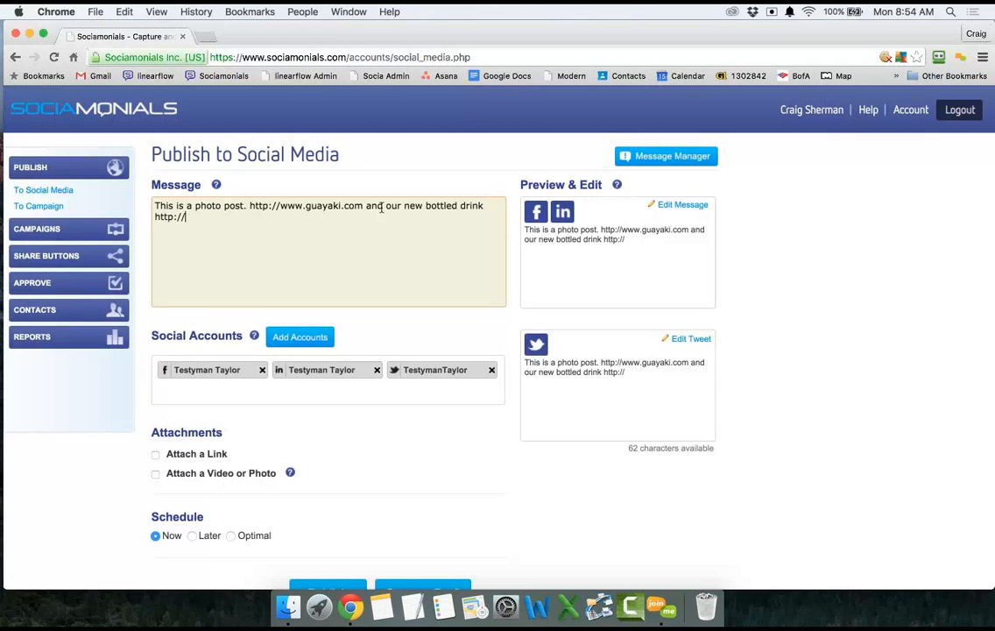
type("www.guayak")
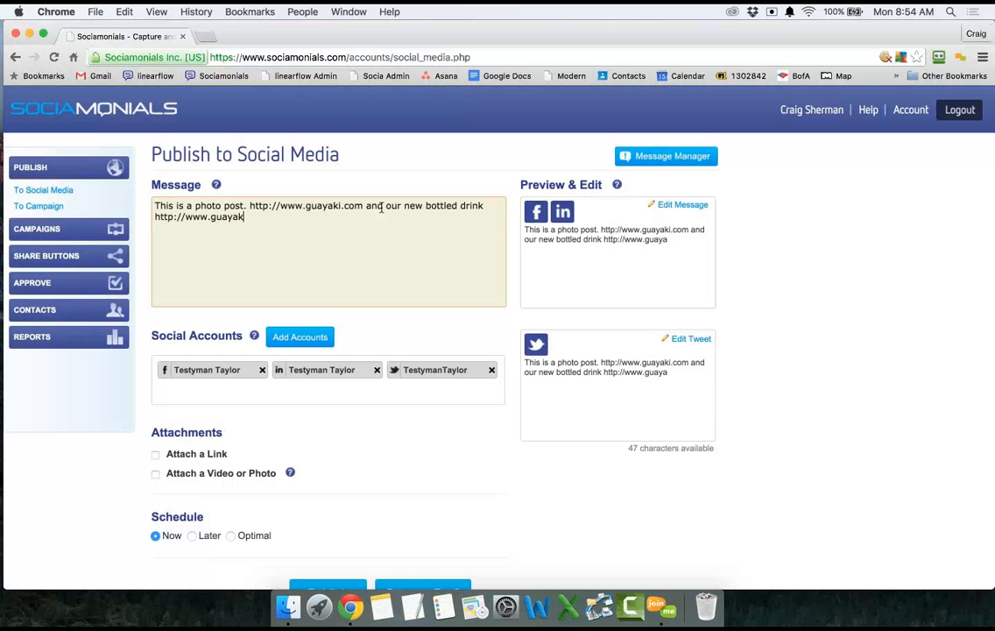
type("i.com/be")
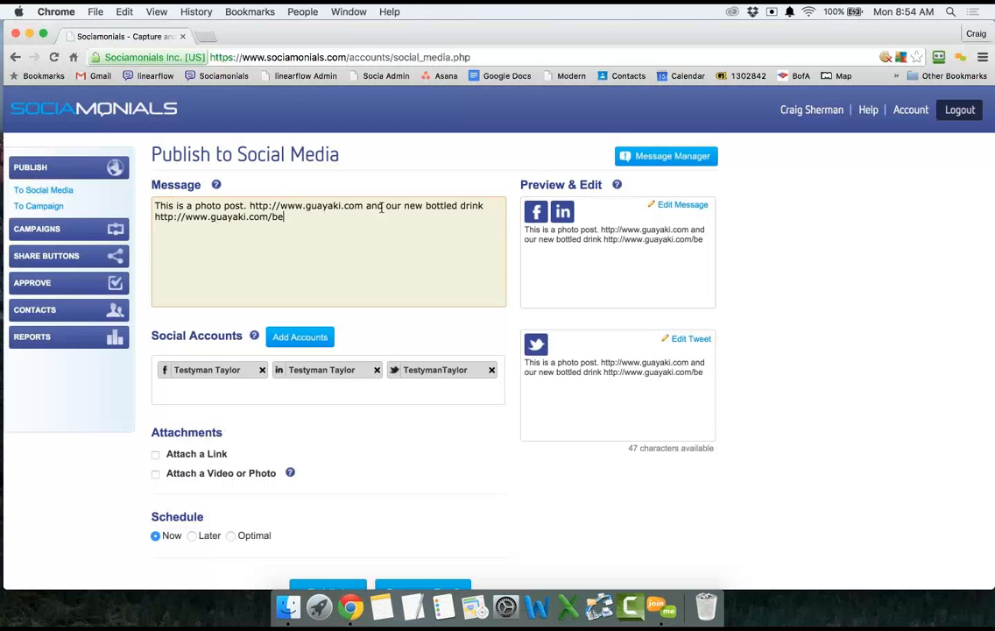
type("verage")
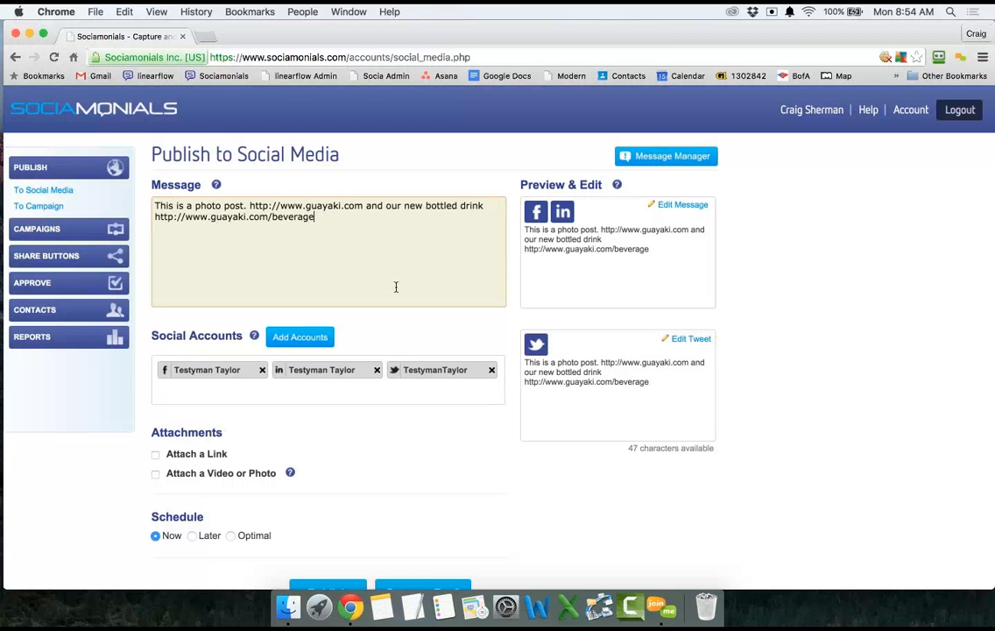
scroll(396, 286, "down", 3)
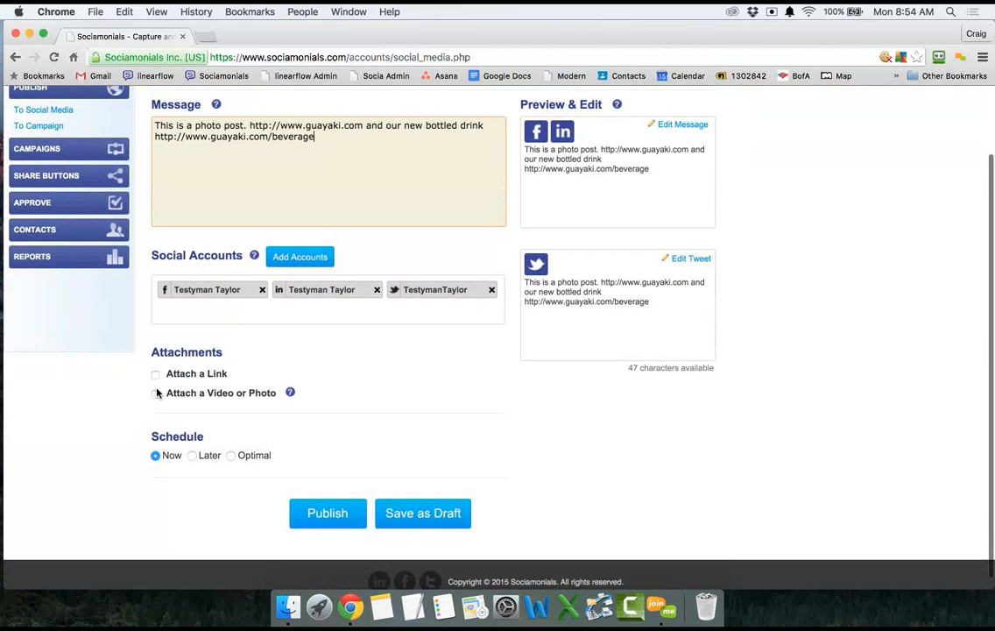
Enable Attach a Video or Photo and choose Upload a Photo rather than Upload a Video.
left_click(156, 393)
scroll(157, 399, "down", 1)
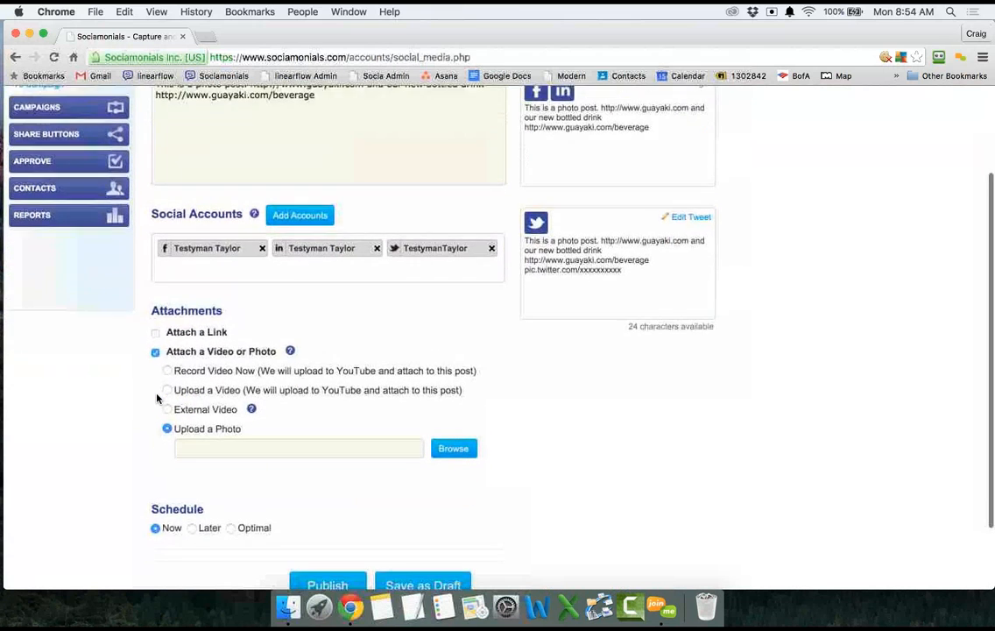
scroll(157, 398, "down", 1)
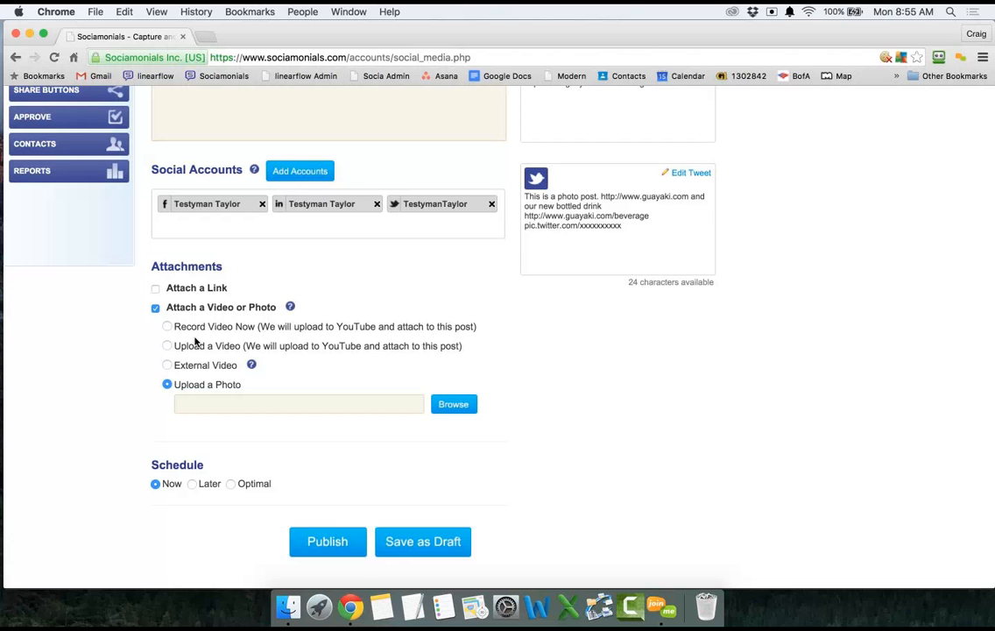
left_click(166, 345)
scroll(169, 350, "down", 1)
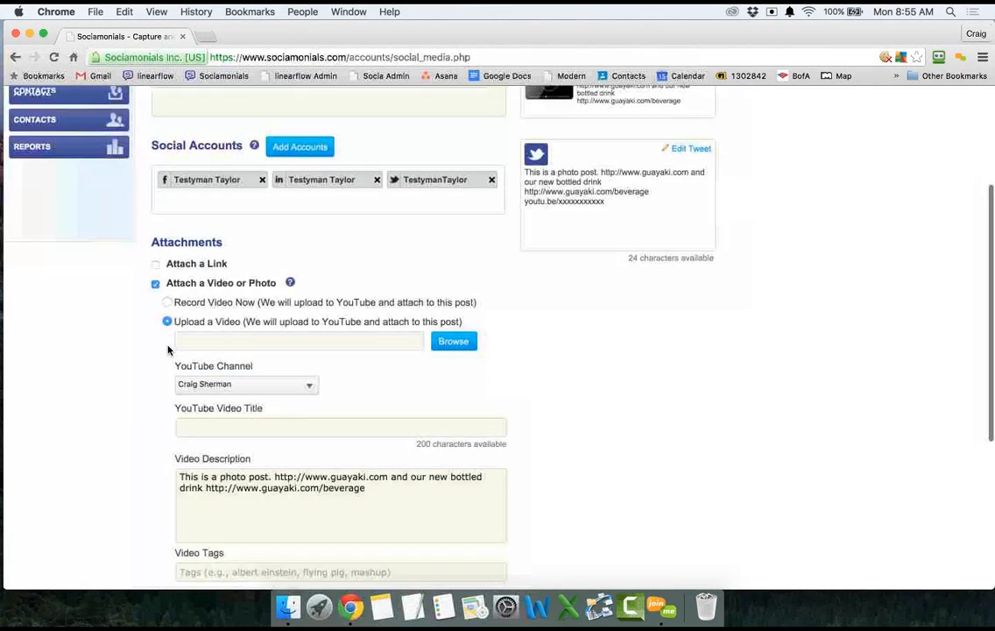
scroll(169, 350, "down", 3)
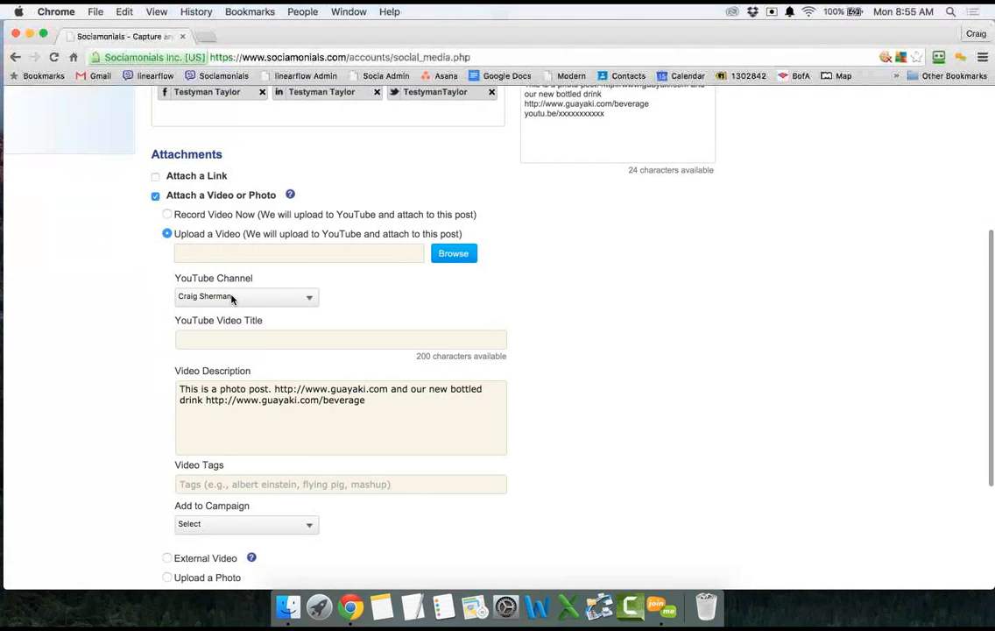
scroll(232, 299, "down", 3)
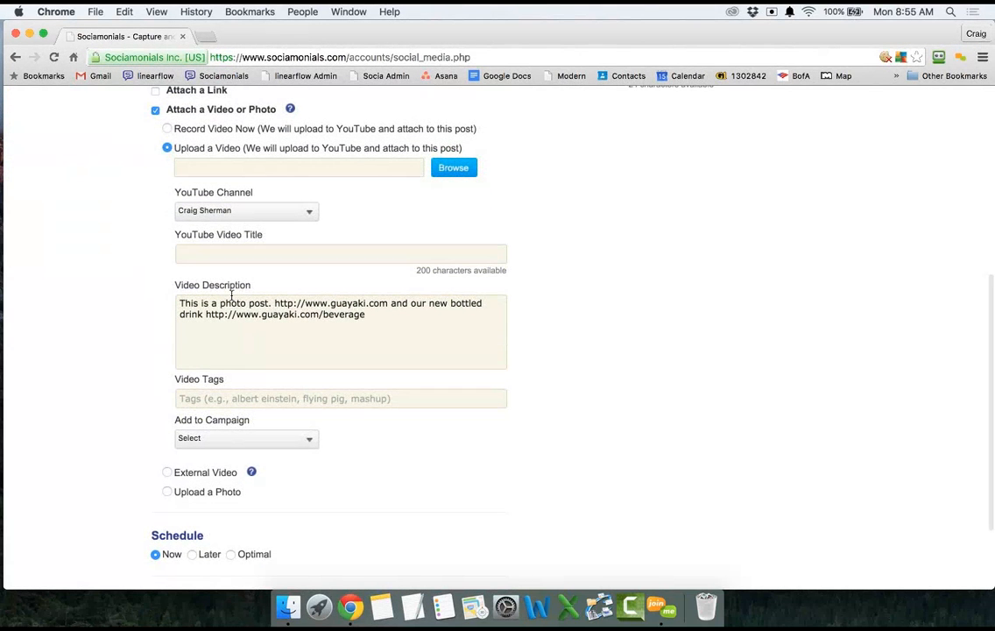
scroll(233, 297, "down", 1)
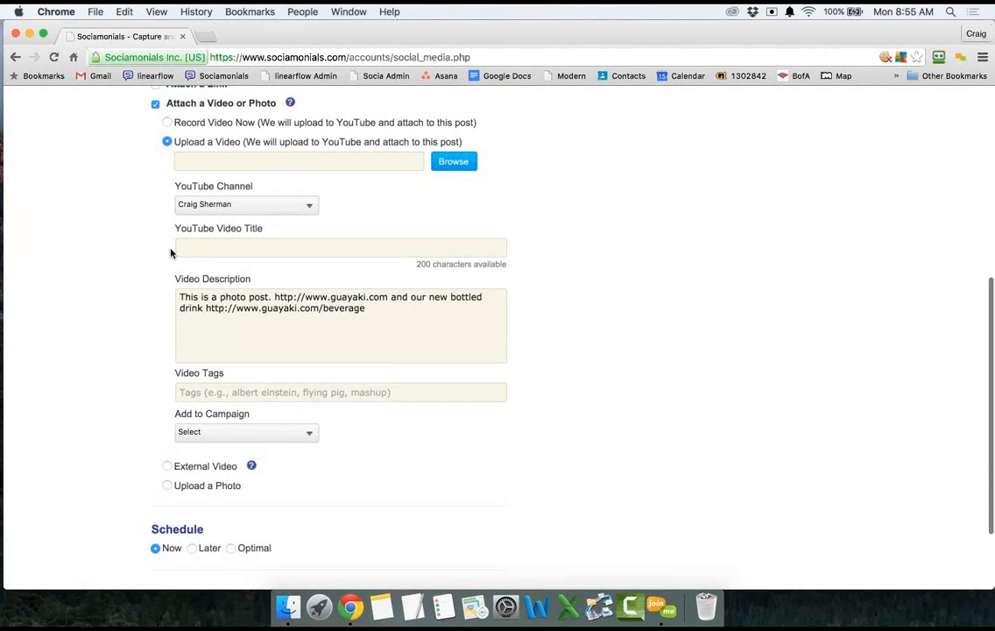
left_click(169, 487)
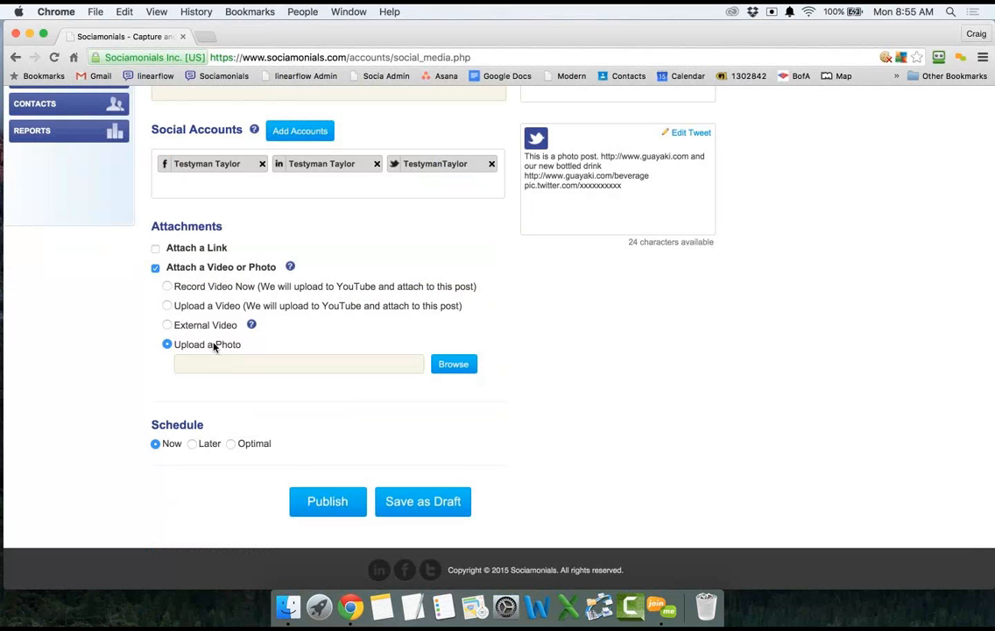
Upload 'Screen Shot 2015-11-13 at 6.16.04 PM.png' from Documents > Screenshots.
left_click(453, 363)
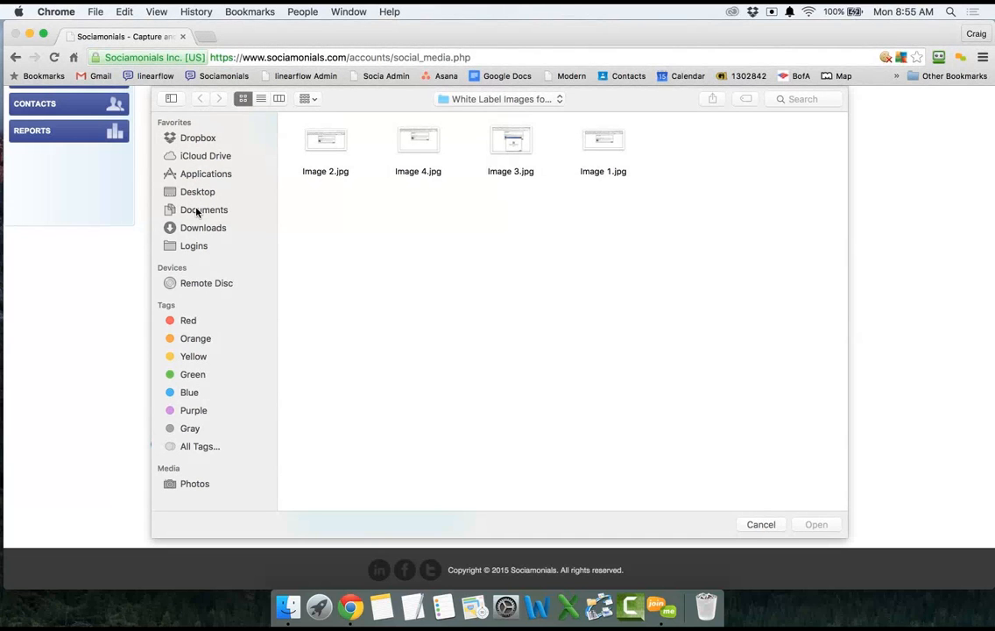
left_click(196, 210)
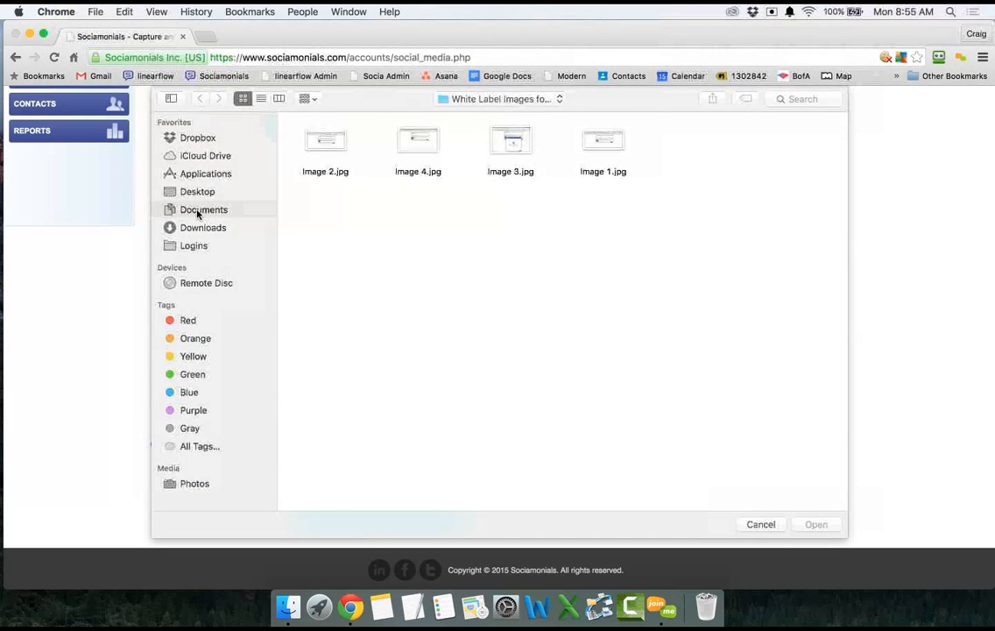
double_click(407, 153)
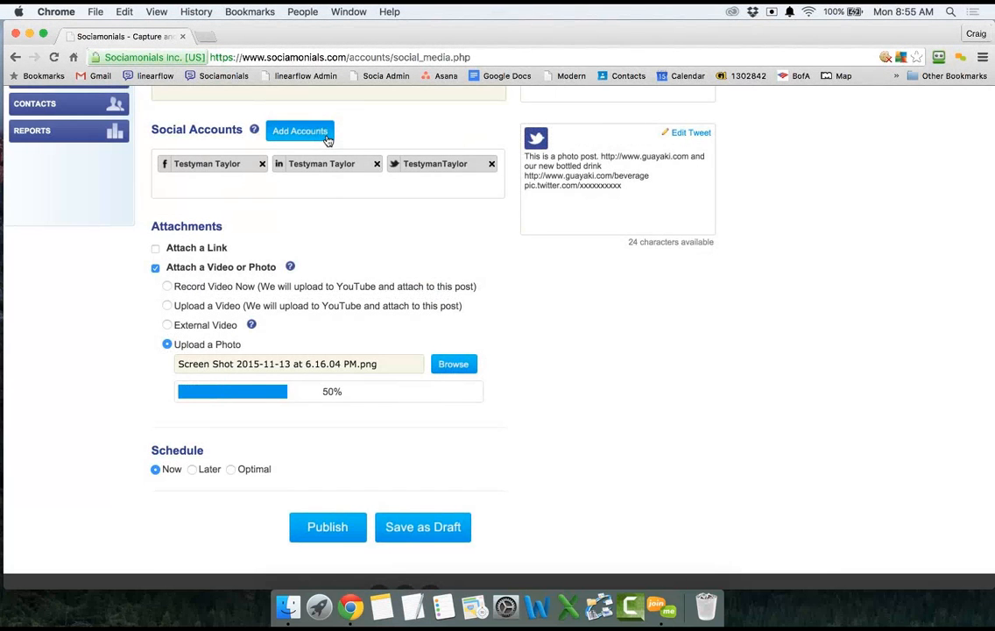
scroll(344, 403, "up", 3)
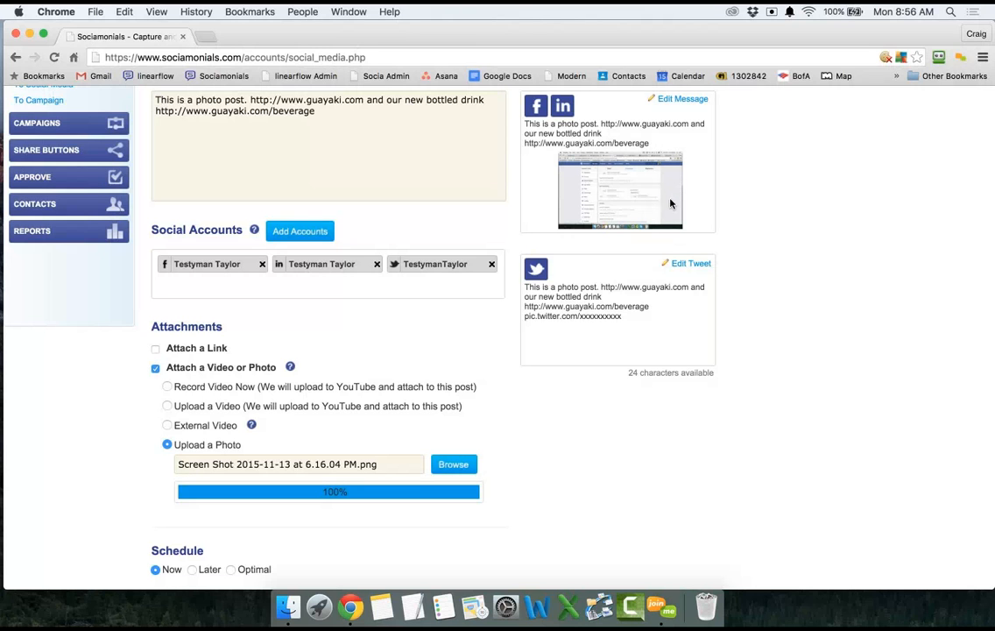
scroll(664, 180, "down", 2)
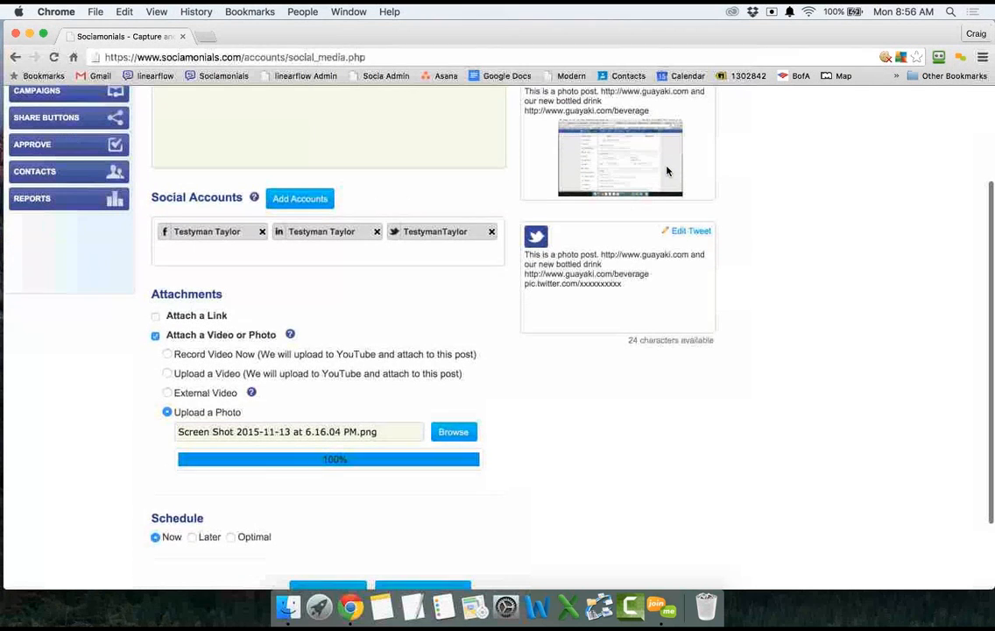
scroll(666, 171, "down", 2)
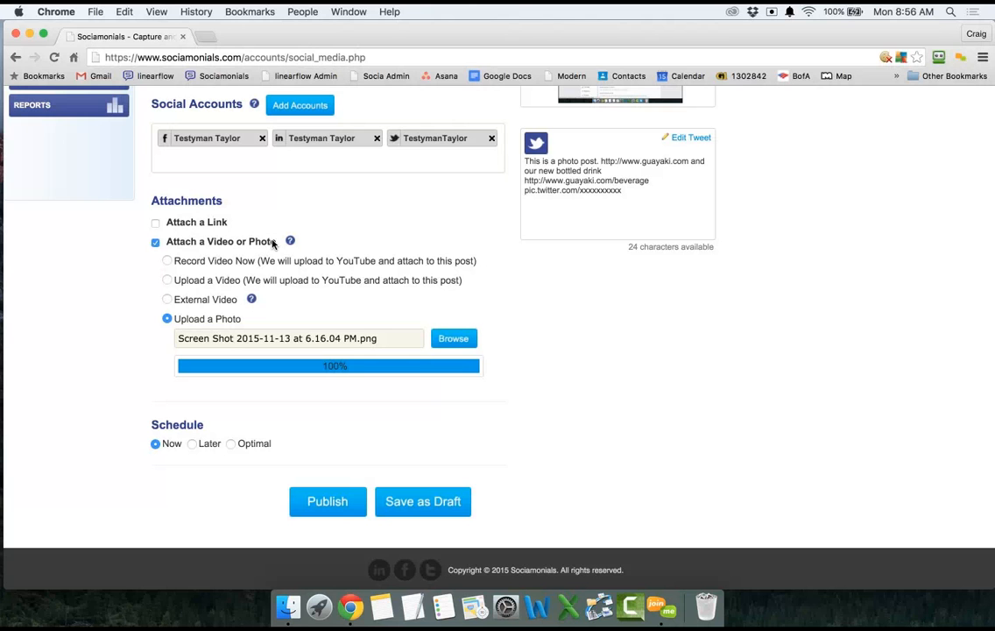
scroll(272, 244, "up", 3)
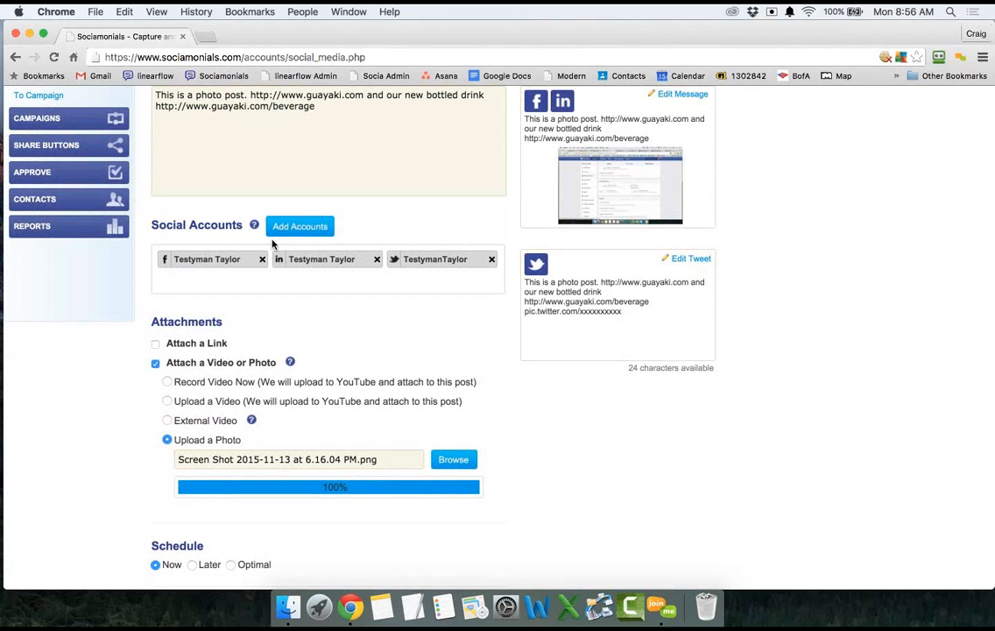
scroll(273, 244, "up", 1)
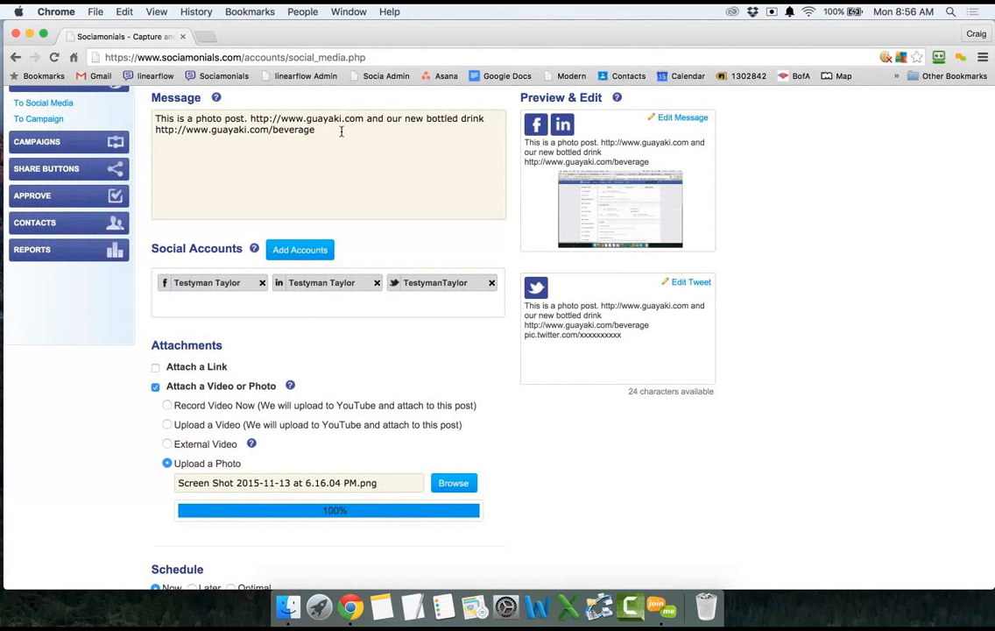
scroll(342, 132, "down", 3)
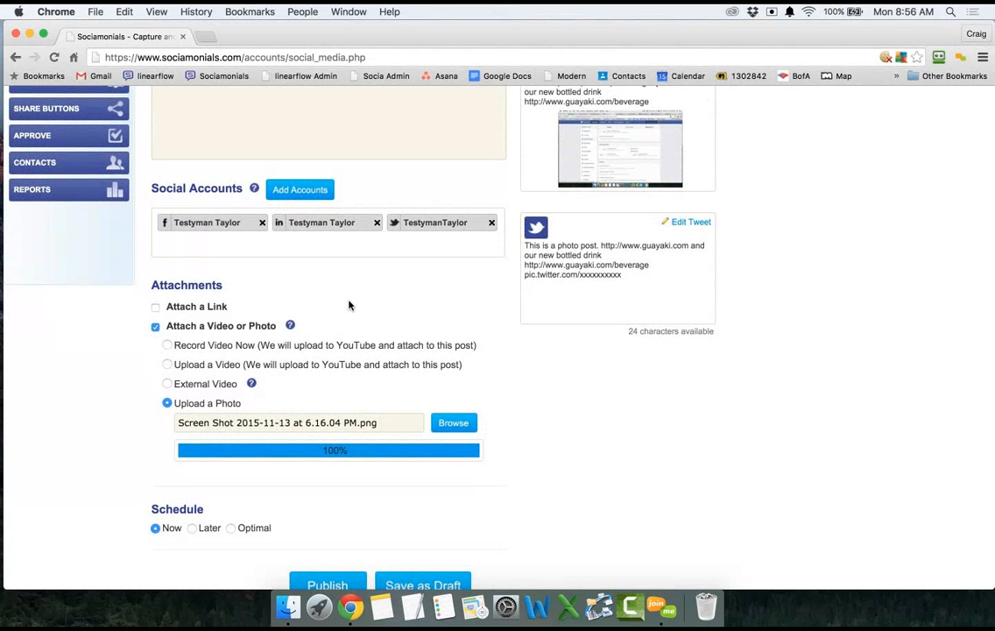
scroll(350, 302, "down", 3)
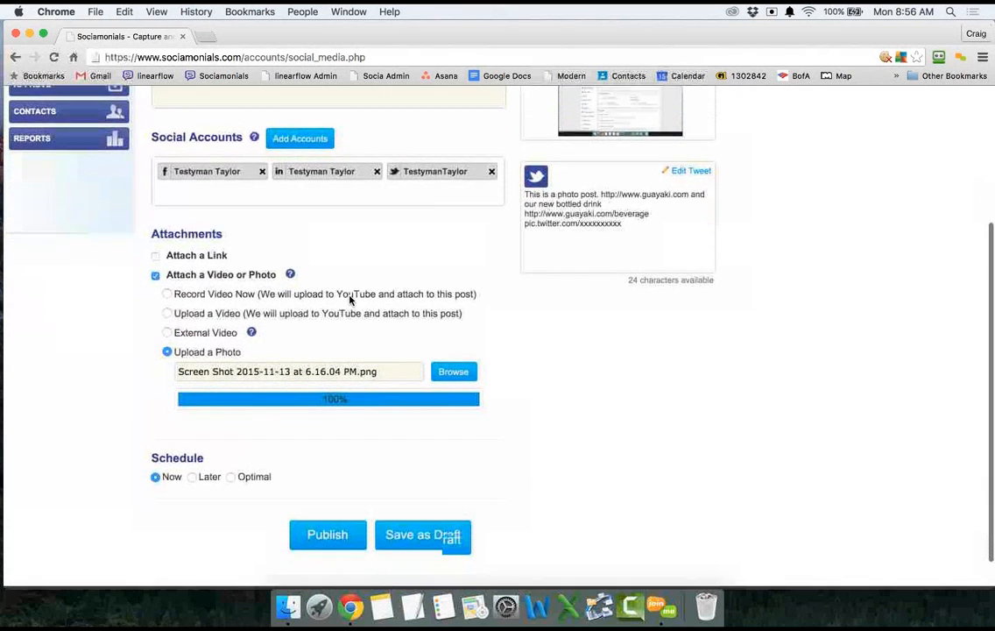
scroll(349, 299, "down", 1)
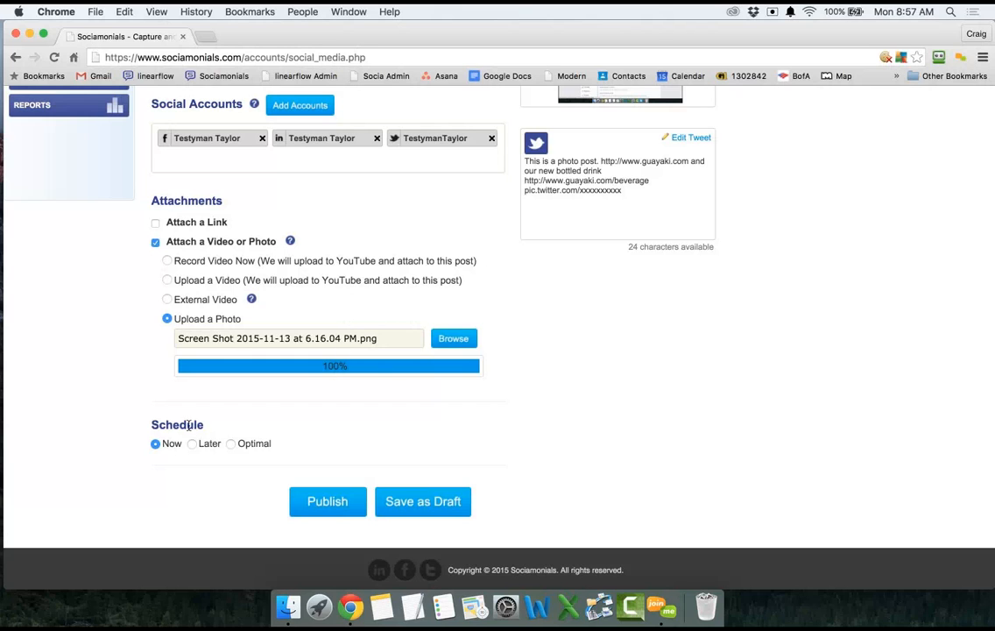
Publish the photo post, check its Verification Report, and view the live Twitter post.
left_click(325, 506)
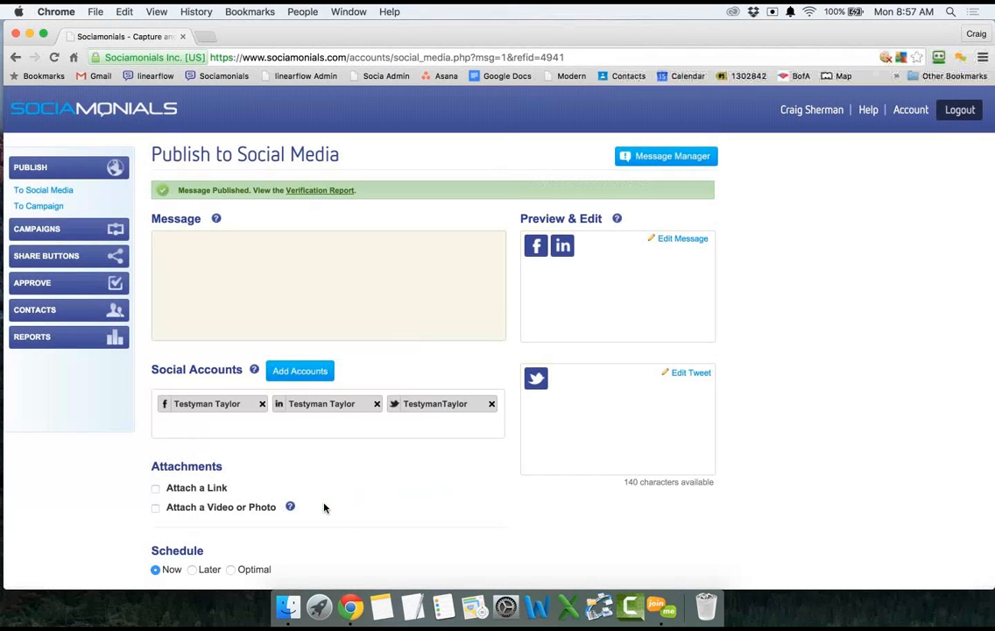
left_click(318, 191)
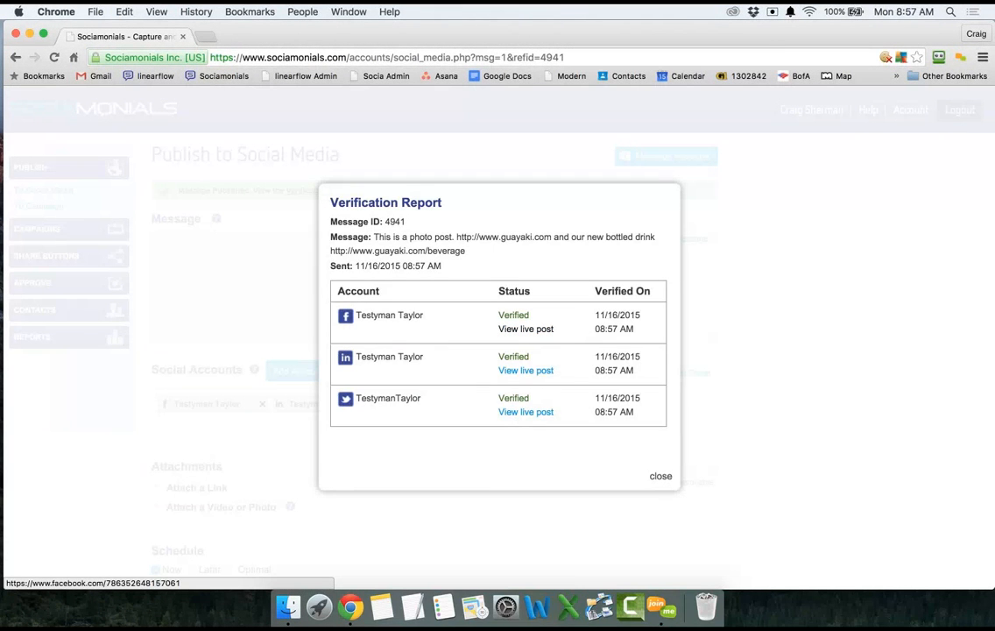
left_click(528, 414)
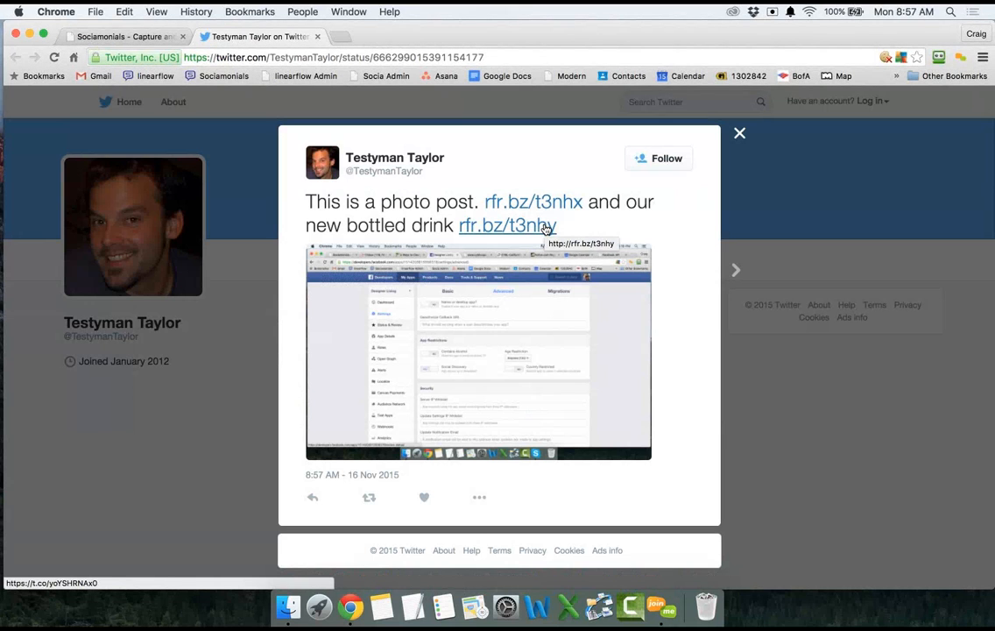
Close the Twitter tab with the live photo tweet to return to the Verification Report.
left_click(317, 36)
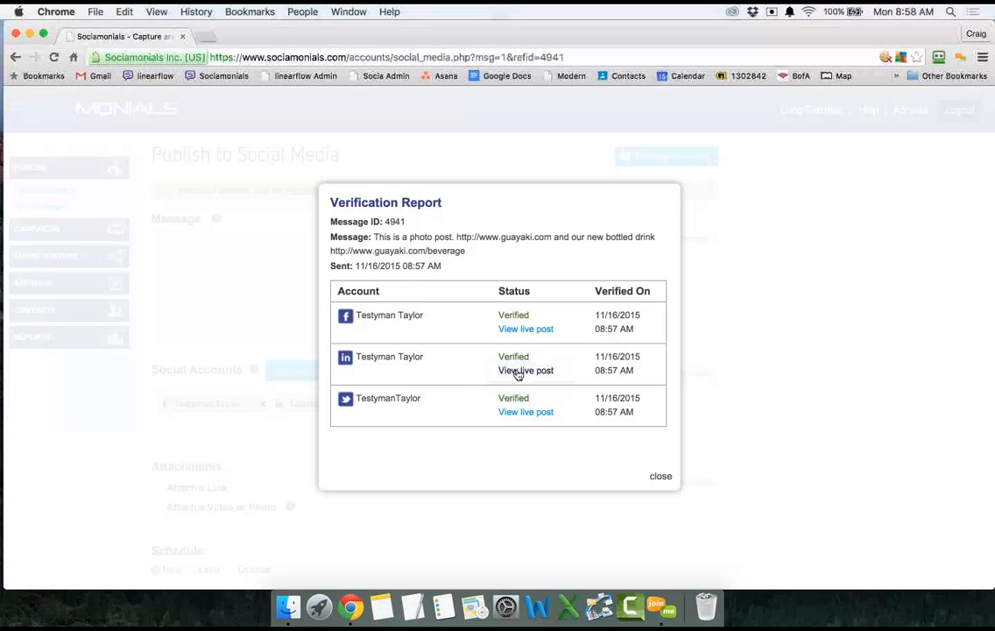
Dismiss the Verification Report and select the Coca Cola message in Message Manager's Sent list.
left_click(661, 476)
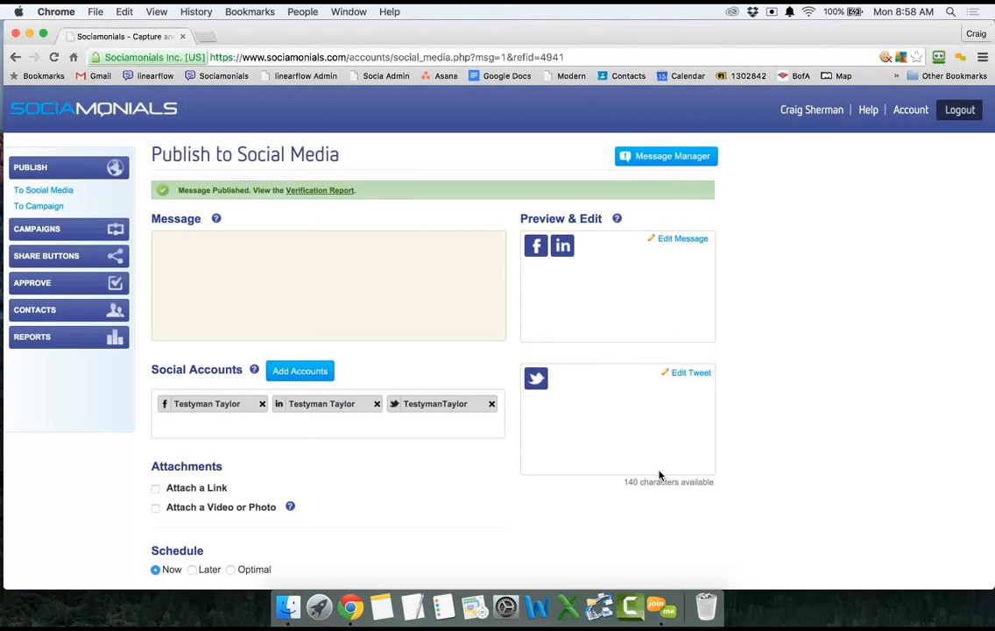
left_click(694, 158)
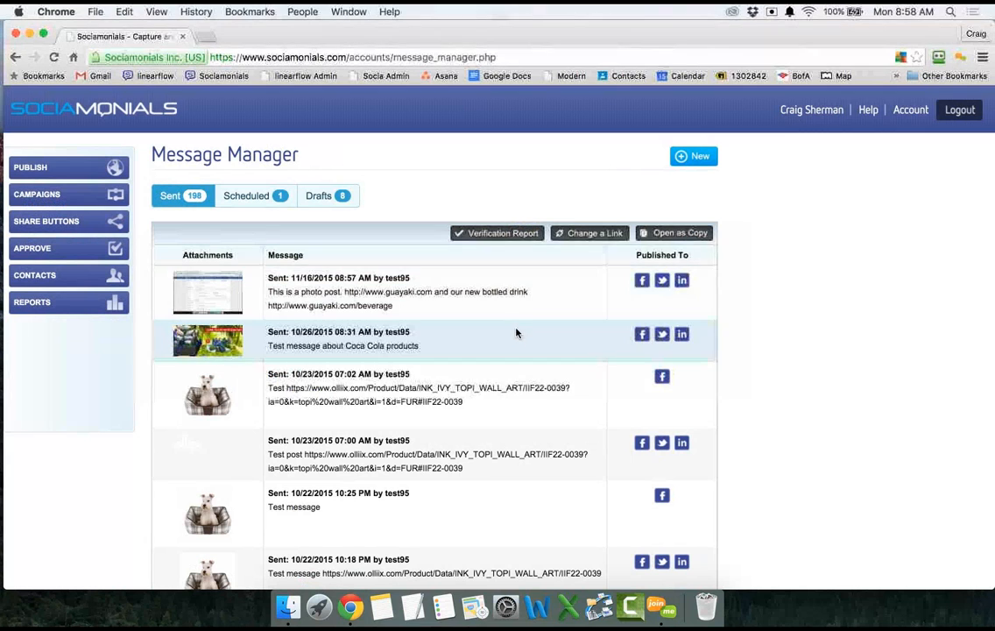
left_click(518, 334)
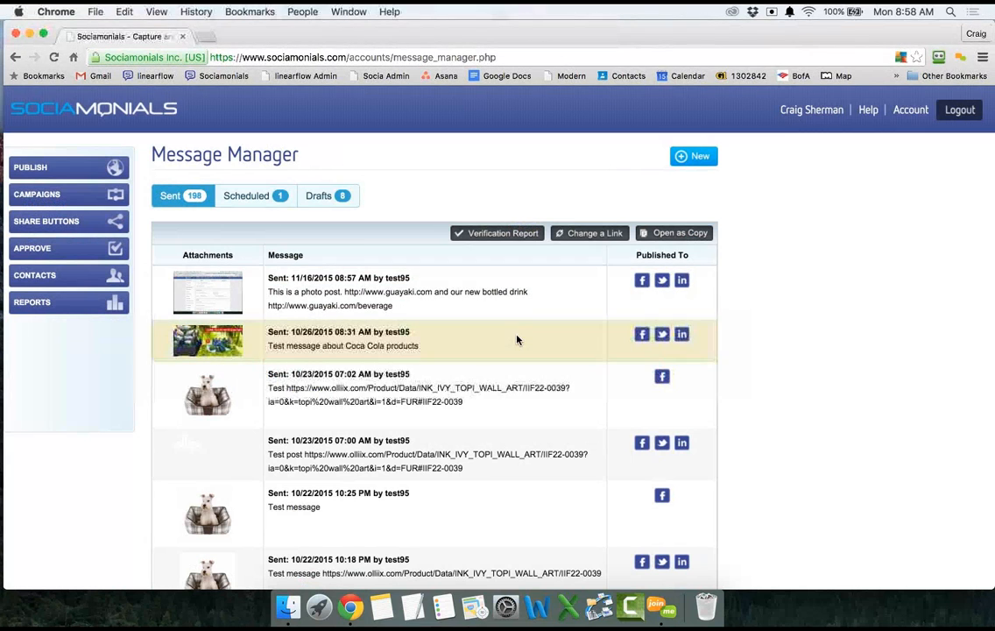
Open the Coca Cola post as a copy and replace 'products' with 'beverages' in its message.
left_click(676, 238)
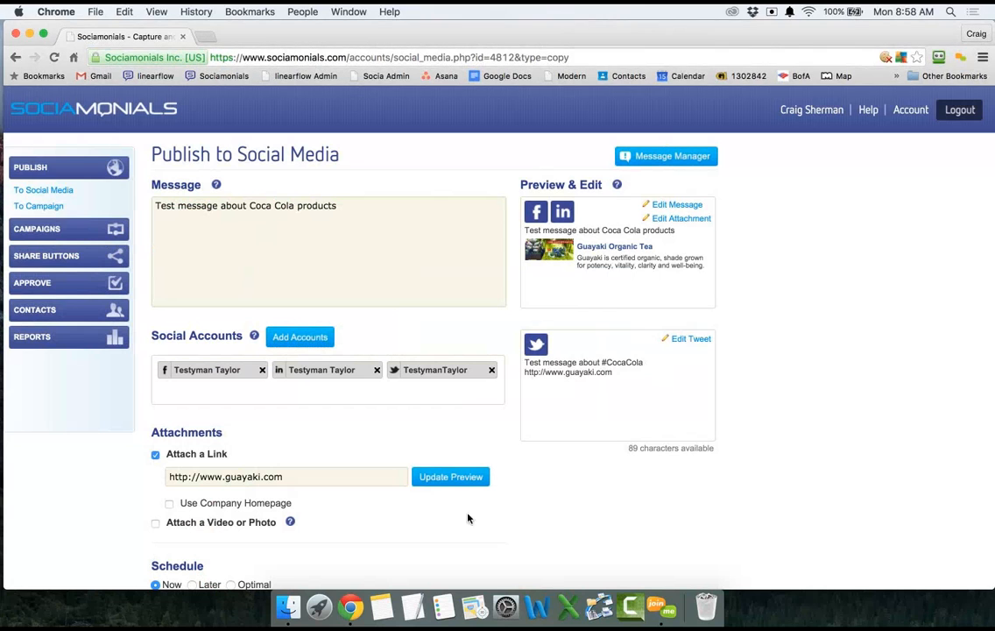
scroll(519, 526, "down", 3)
scroll(520, 527, "down", 1)
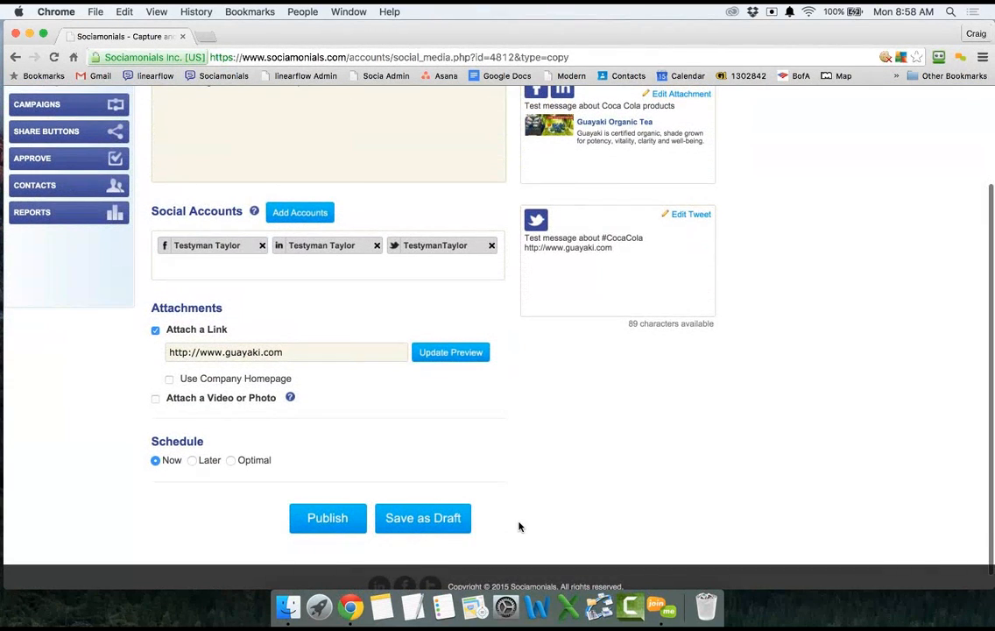
scroll(520, 527, "up", 5)
left_click(368, 201)
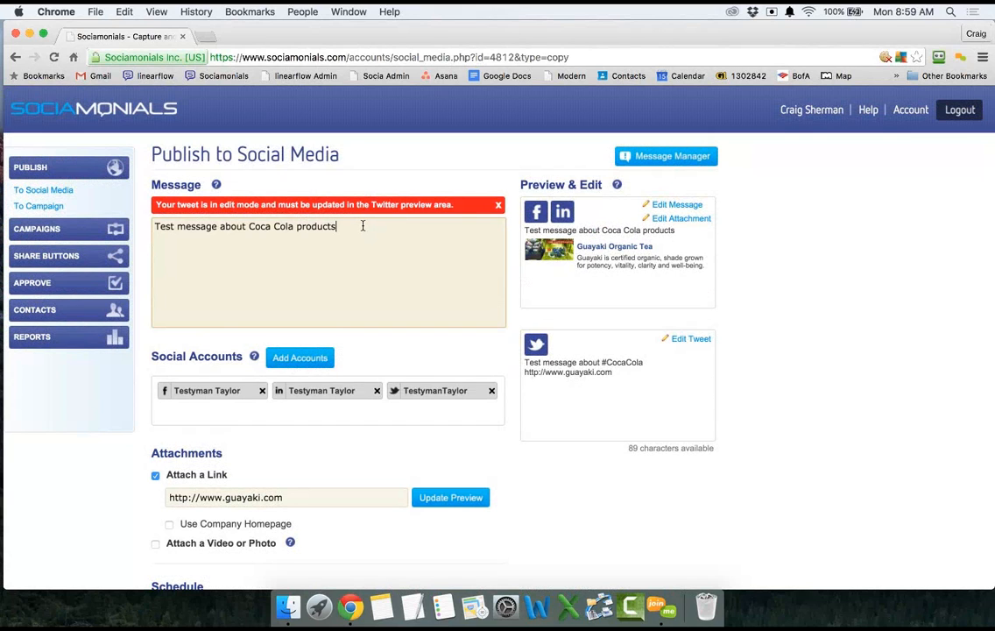
key("BackSpace")
key("BackSpace")
key("BackSpace")
key("BackSpace")
key("BackSpace")
key("BackSpace")
key("BackSpace")
key("BackSpace")
type("beverages")
In the separate Twitter version, replace '#CocaCola' with 'these beverages' before the guayaki.com link.
left_click(691, 342)
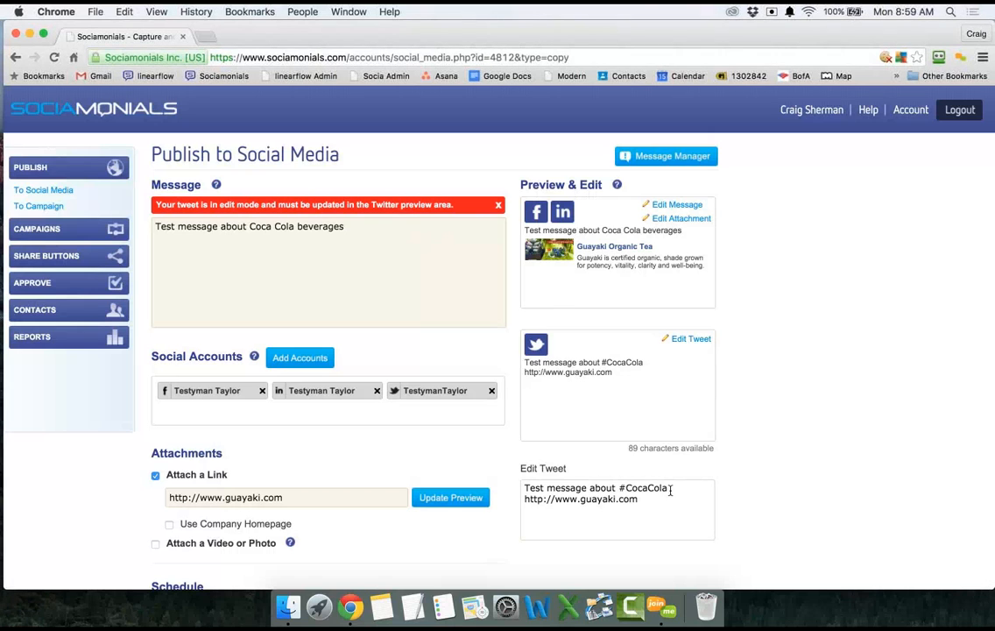
left_click(626, 488)
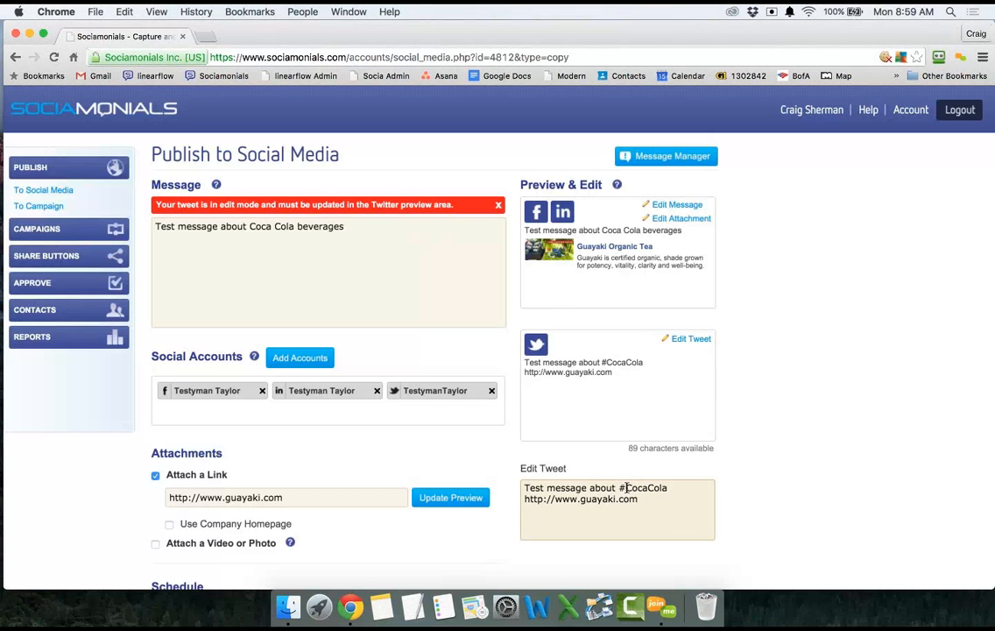
key("BackSpace")
left_click(681, 483)
key("BackSpace")
key("BackSpace")
key("BackSpace")
key("BackSpace")
key("BackSpace")
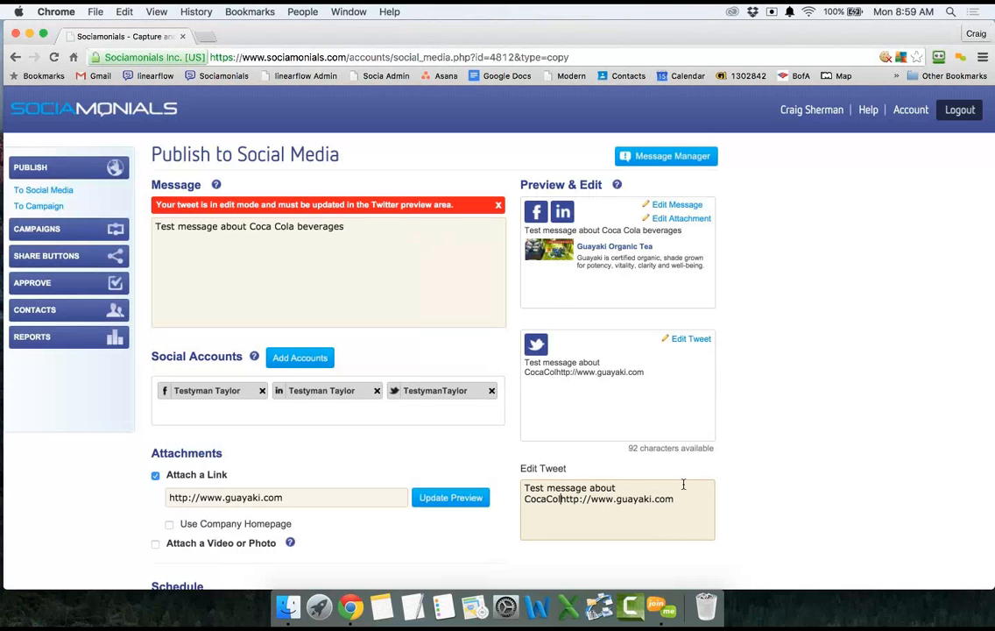
key("BackSpace")
key("BackSpace")
key("BackSpace")
key("BackSpace")
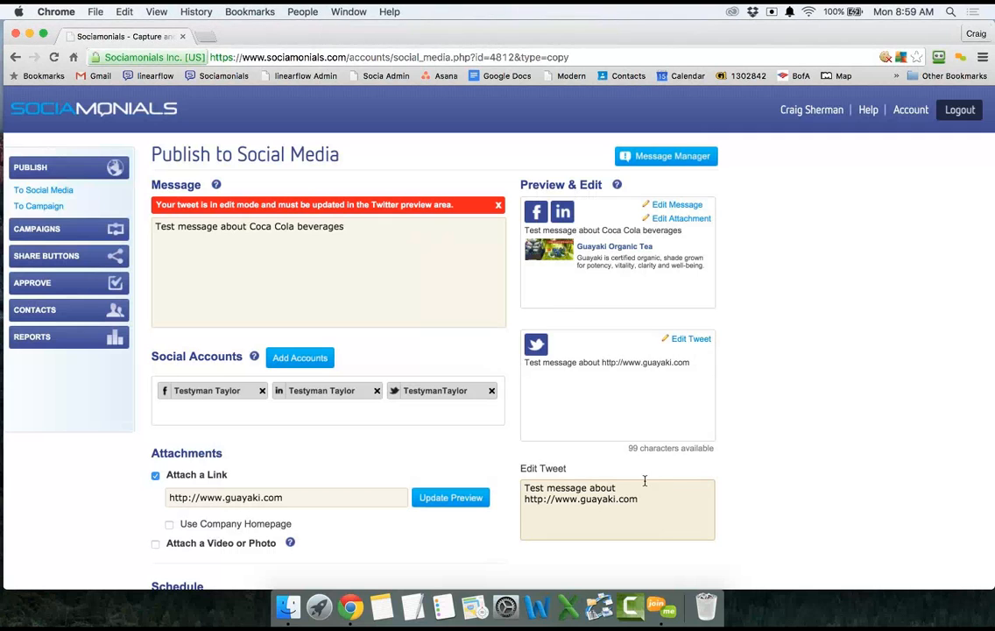
type("these bev")
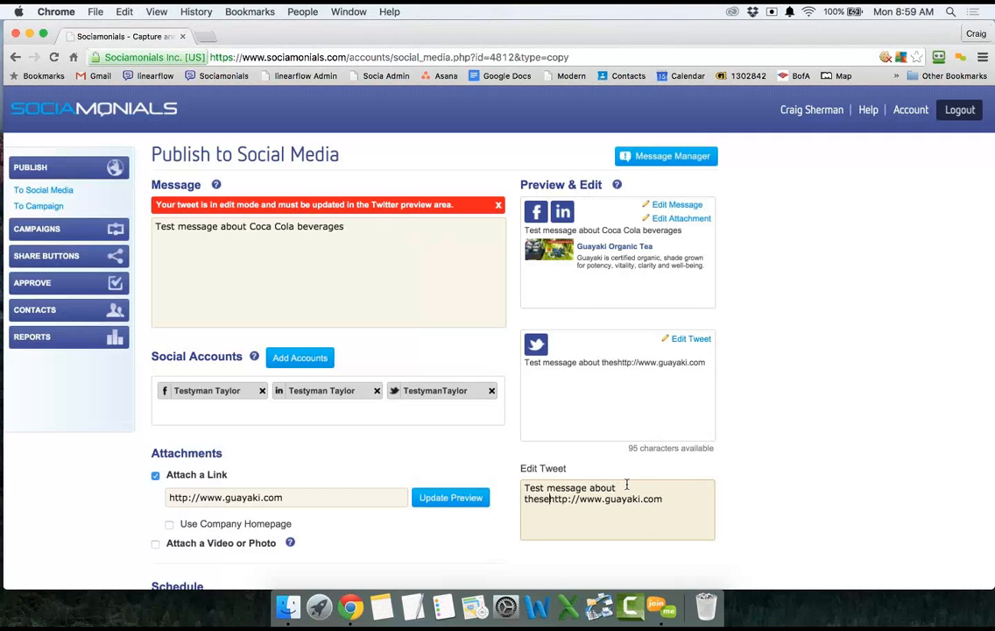
type("erages")
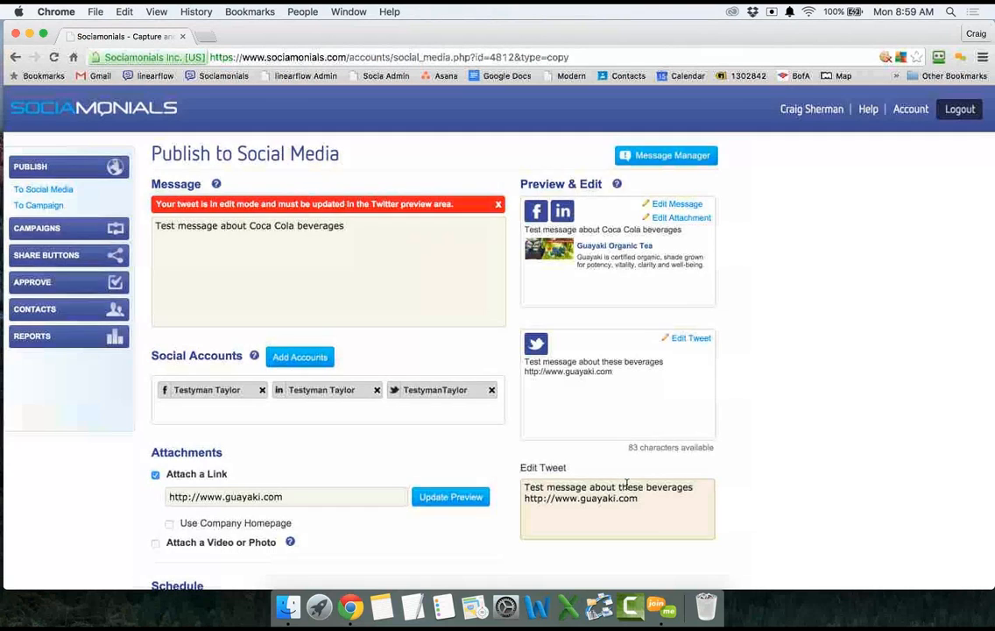
Try publishing the post, then head to Message Manager, triggering the leave-page warning.
scroll(627, 483, "down", 5)
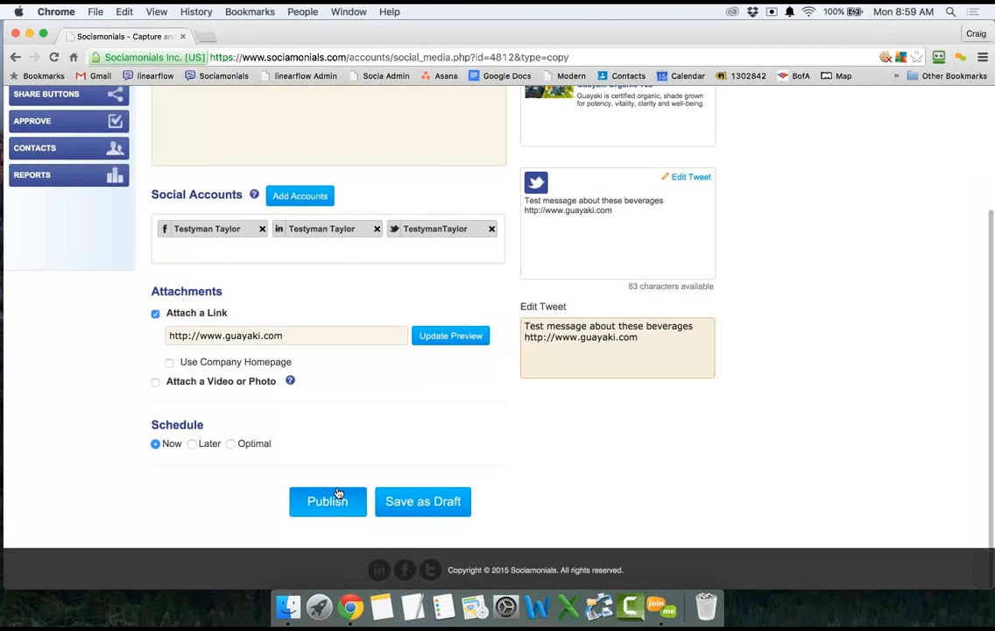
left_click(338, 495)
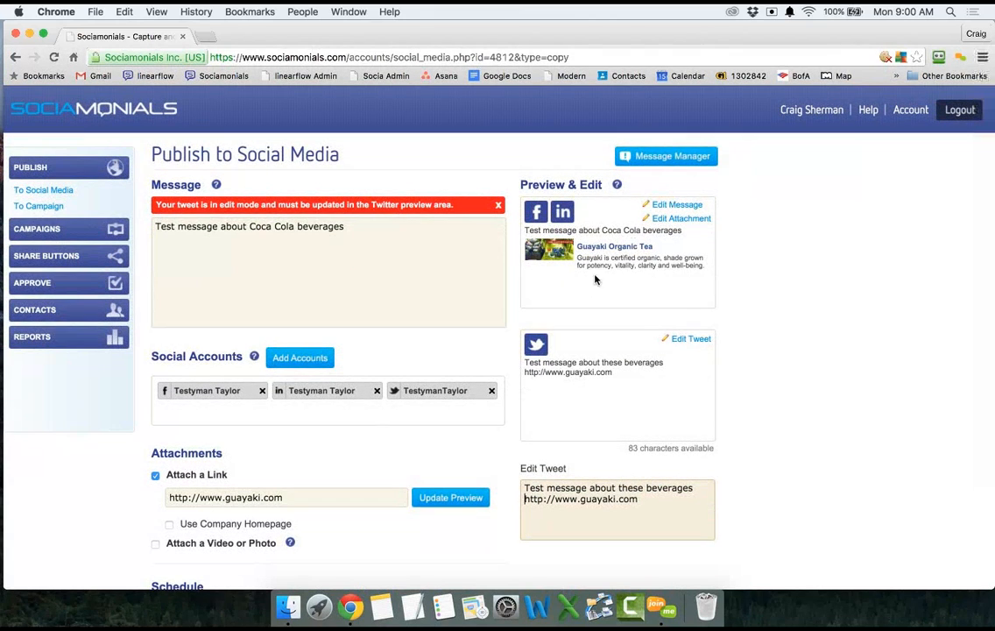
left_click(674, 164)
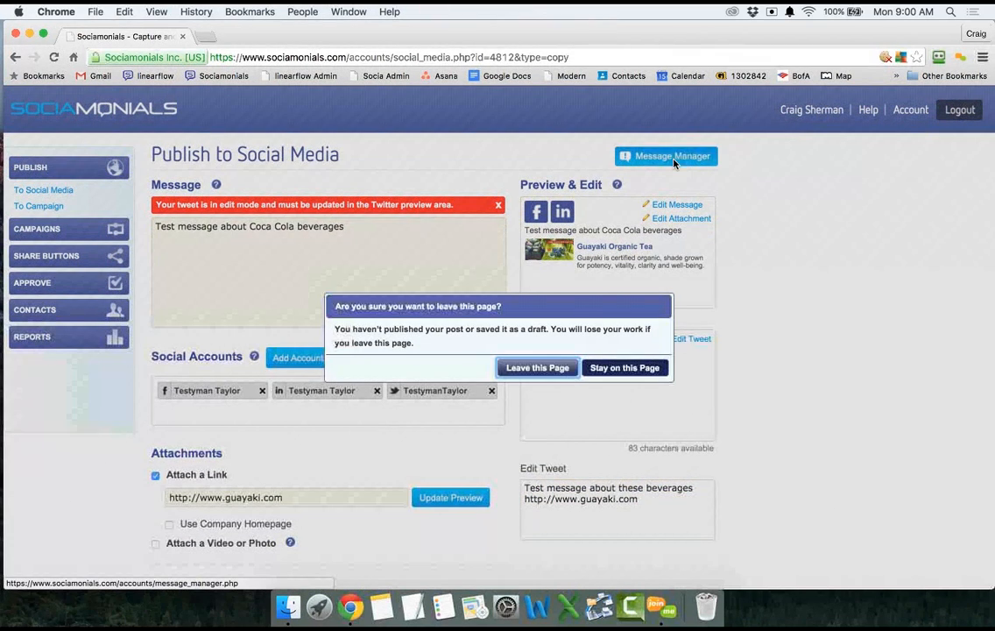
Leave the unpublished copy and open Change a Link for the 11/16/2015 photo post.
left_click(537, 368)
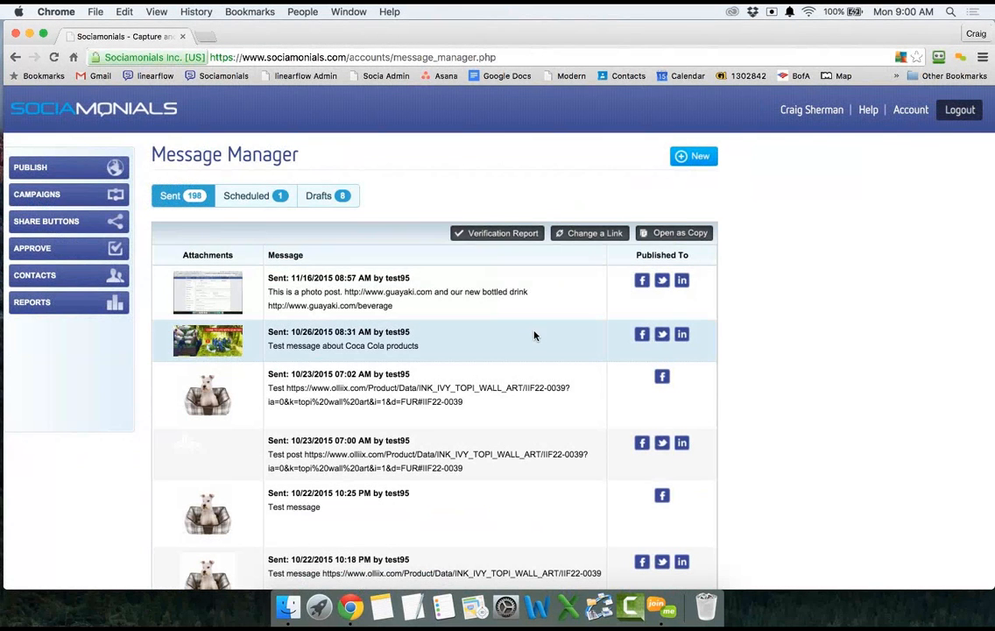
left_click(539, 312)
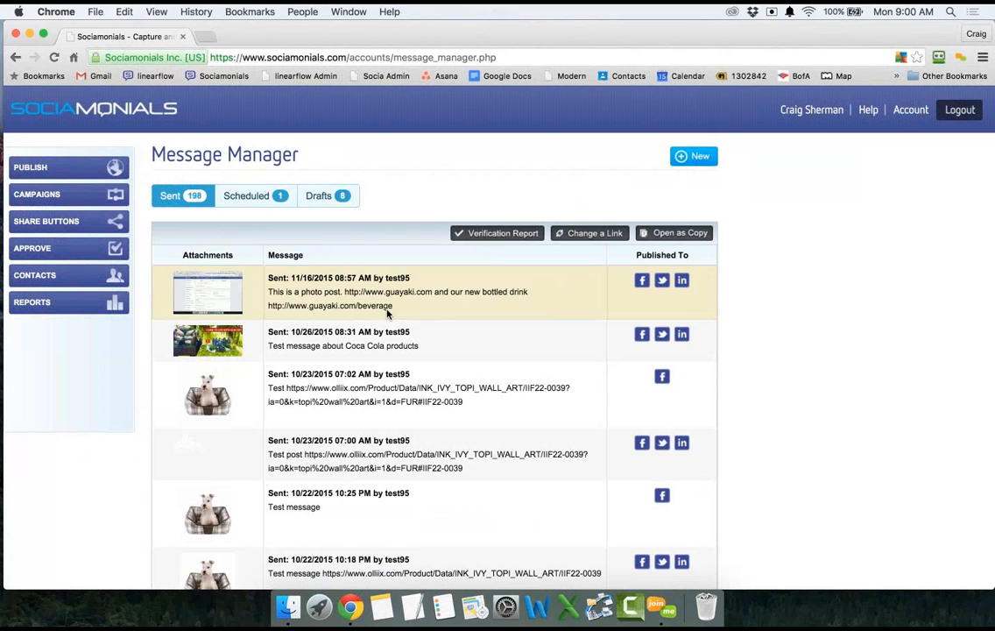
left_click(590, 234)
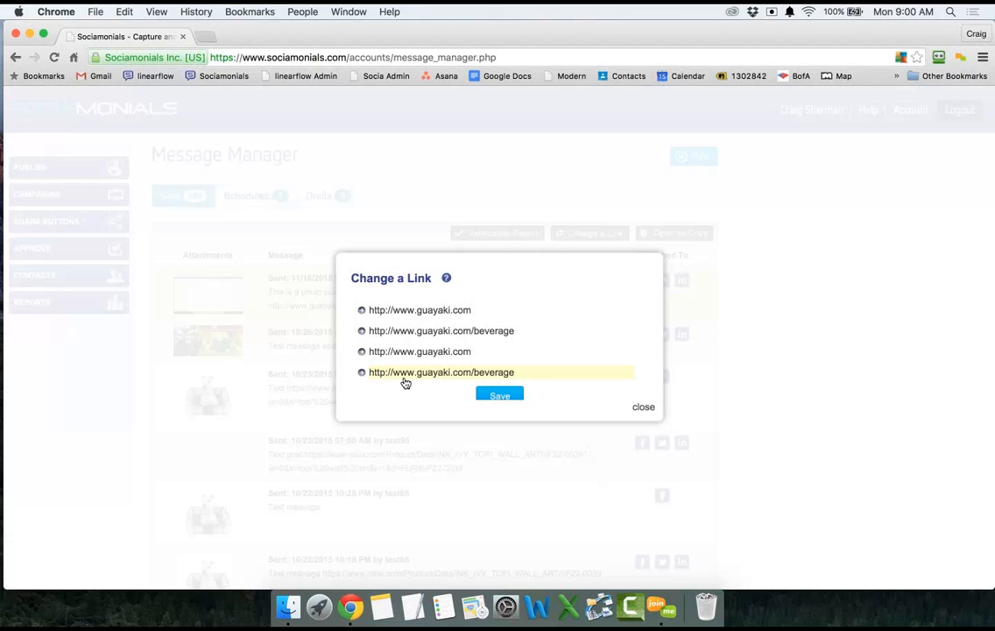
Change the second and fourth URLs from /beverage to /drinks and save the links.
left_click(498, 337)
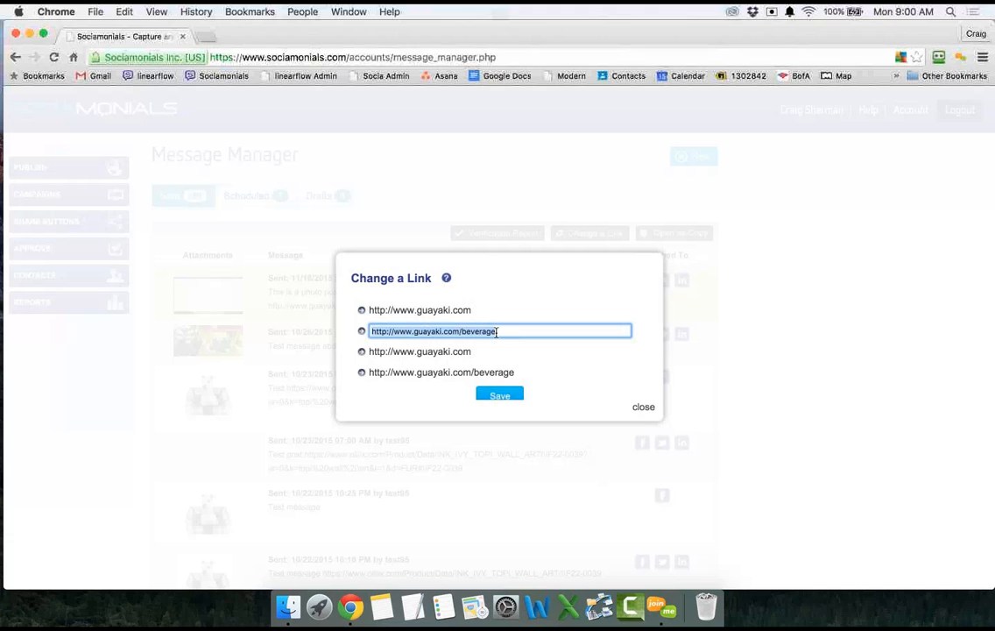
left_click(499, 331)
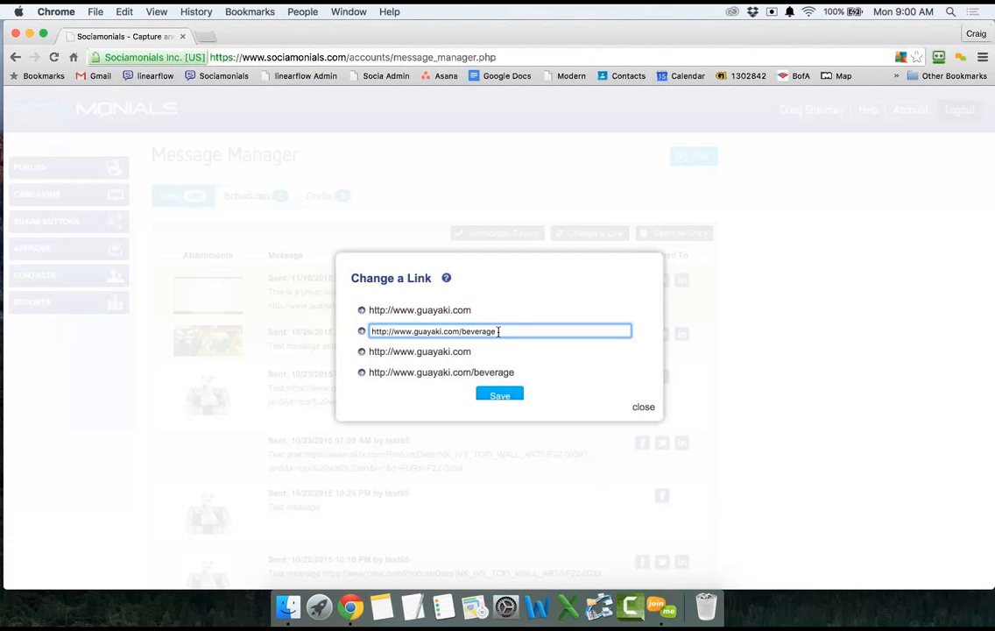
key("BackSpace")
key("BackSpace")
key("BackSpace")
key("BackSpace")
key("BackSpace")
key("BackSpace")
key("BackSpace")
key("BackSpace")
type("drinks")
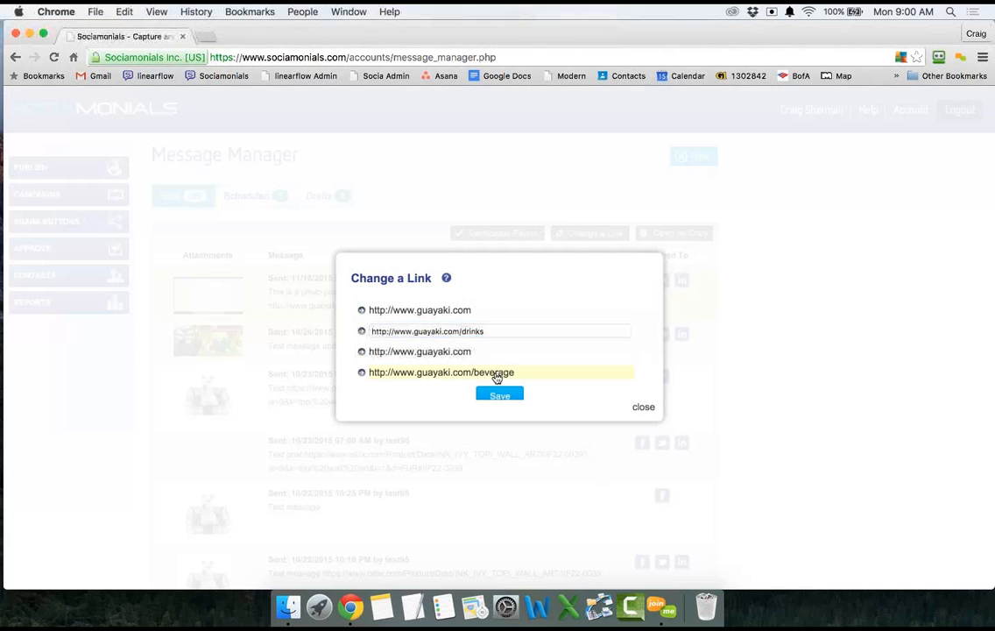
left_click(496, 372)
left_click(496, 372)
key("BackSpace")
key("BackSpace")
key("BackSpace")
key("BackSpace")
key("BackSpace")
key("BackSpace")
key("BackSpace")
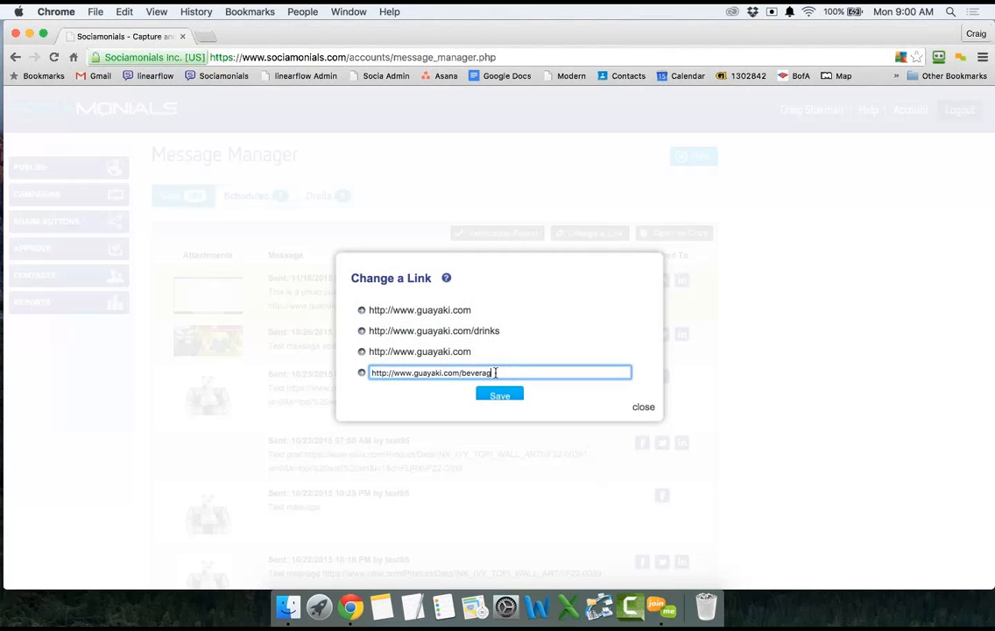
key("BackSpace")
type("drinks")
left_click(500, 395)
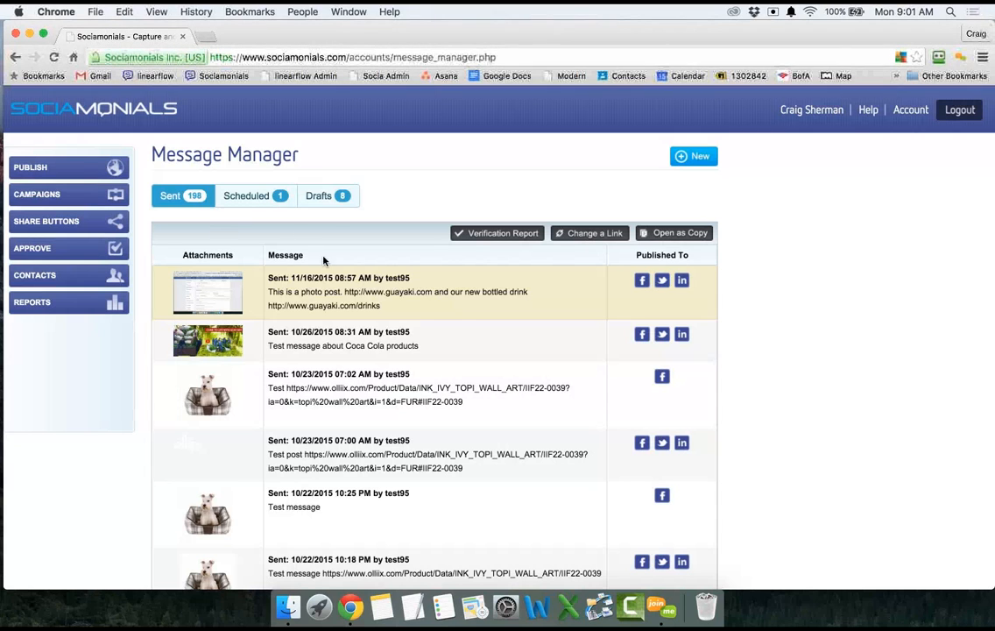
Check the 11/16/2015 post's verification and the scheduled 11/17/2015 test post, then show the 8 Drafts.
left_click(504, 235)
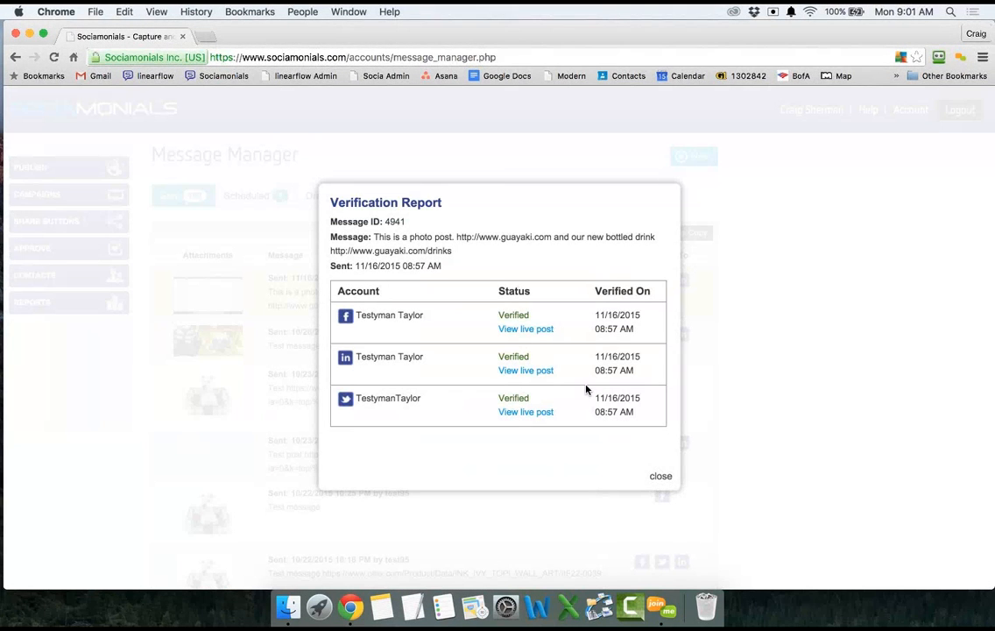
left_click(660, 477)
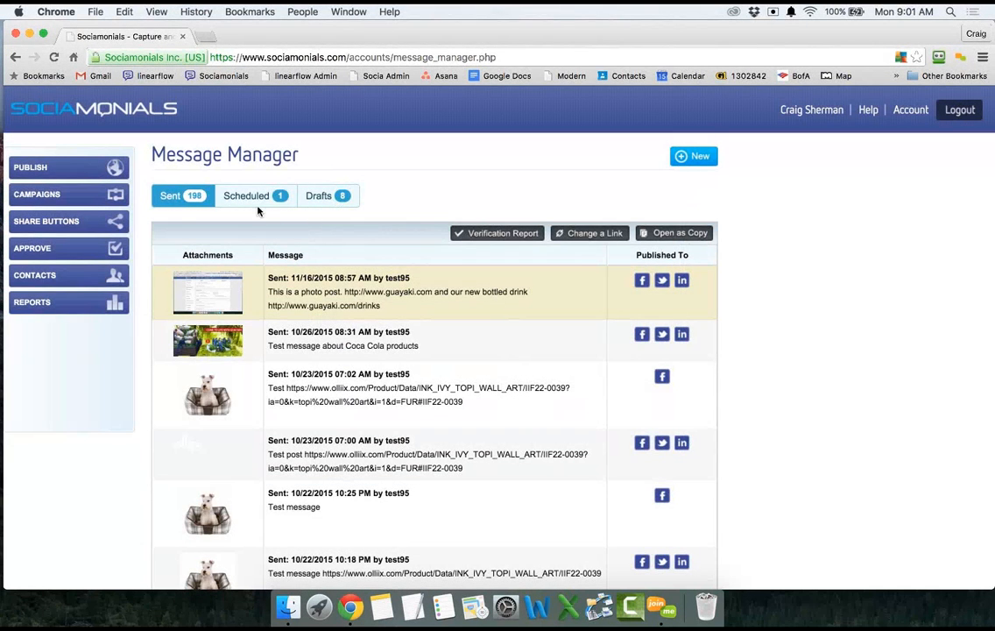
left_click(254, 201)
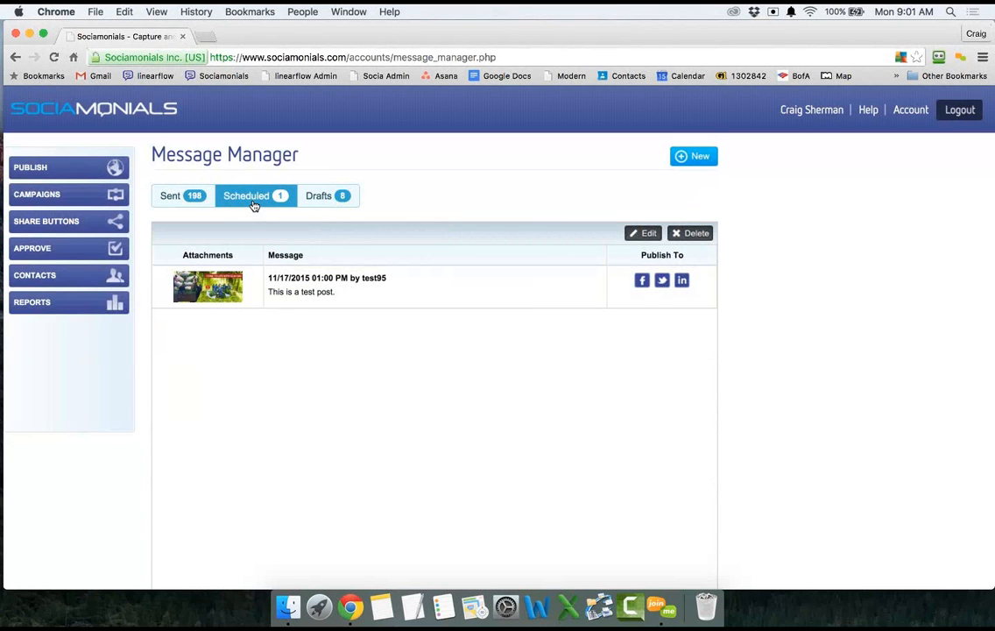
left_click(440, 288)
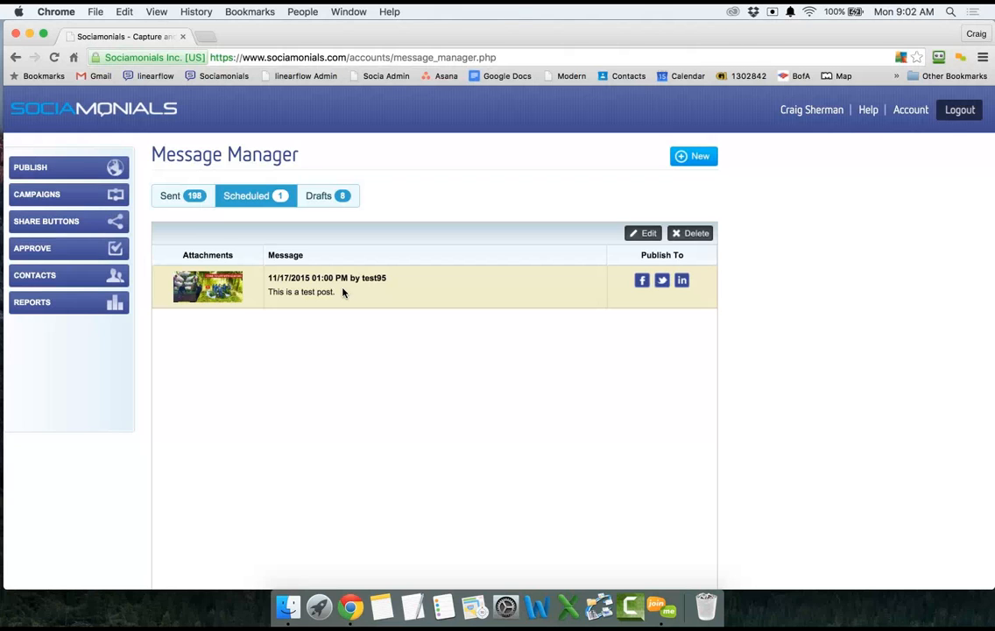
left_click(324, 195)
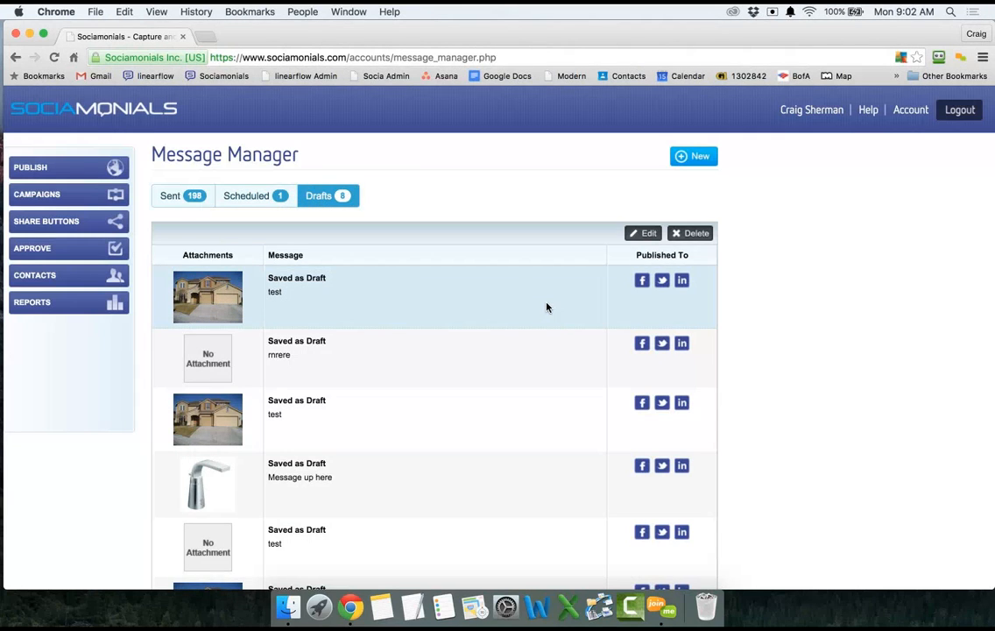
Load REPORTS > Published Messages and browse its Referred Visits, Engagements, Conversions and Likes charts.
left_click(83, 301)
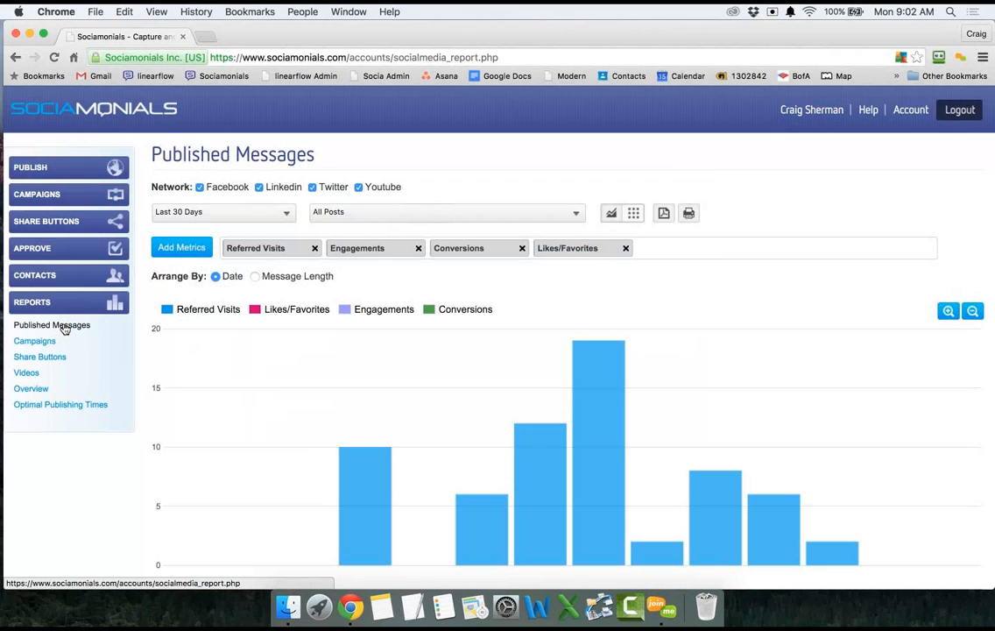
left_click(63, 327)
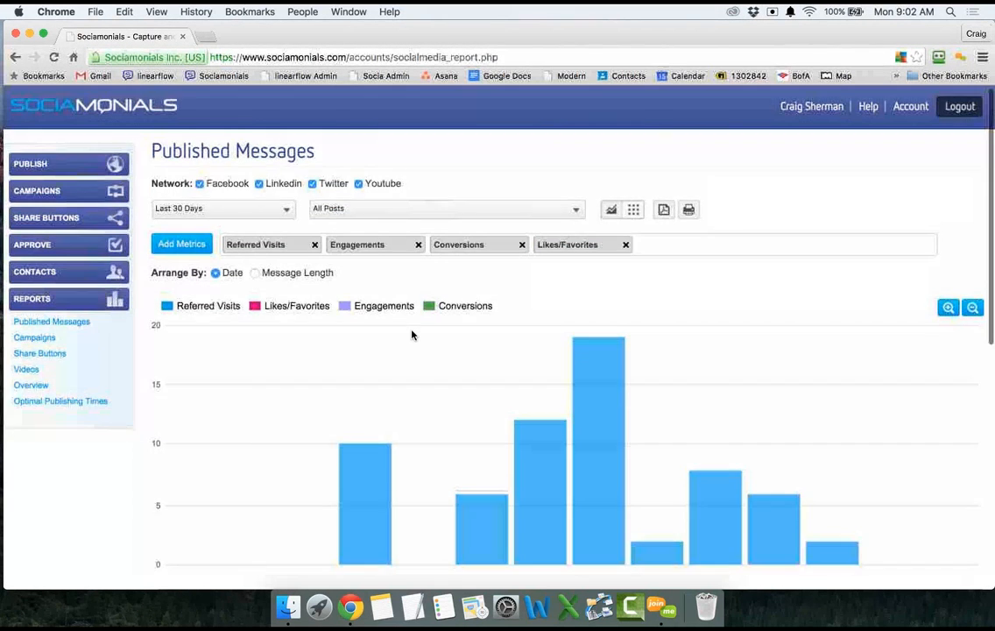
scroll(412, 334, "down", 3)
scroll(412, 335, "up", 1)
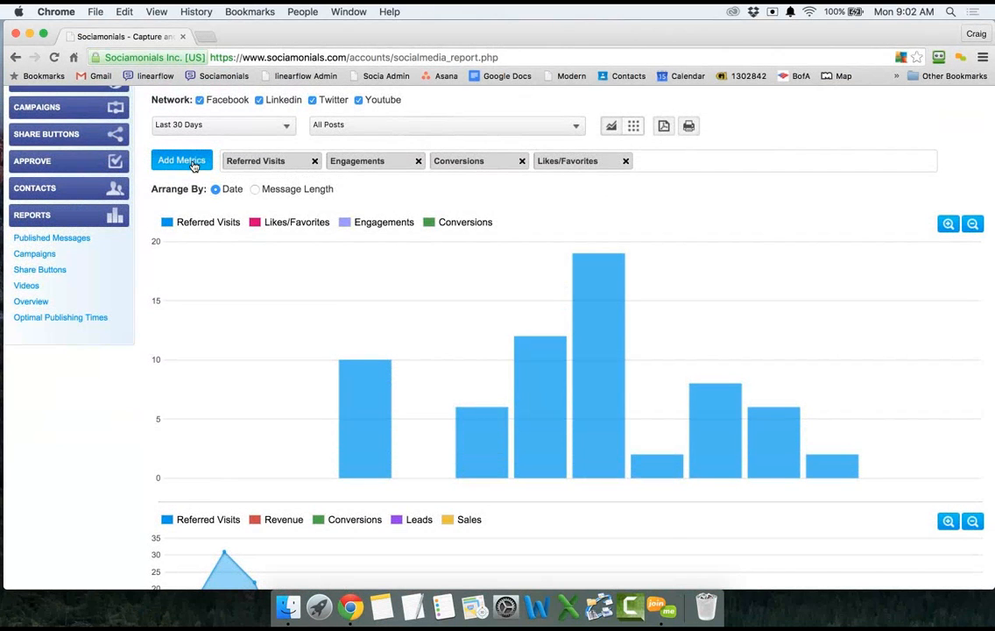
scroll(193, 166, "down", 2)
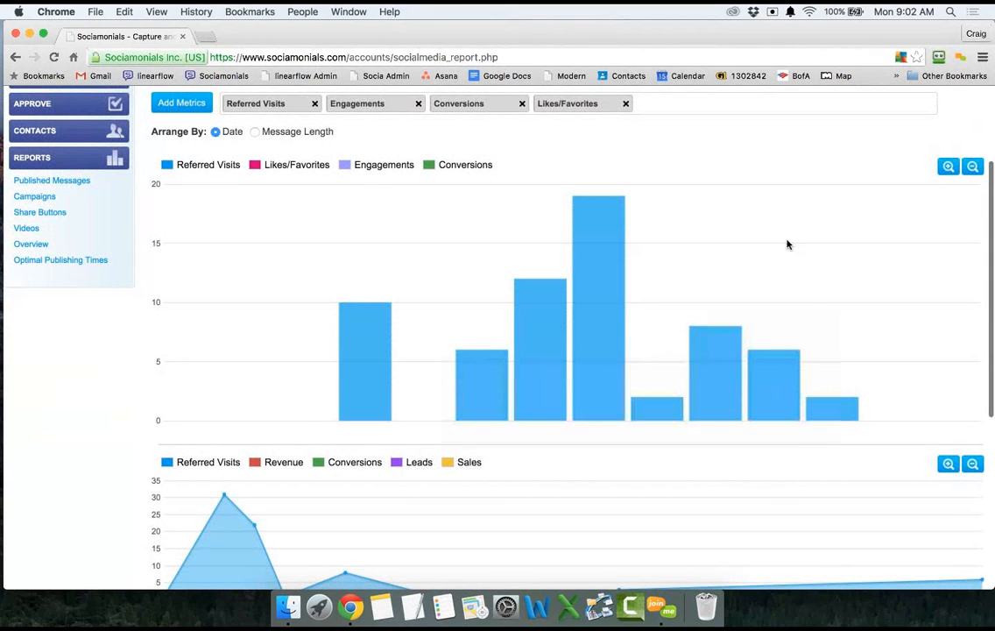
mouse_move(604, 350)
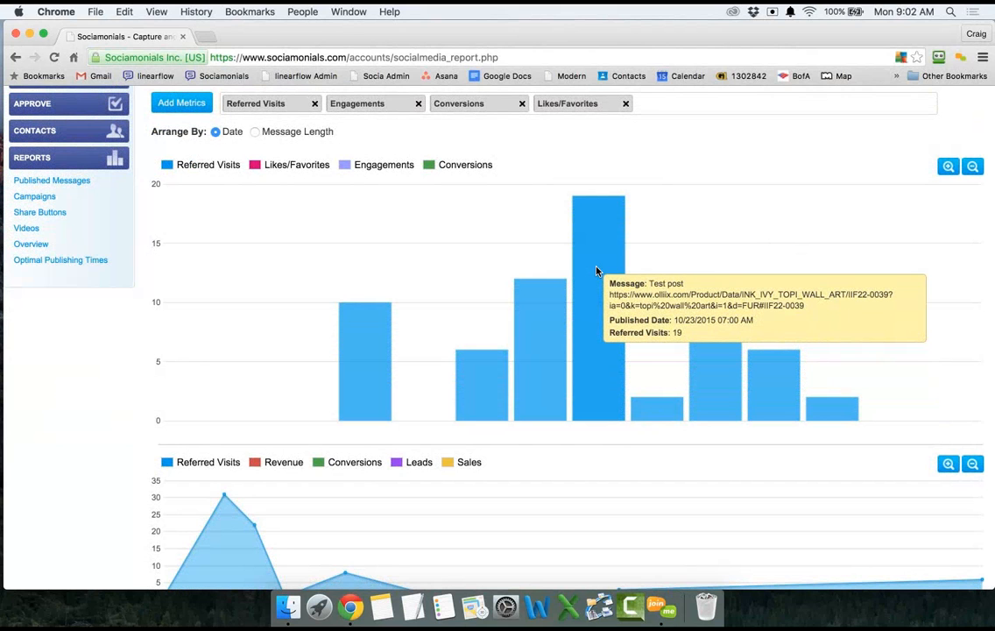
scroll(596, 271, "down", 1)
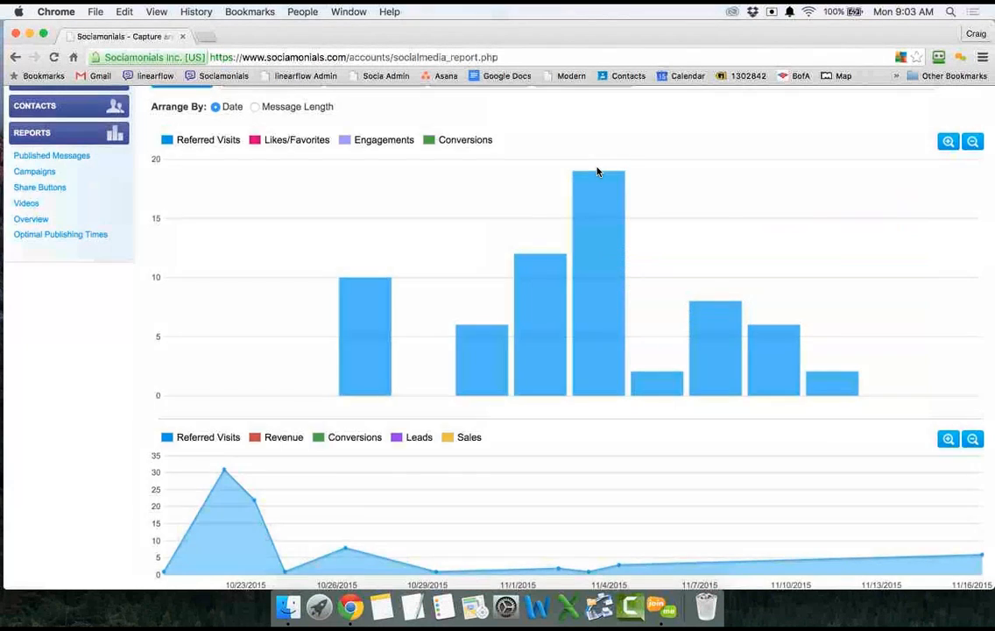
scroll(599, 172, "up", 5)
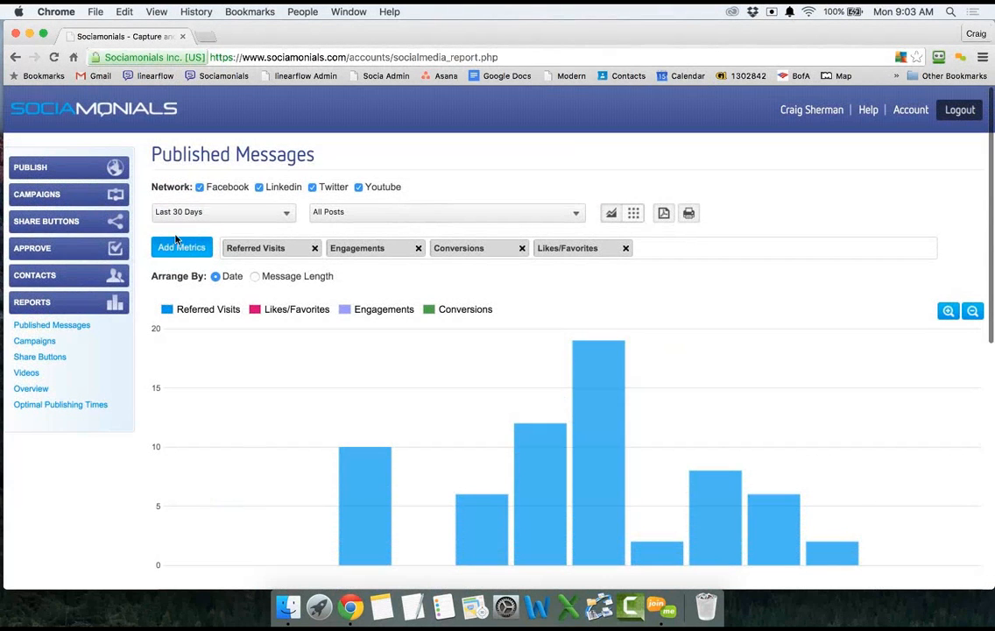
Set the report's date range to All Dates and bring up the posts filter list.
left_click(196, 212)
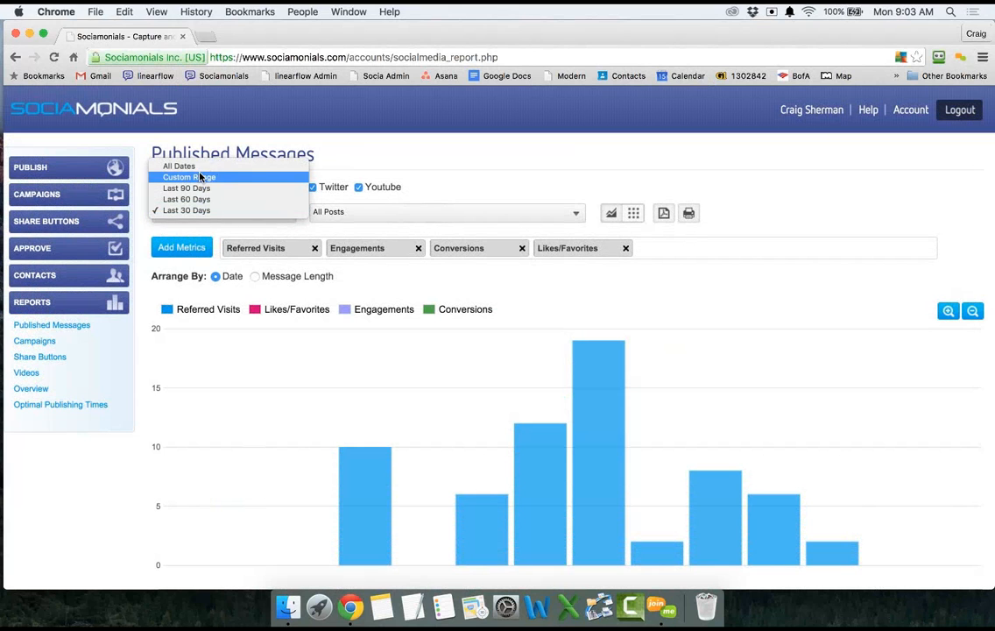
left_click(197, 172)
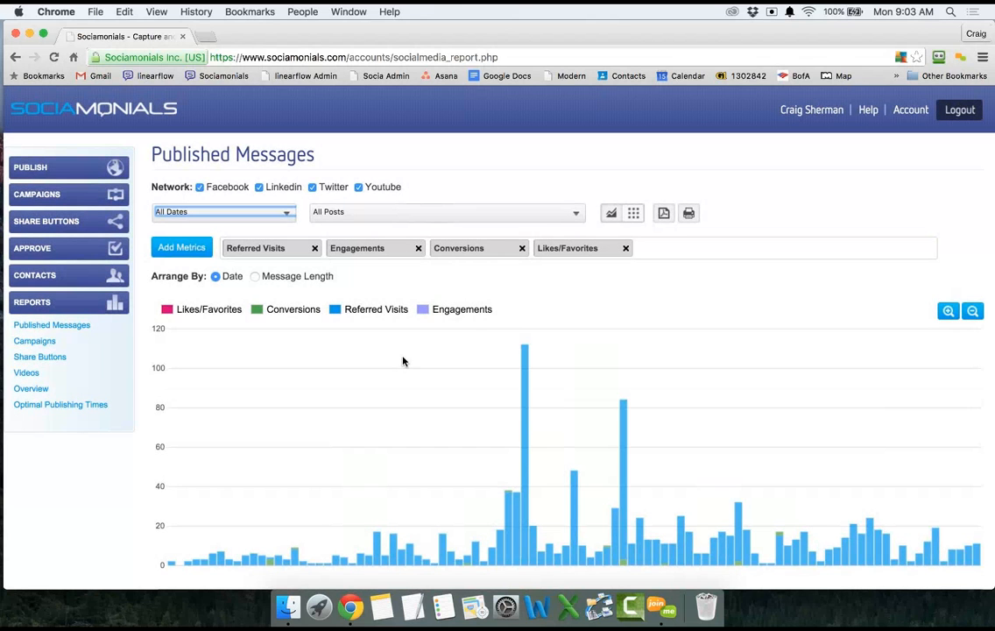
mouse_move(624, 551)
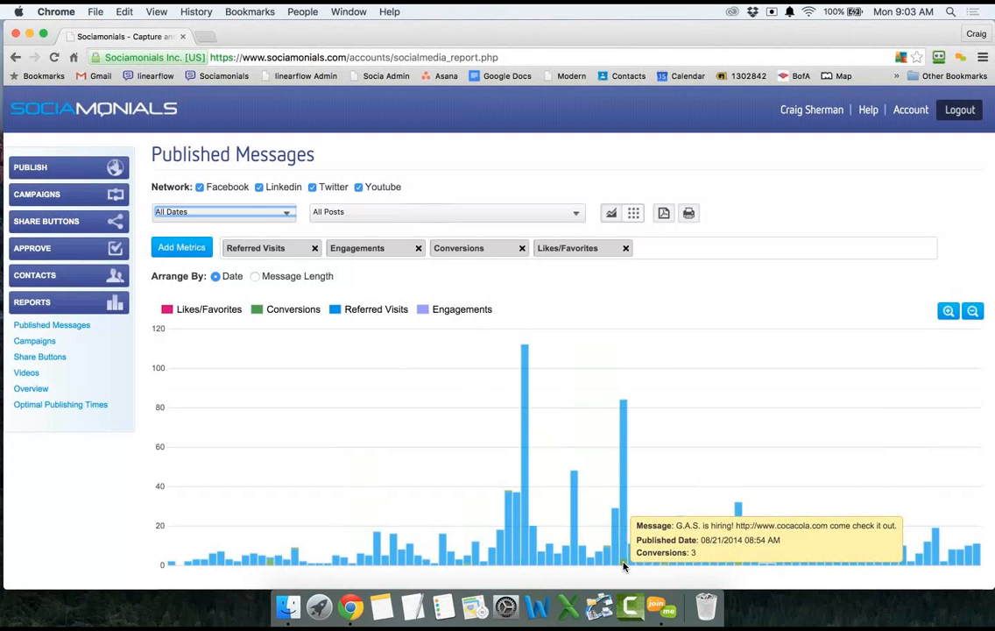
left_click(378, 212)
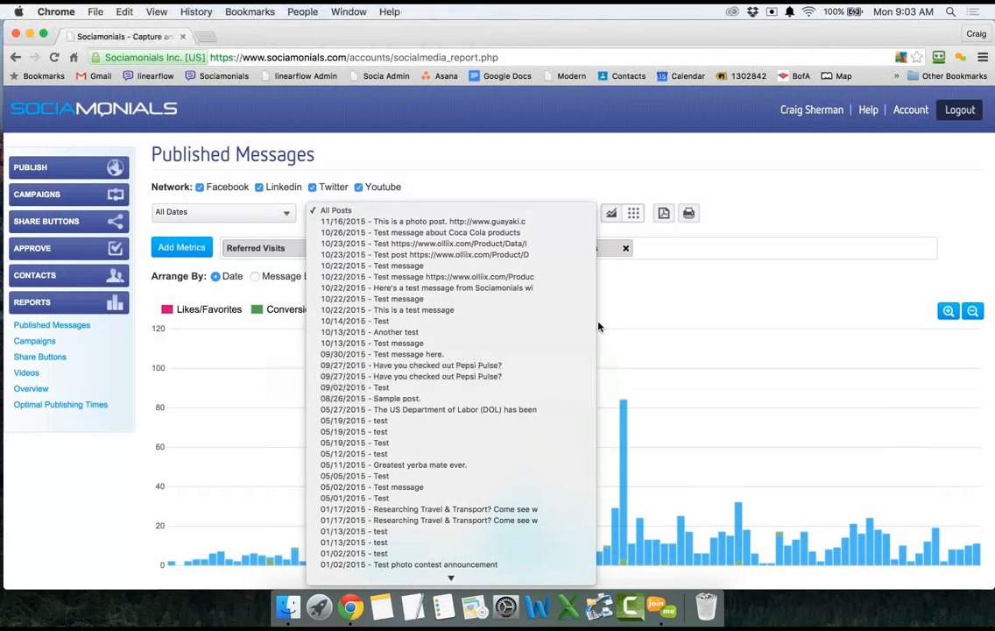
left_click(642, 306)
scroll(642, 307, "down", 10)
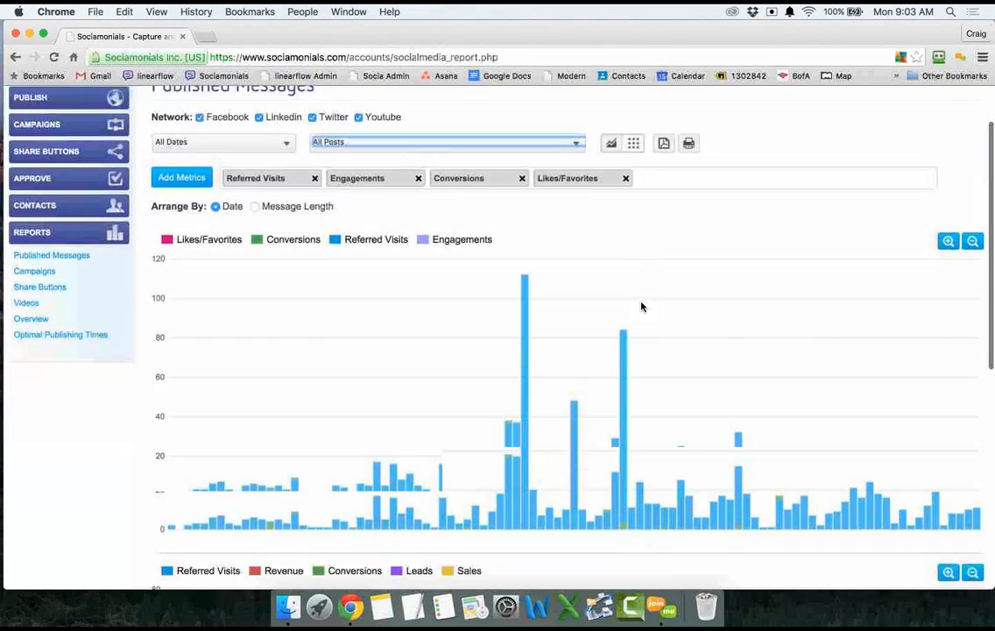
scroll(644, 298, "down", 3)
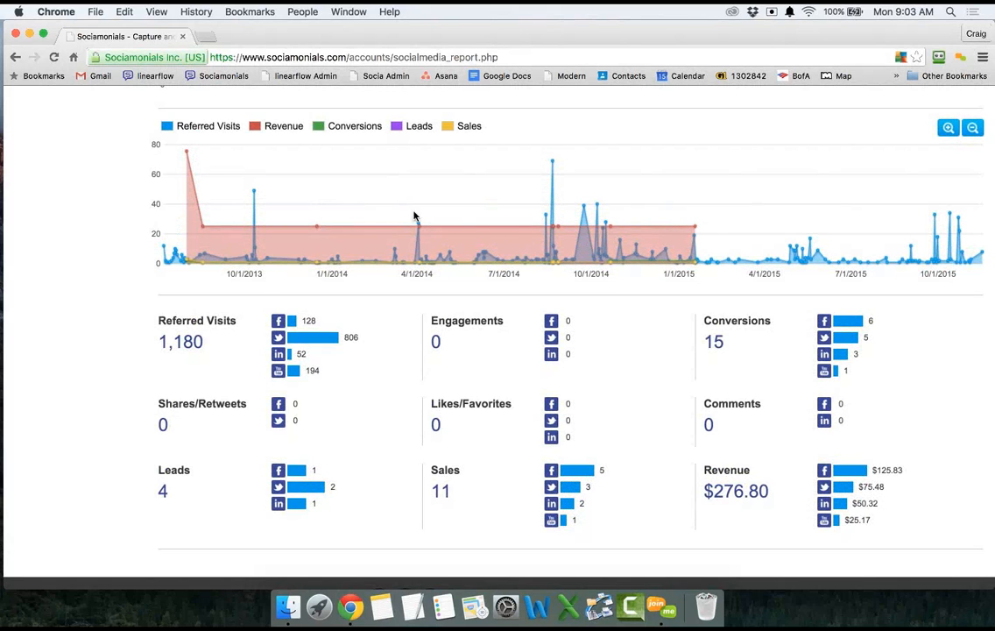
Read chart point values, then zoom the combined chart onto August–November 2014.
mouse_move(693, 230)
mouse_move(553, 162)
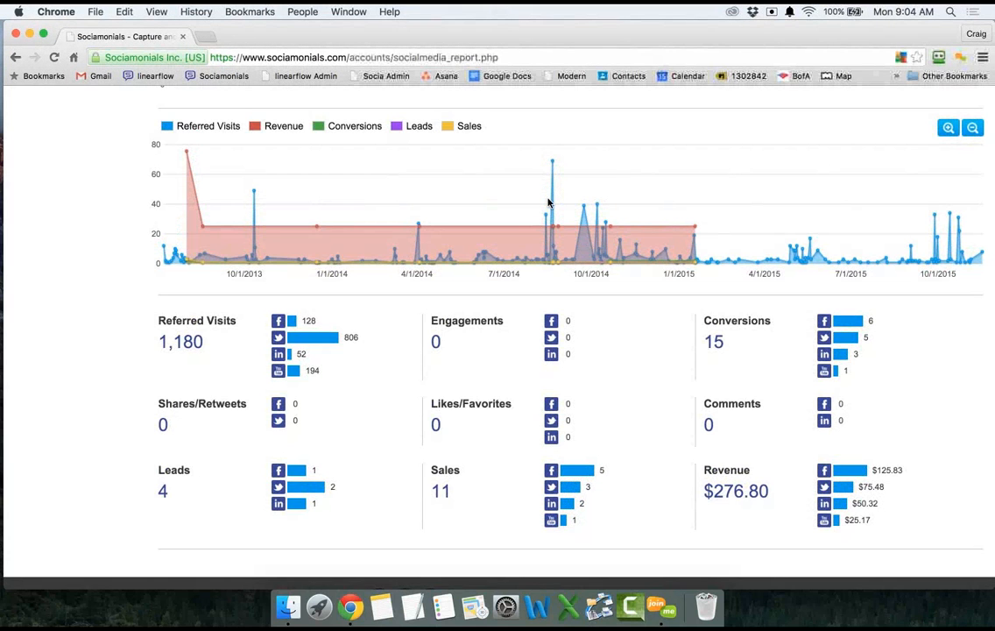
left_click_drag(527, 203, 623, 206)
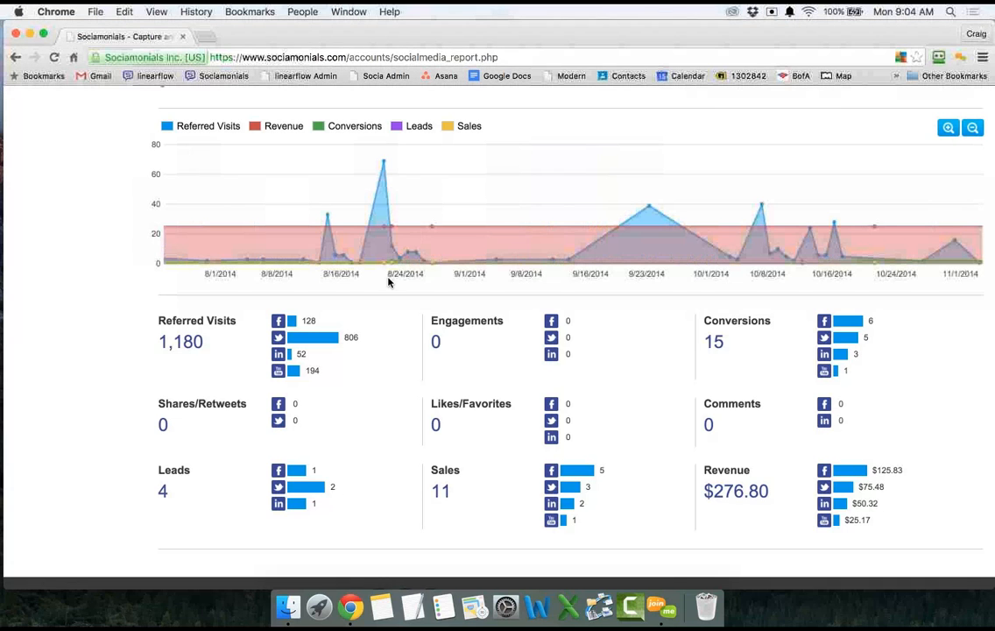
scroll(561, 264, "down", 2)
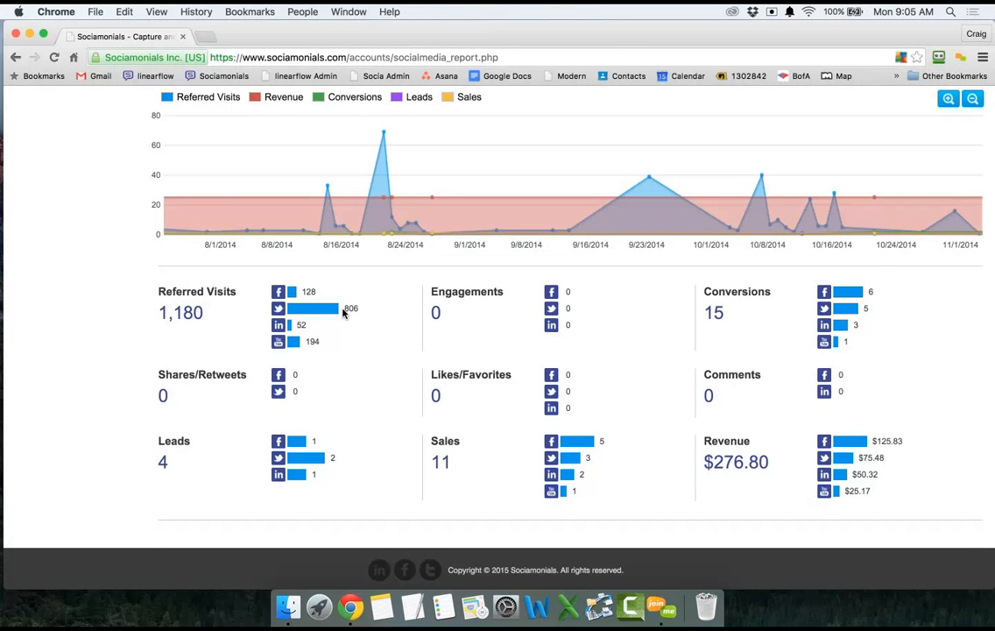
Scroll back up to the Published Messages header and its date-arranged metrics bar chart.
scroll(342, 312, "up", 6)
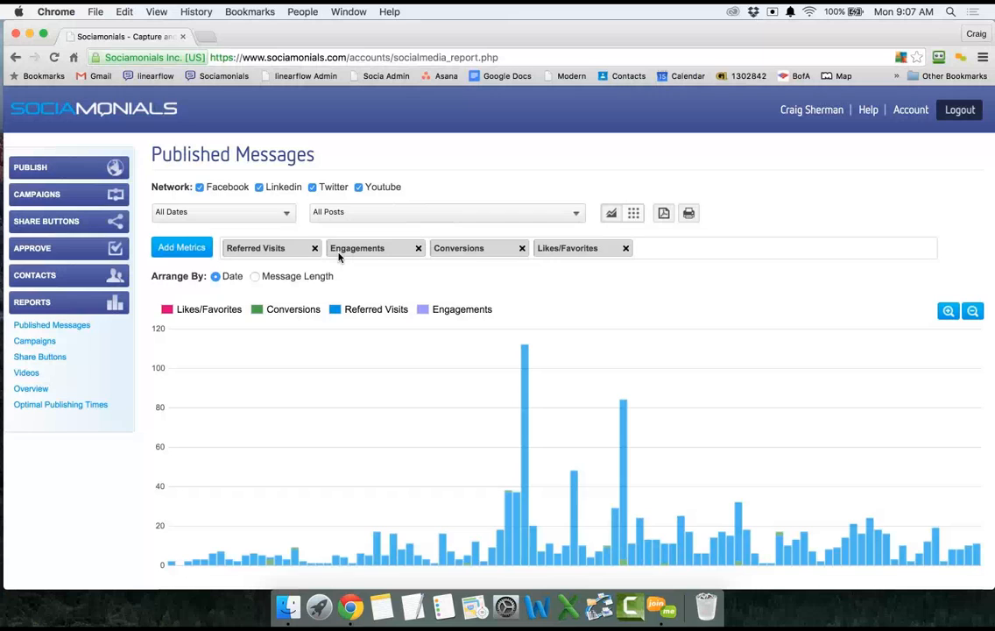
Switch to Data View and scroll right to reveal Sales and Revenue for all 198 messages.
left_click(633, 215)
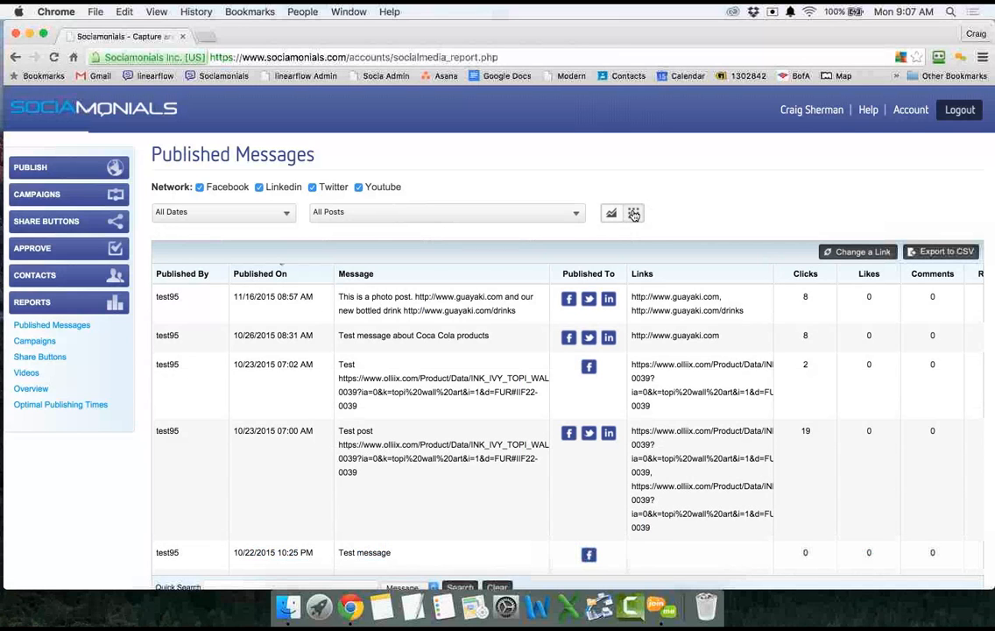
scroll(429, 252, "down", 3)
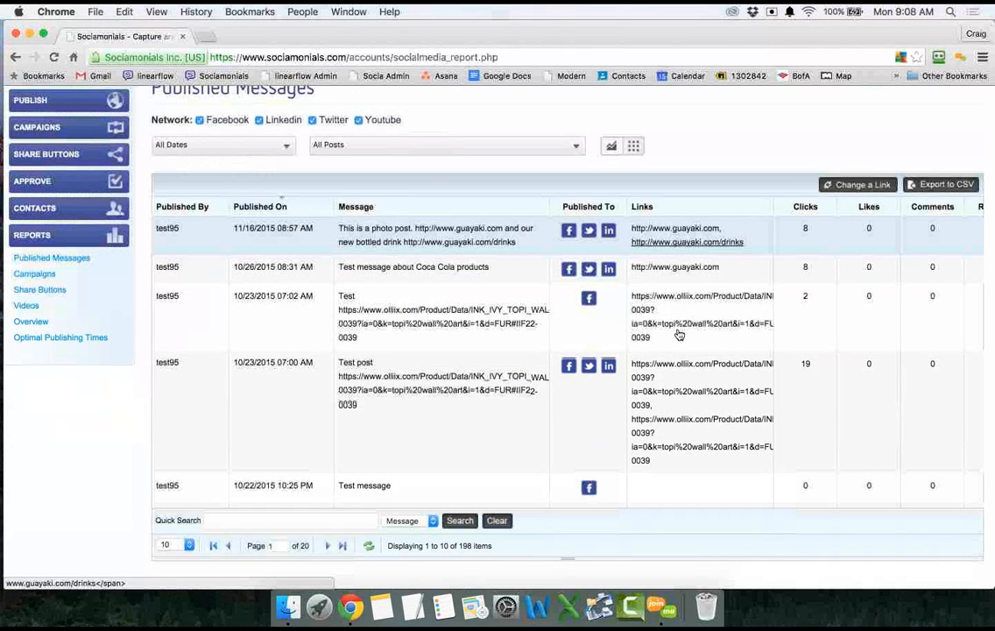
scroll(678, 334, "up", 1)
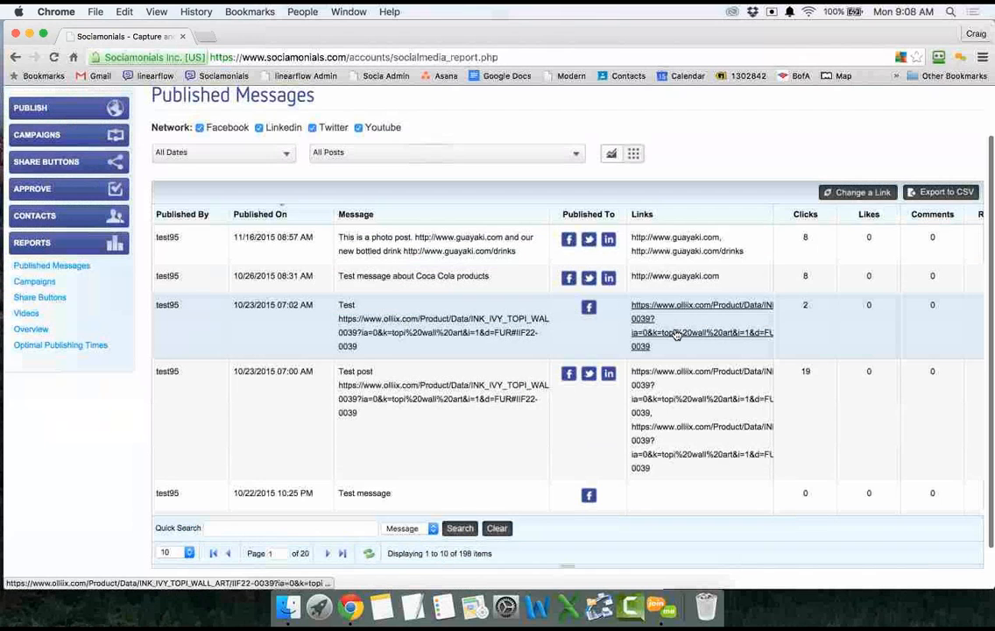
scroll(677, 335, "right", 5)
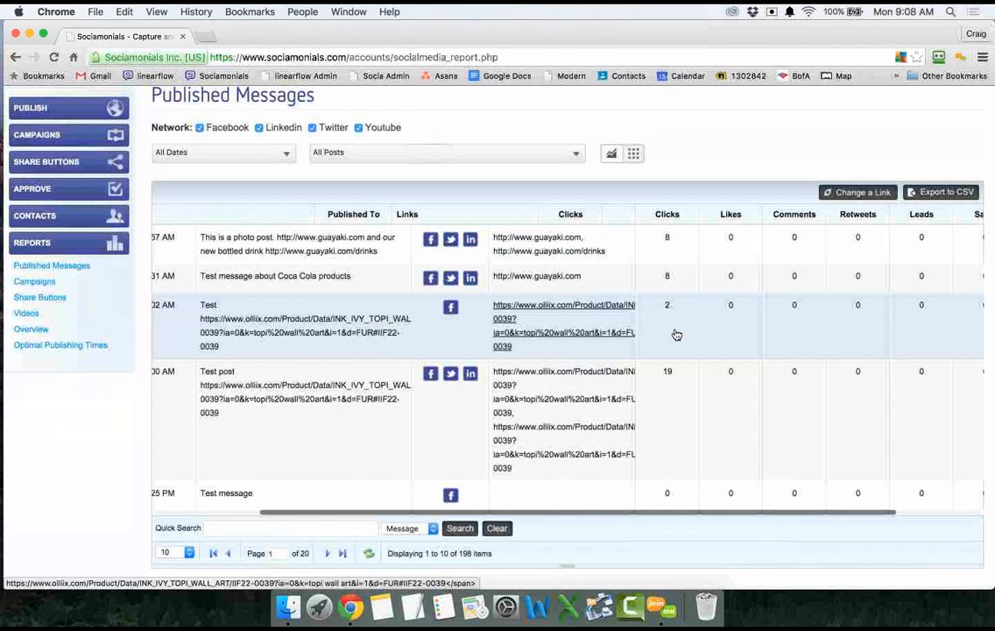
scroll(676, 335, "right", 3)
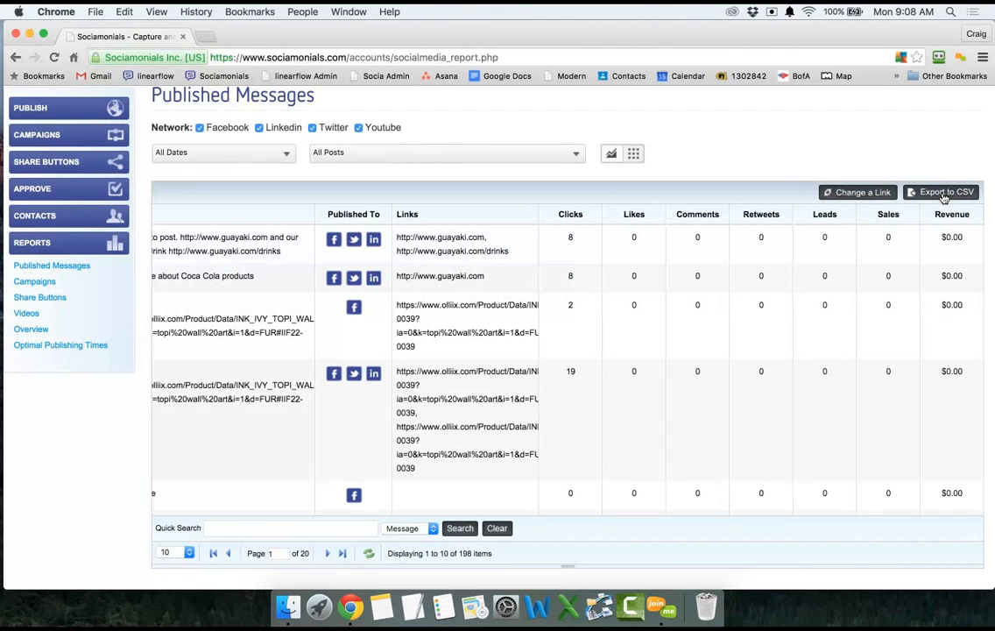
Export the published-messages table to CSV, then sort it by Revenue with top earners first.
left_click(945, 195)
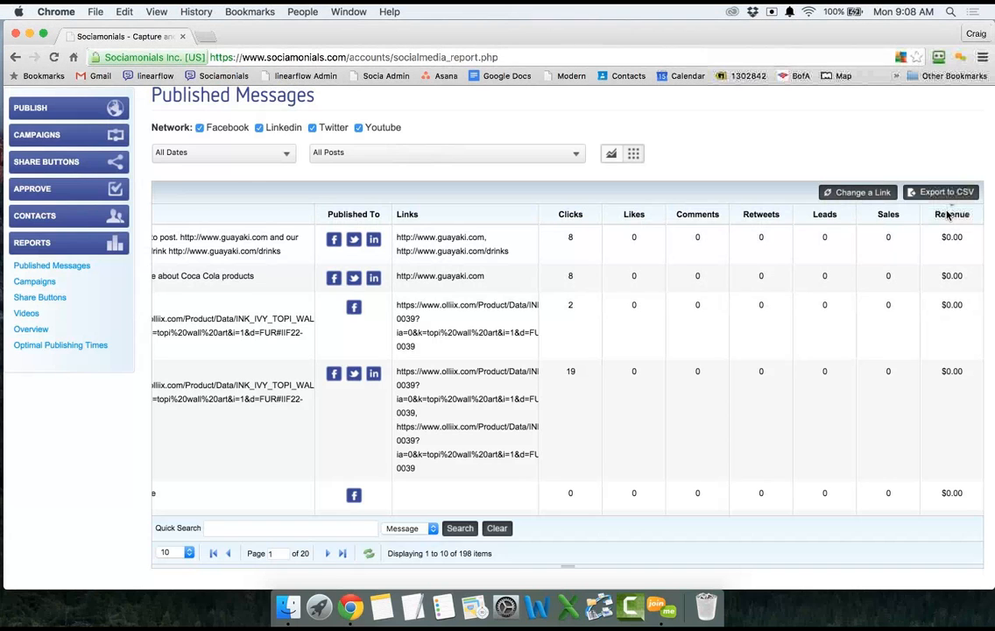
left_click(951, 215)
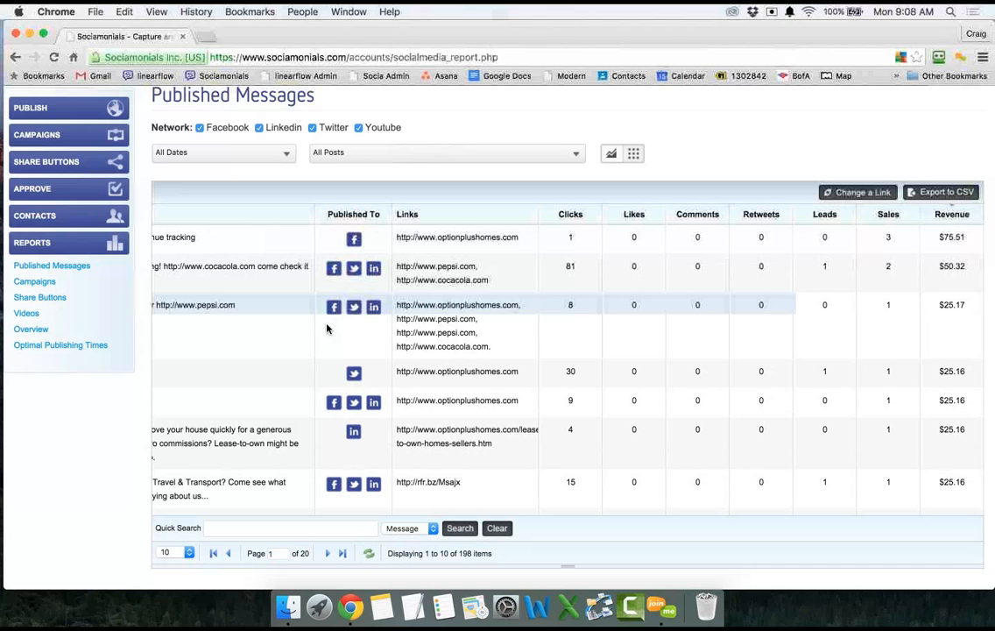
scroll(333, 329, "up", 1)
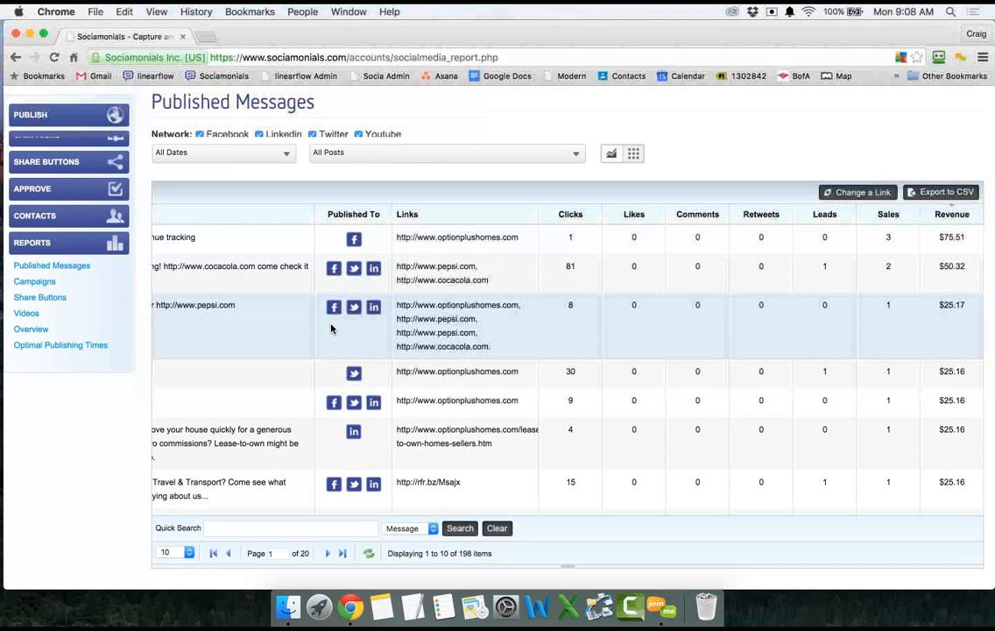
scroll(333, 329, "left", 5)
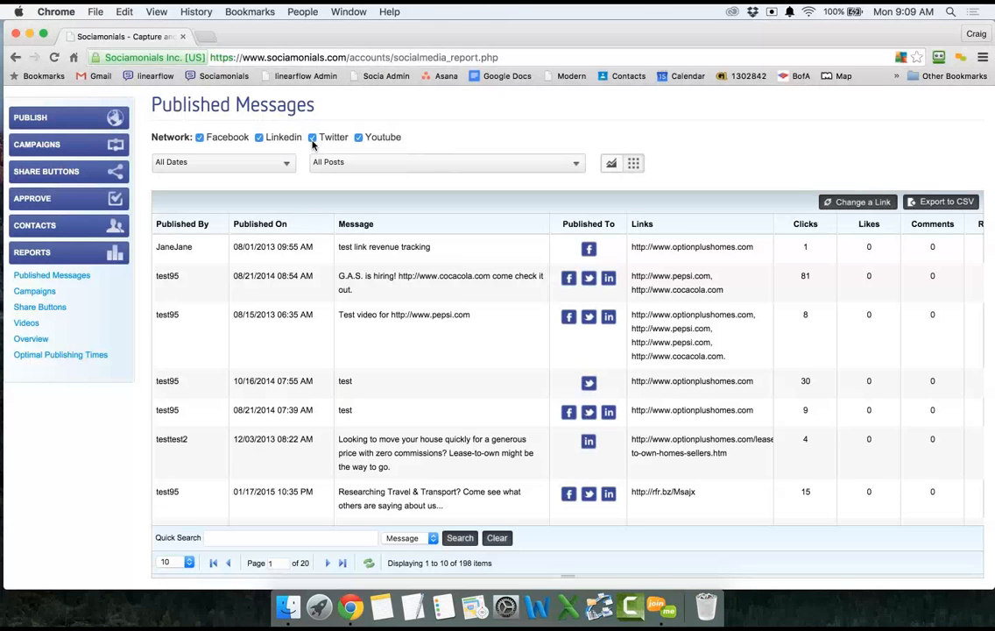
Switch the Published Messages report from the data table back to the bar chart view.
left_click(613, 165)
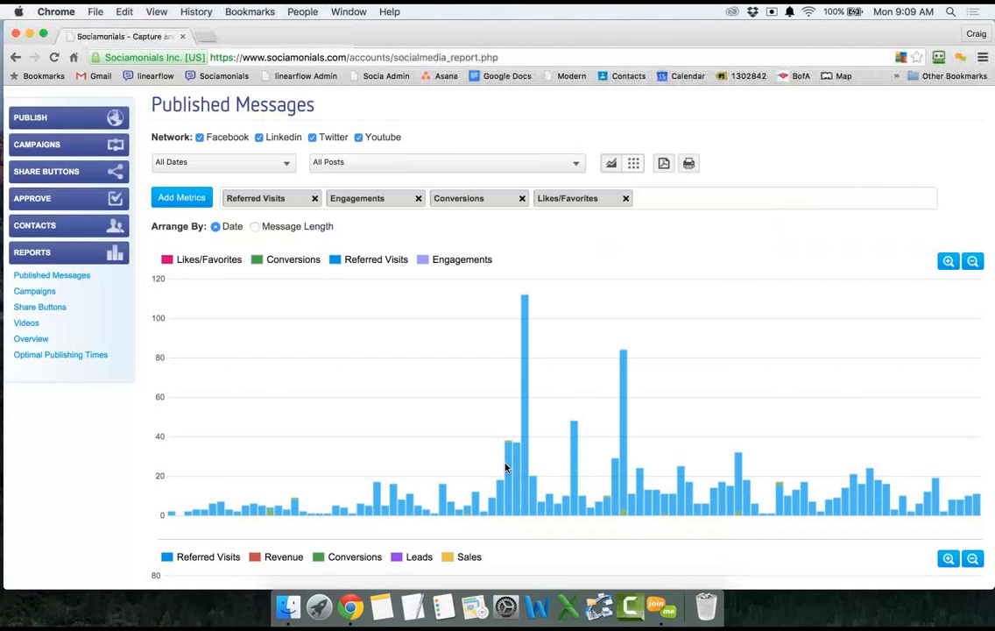
Set Arrange By to Message Length so the bars group by message length instead of date.
left_click(255, 227)
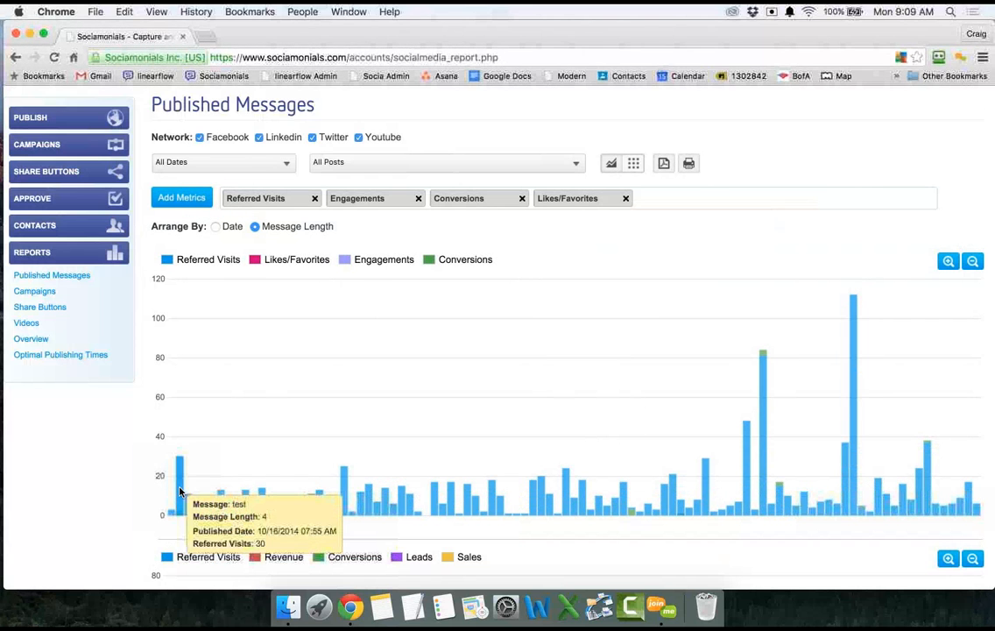
mouse_move(854, 417)
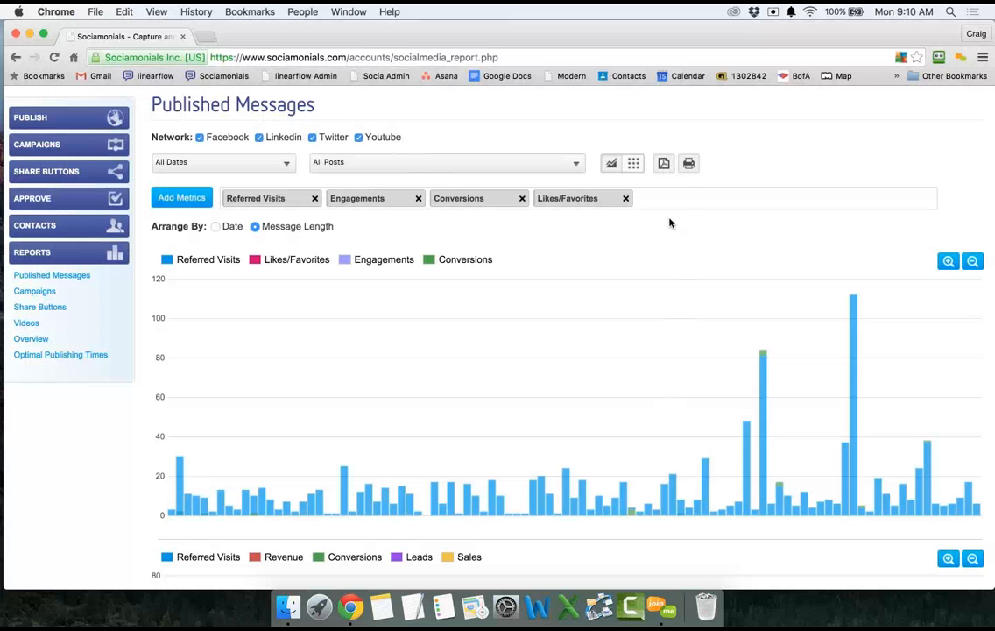
Download the message-length Published Messages report as a PDF file.
left_click(665, 167)
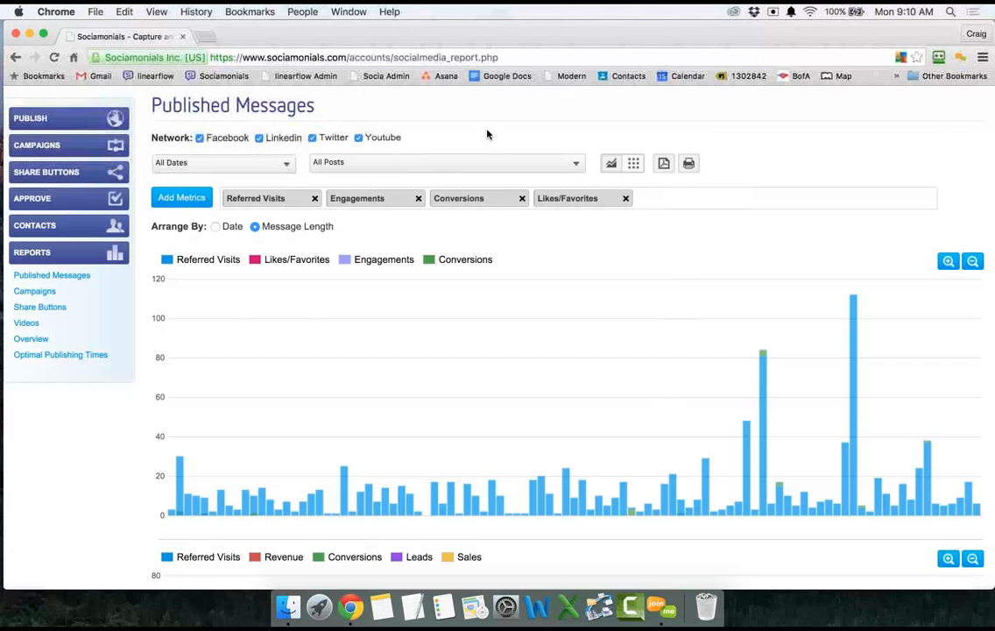
scroll(489, 134, "up", 1)
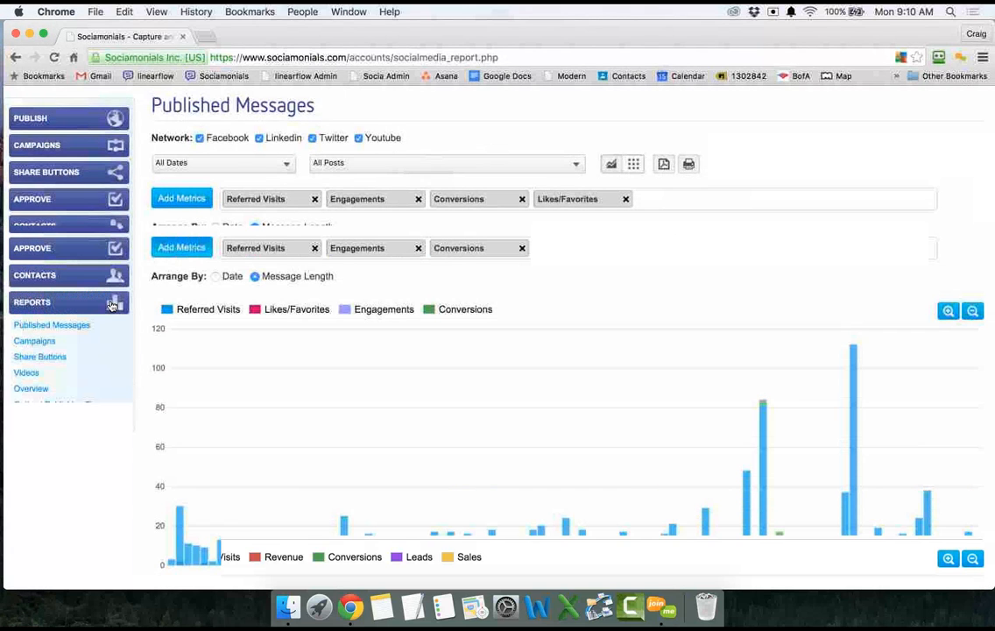
scroll(298, 389, "up", 1)
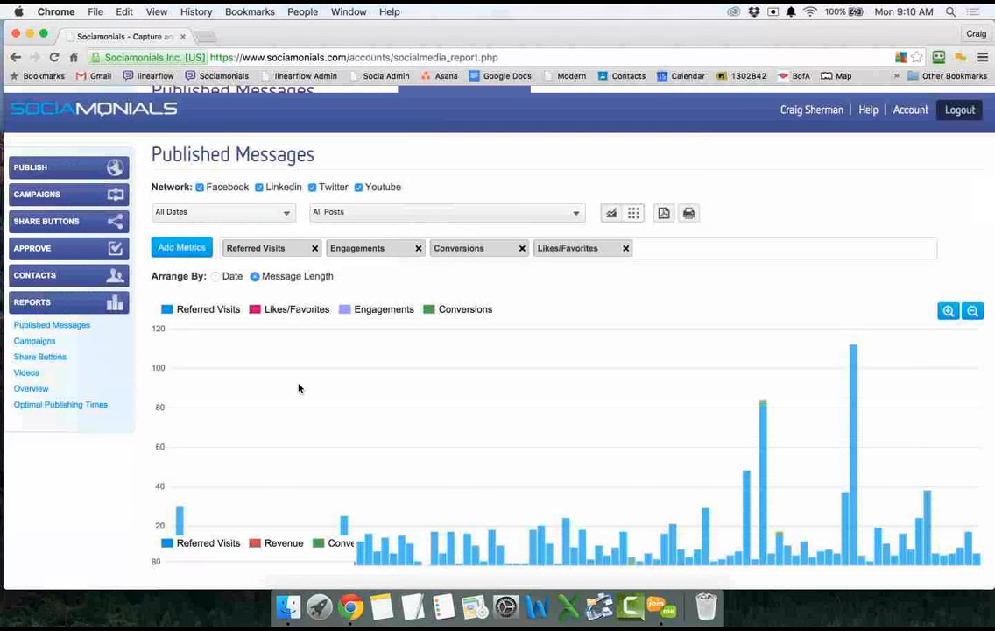
scroll(298, 388, "down", 1)
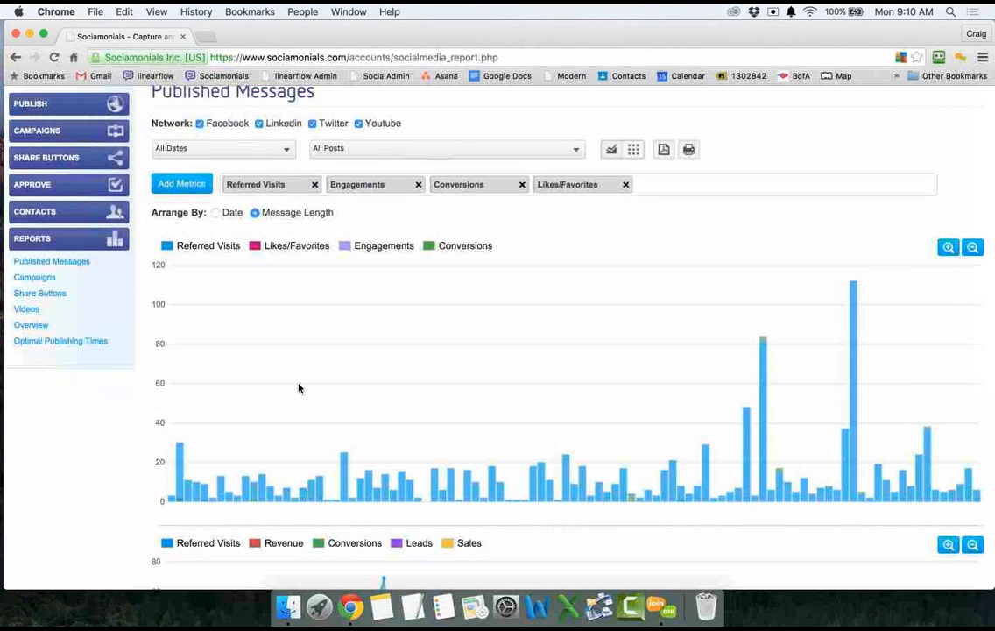